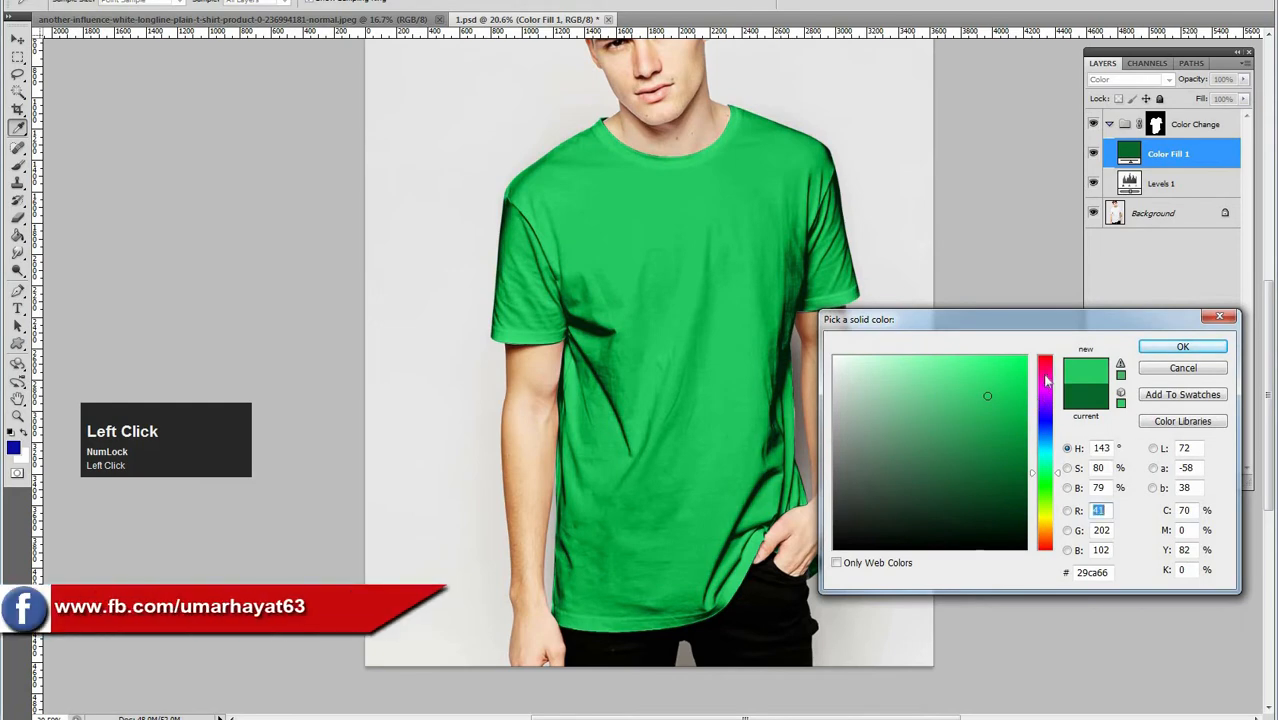
Change the Color Fill 1 layer's colour to blue 297cca and select the Levels 1 layer
left_click_drag(1058, 380, 1050, 451)
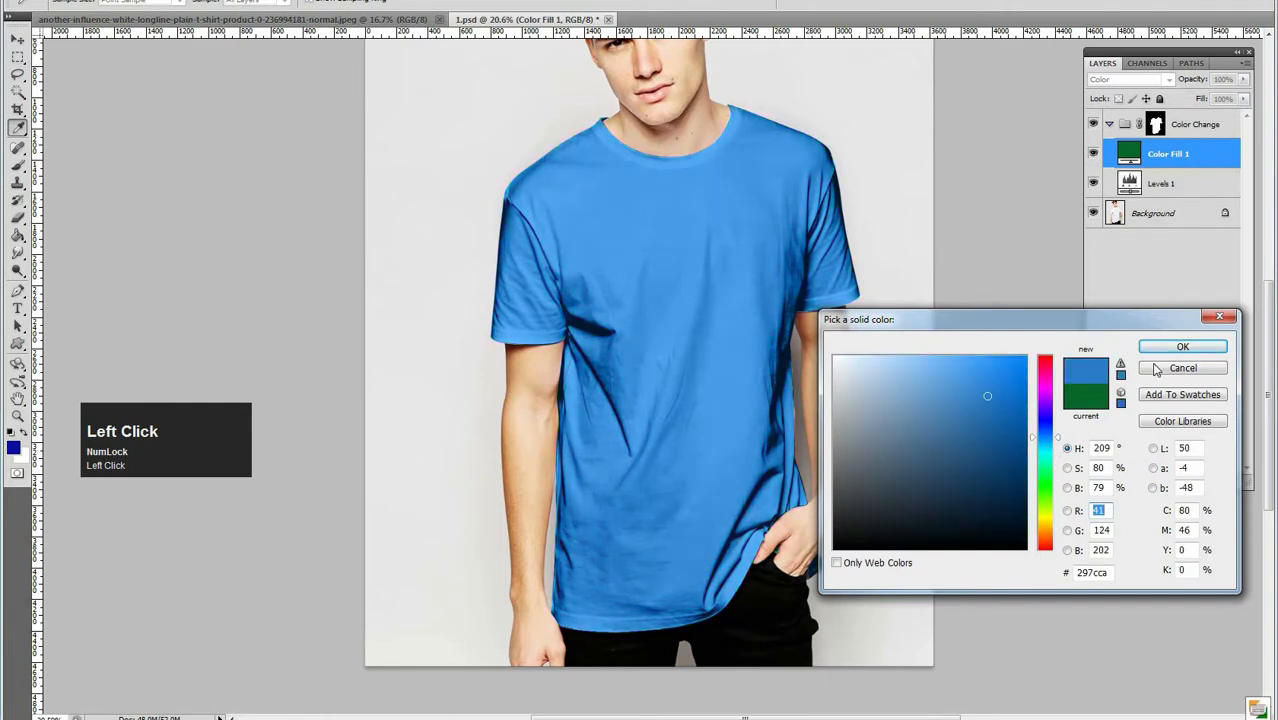
left_click(1175, 347)
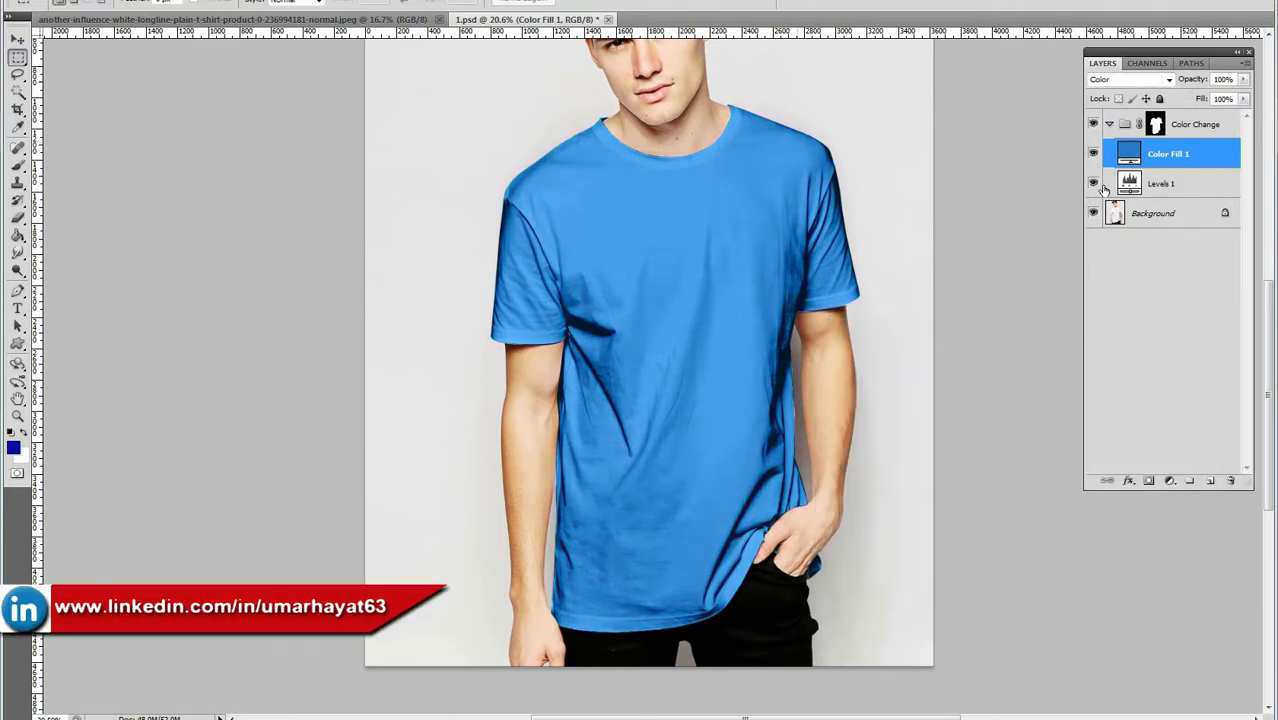
left_click(1148, 186)
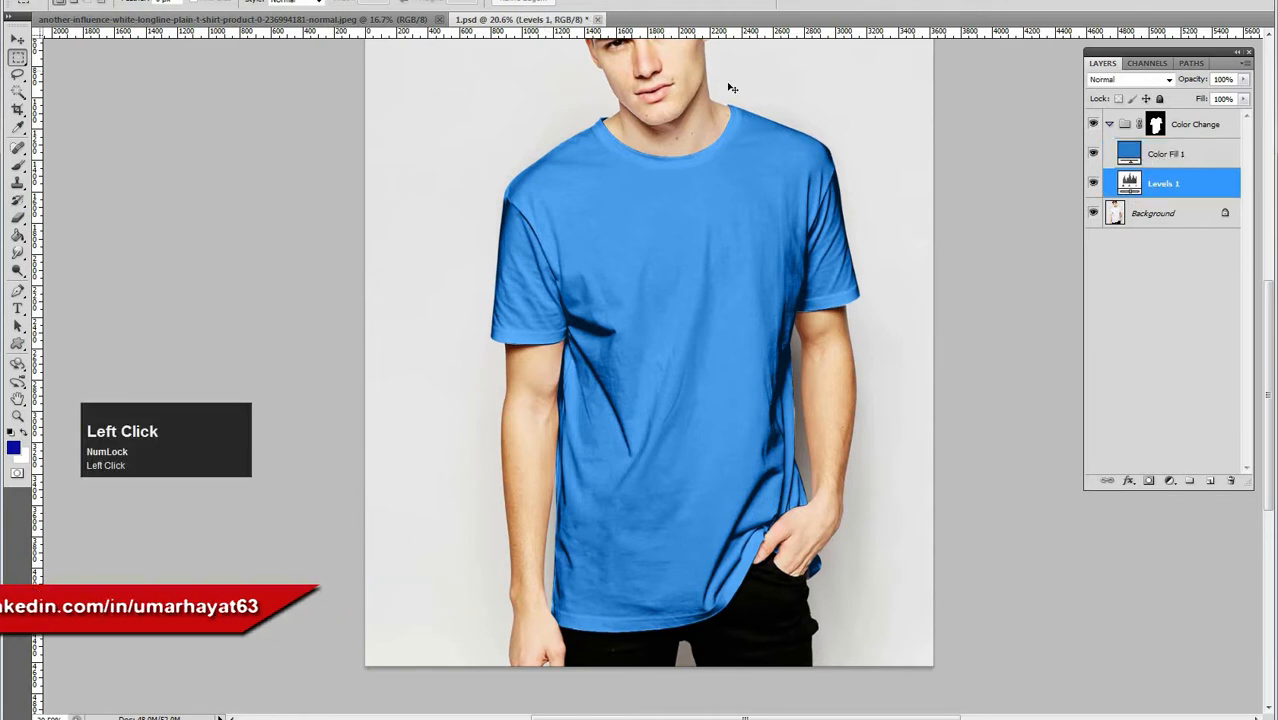
Switch to the original white T-shirt photo and bring the collar area into close view
left_click(390, 20)
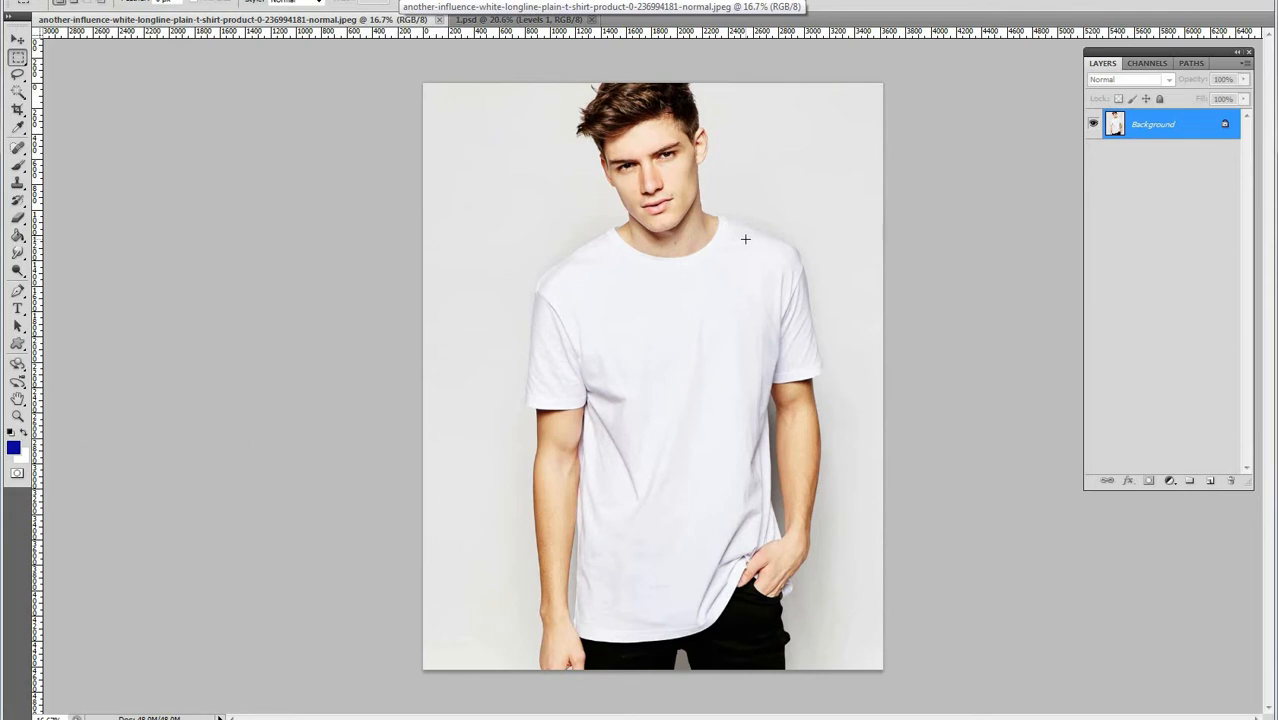
key("space")
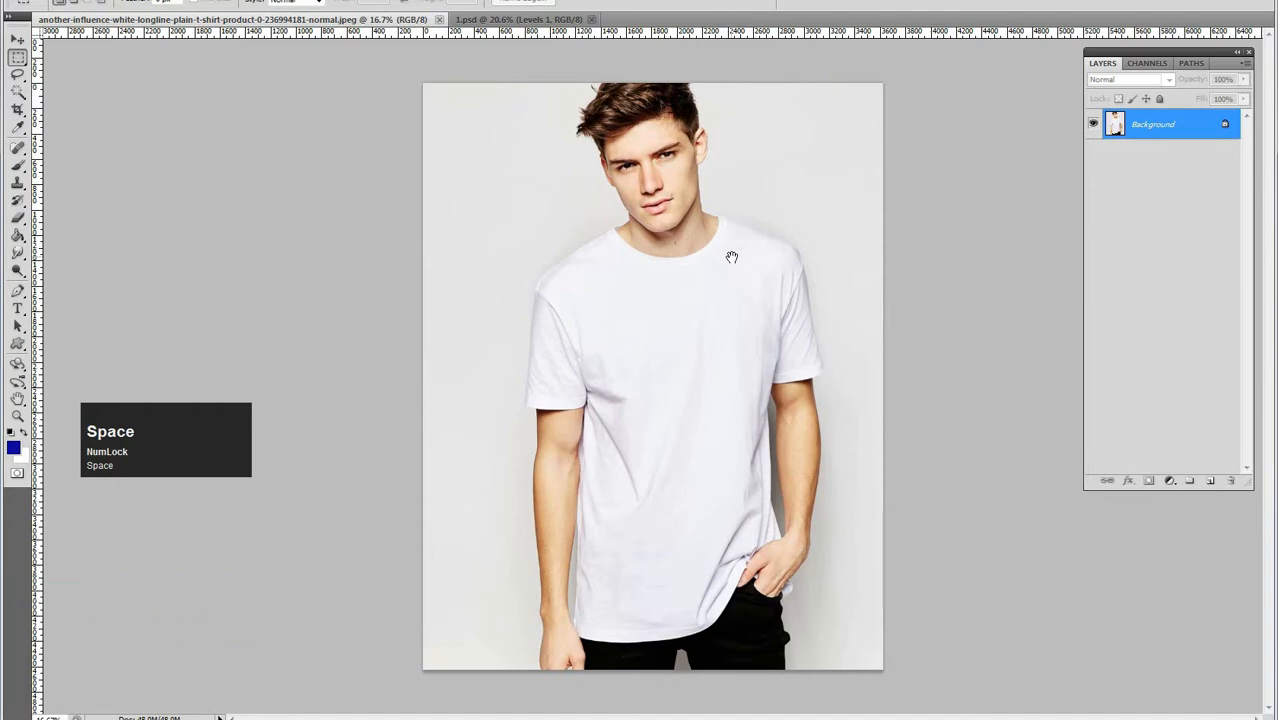
left_click(732, 280)
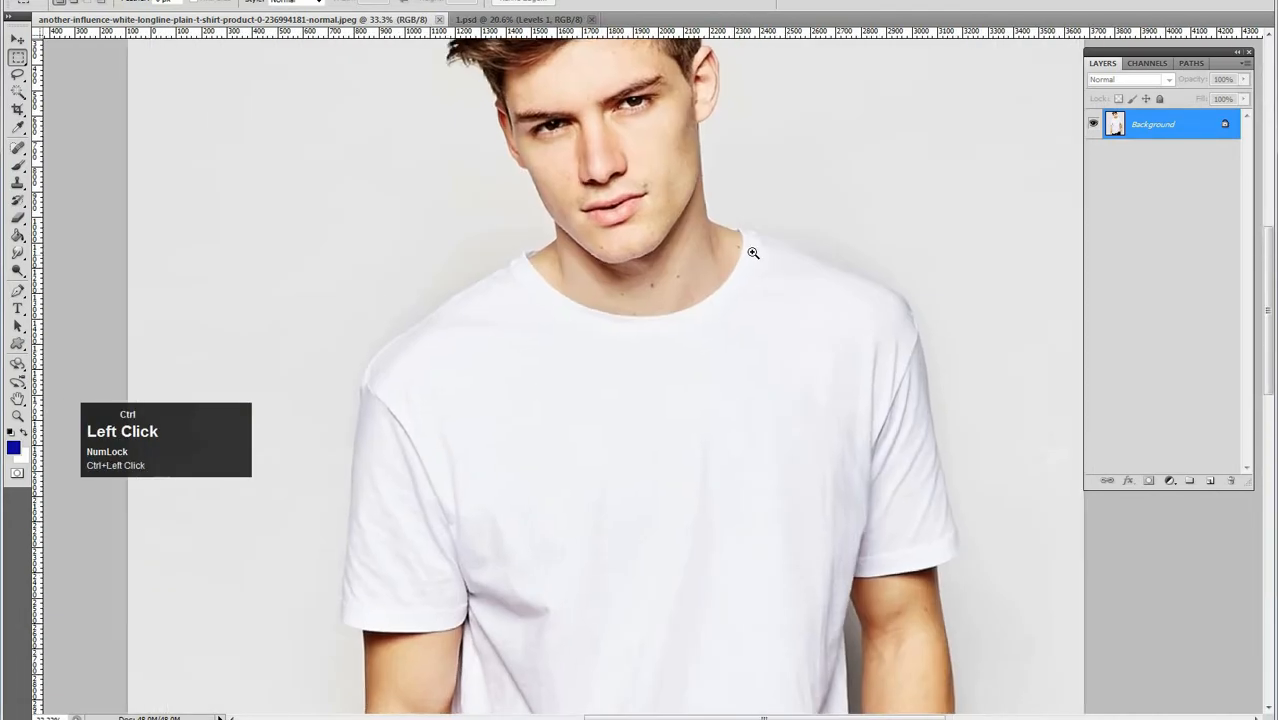
left_click(756, 251)
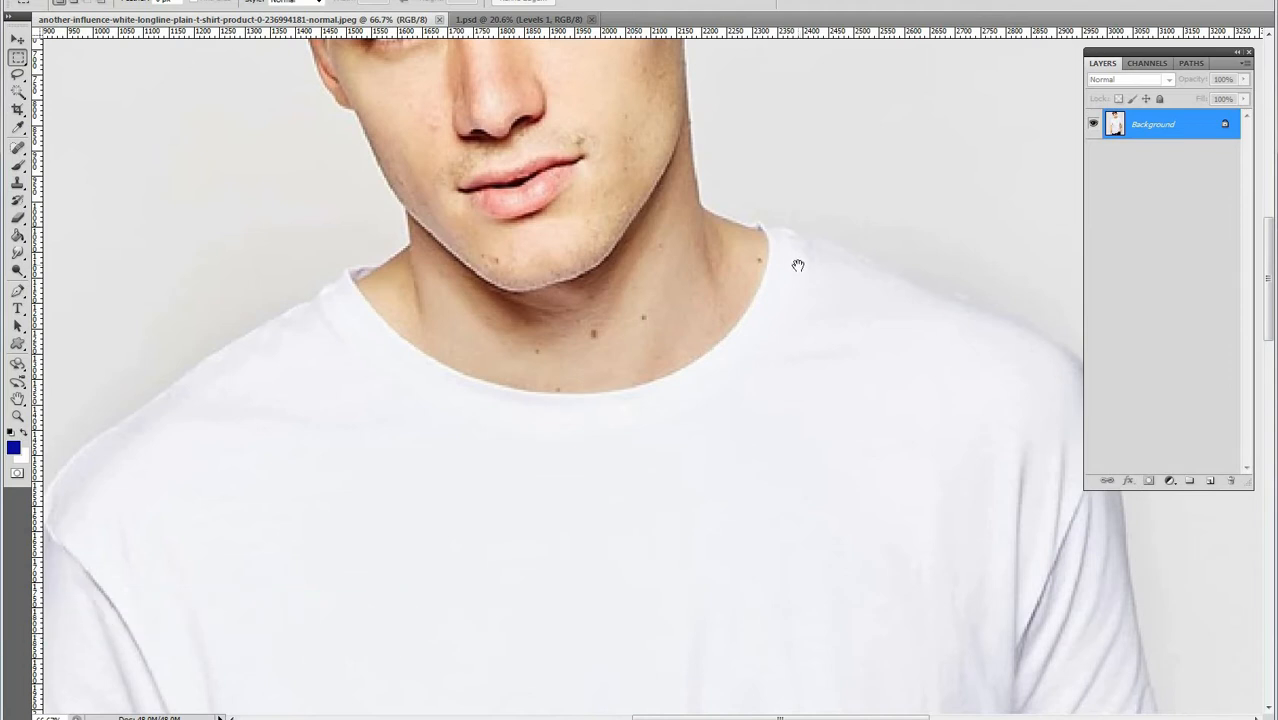
left_click_drag(796, 263, 829, 289)
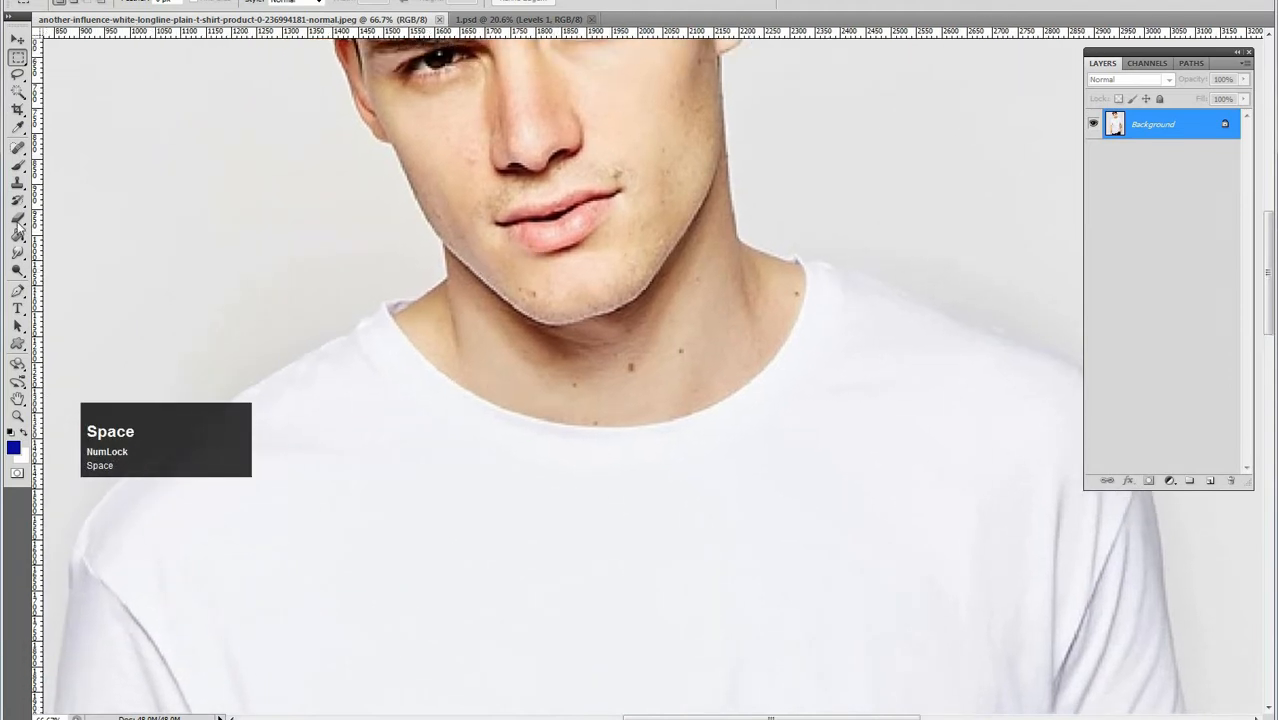
left_click(18, 72)
left_click(17, 58)
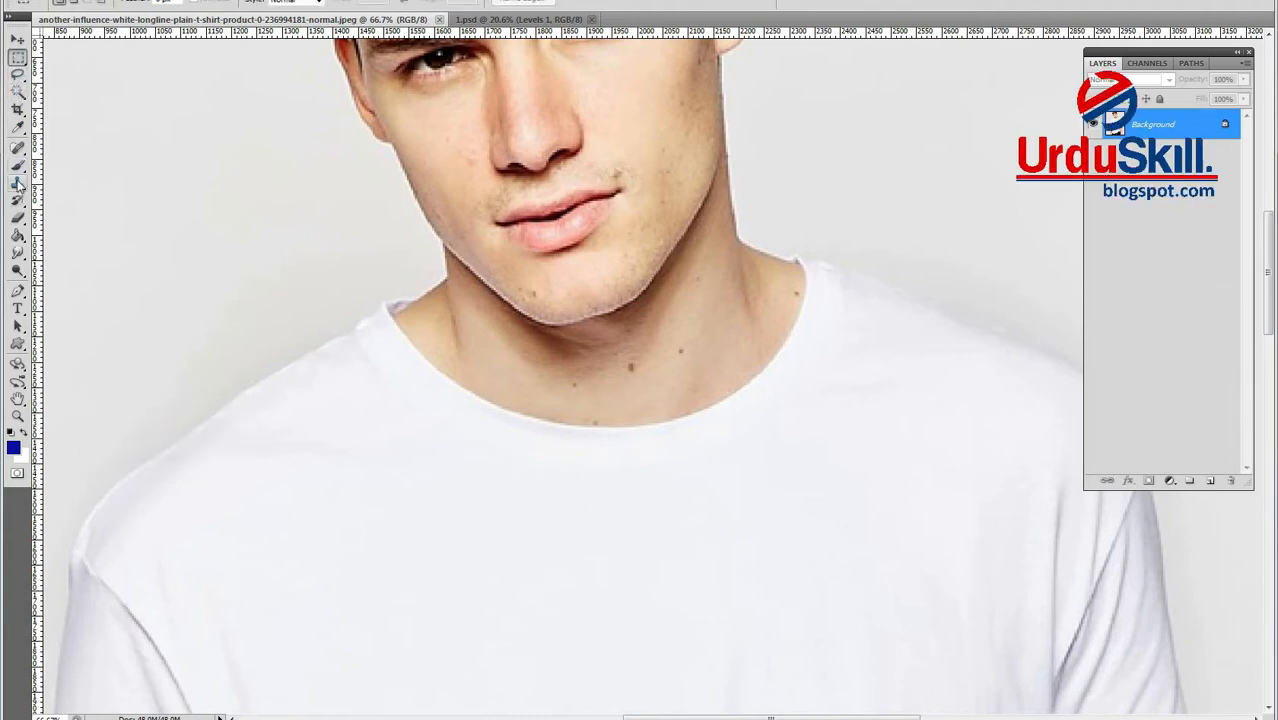
left_click_drag(801, 421, 825, 388)
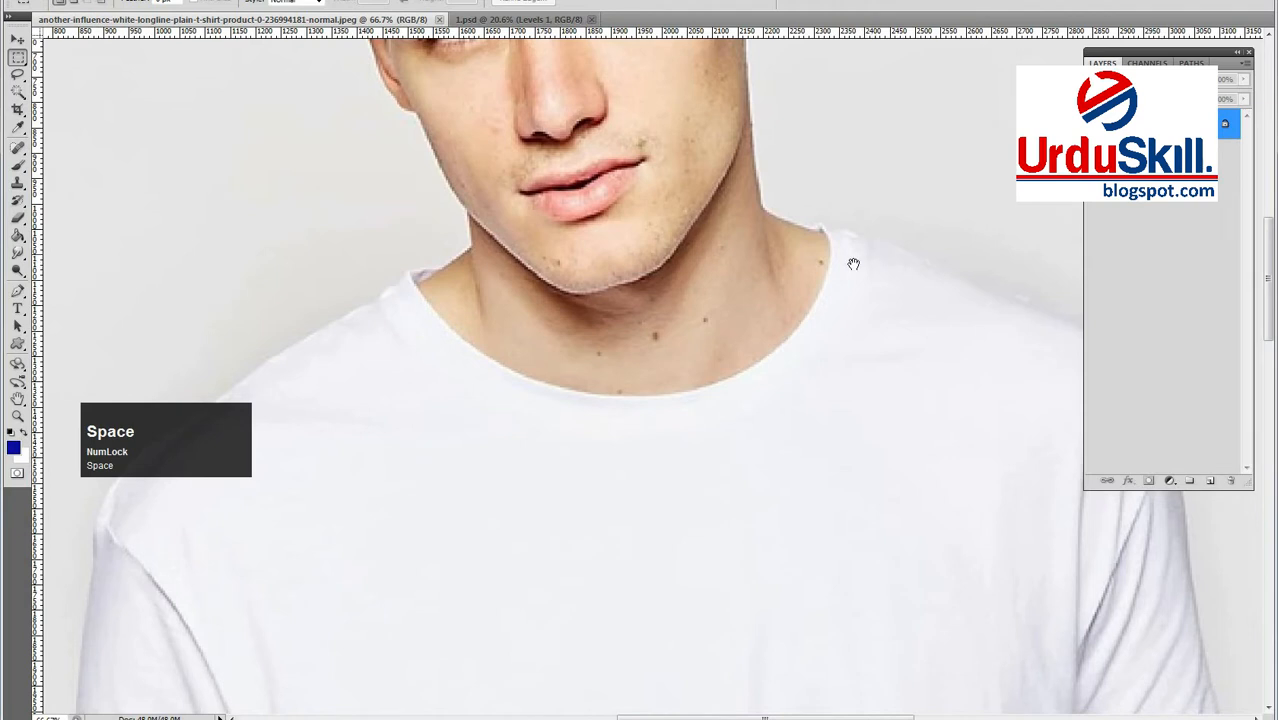
left_click_drag(856, 258, 823, 270)
Show the T-shirt photo's paths and delete the existing path
left_click(1191, 63)
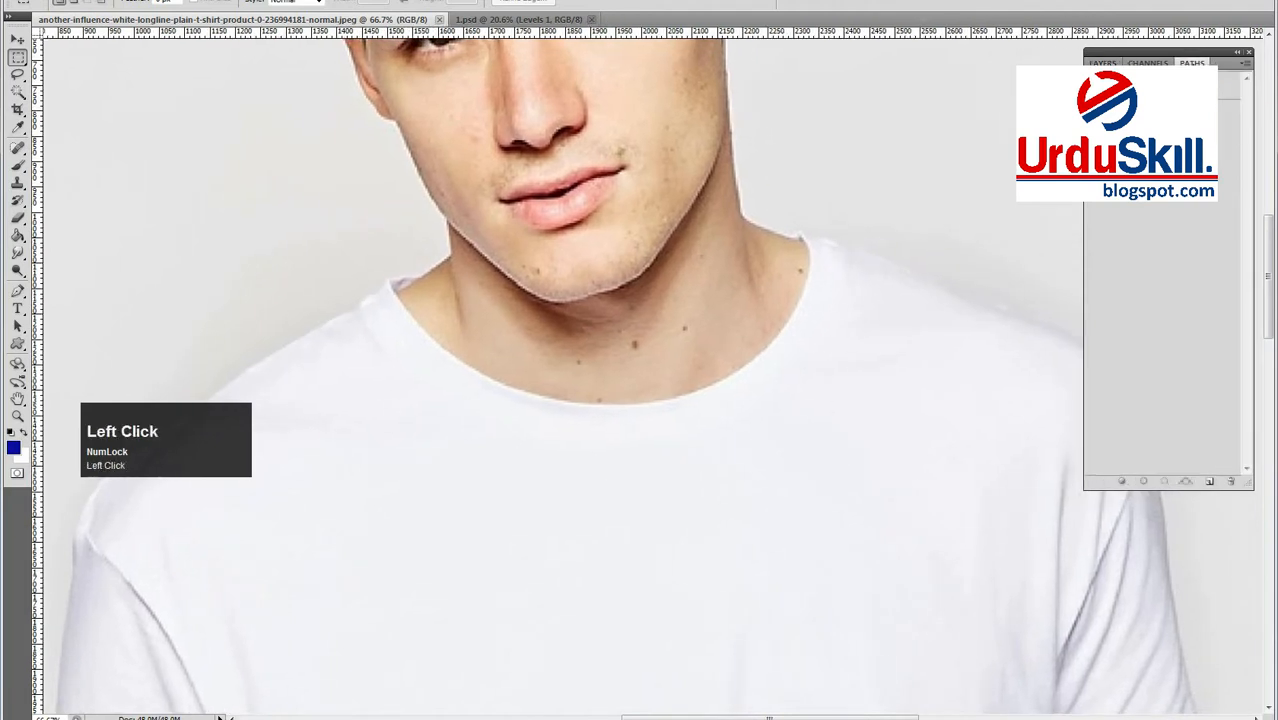
left_click(1163, 88)
left_click_drag(1172, 146, 1231, 481)
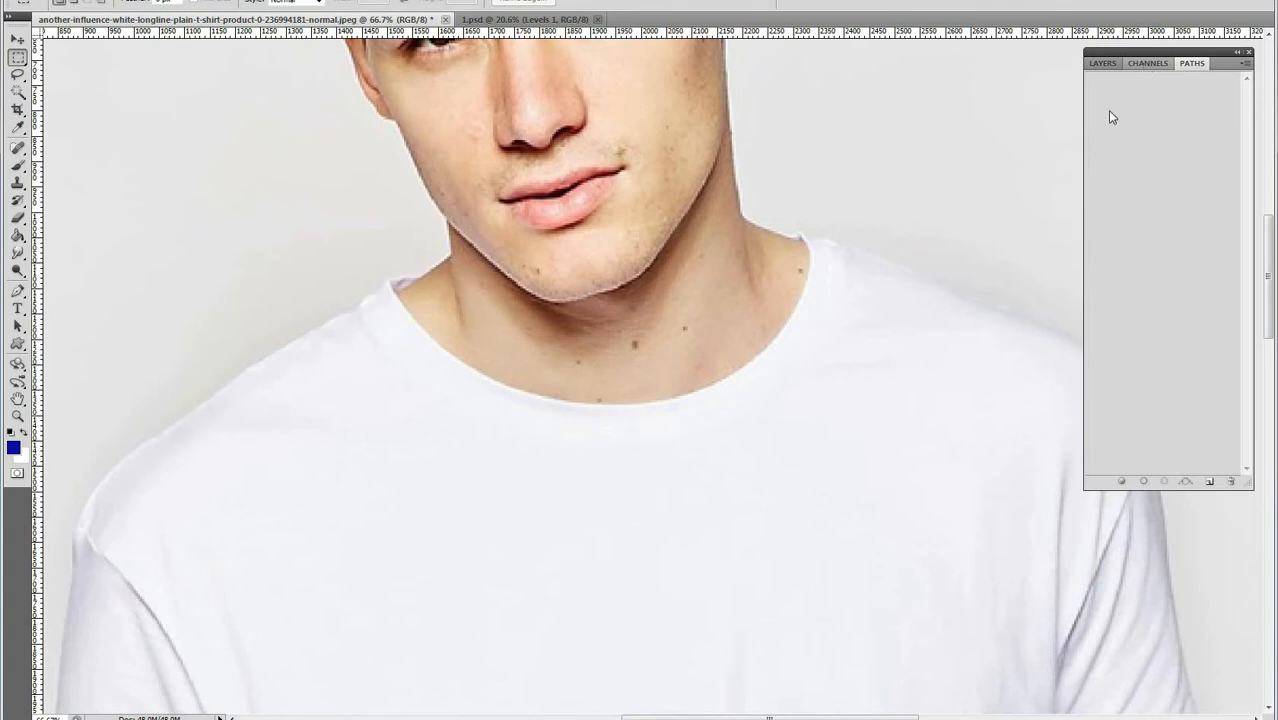
Start a Pen tool path at the collar's tip on the image's right side and curve it down along the neckline
left_click_drag(906, 277, 785, 274)
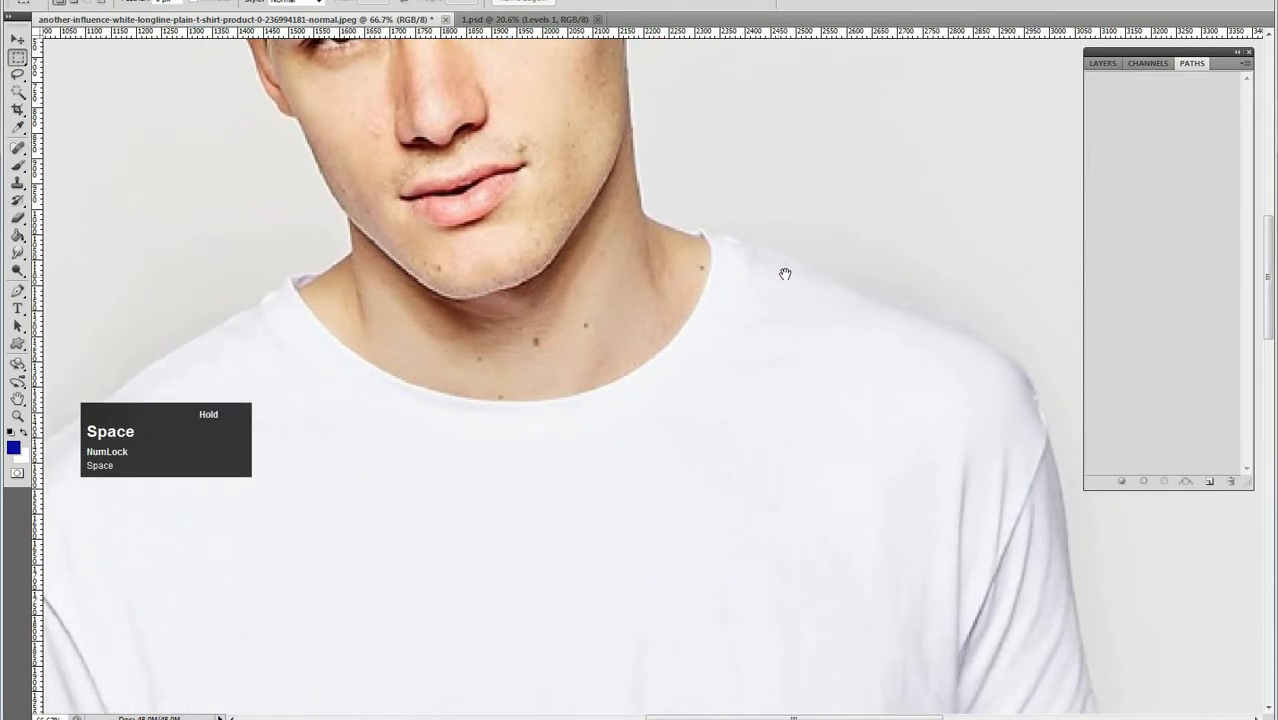
left_click(732, 234, "ctrl")
left_click(690, 239, "ctrl")
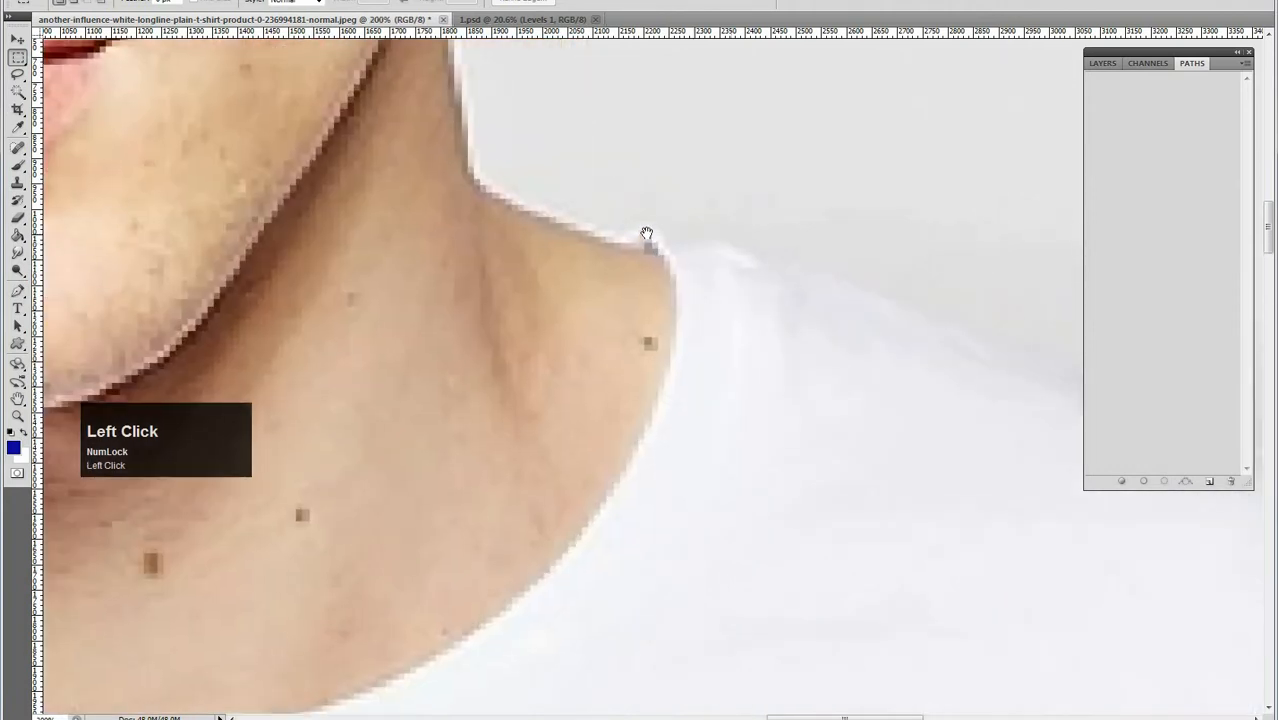
key("p")
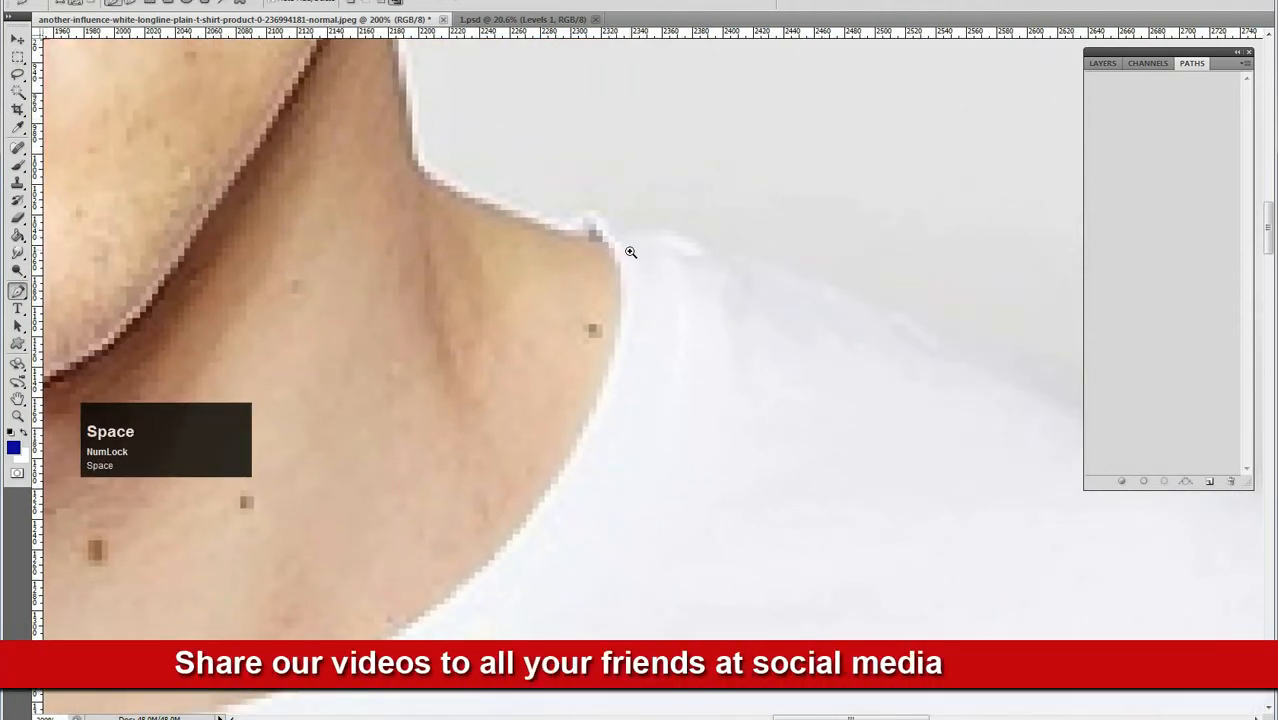
left_click(628, 250, "ctrl")
left_click_drag(574, 212, 633, 325)
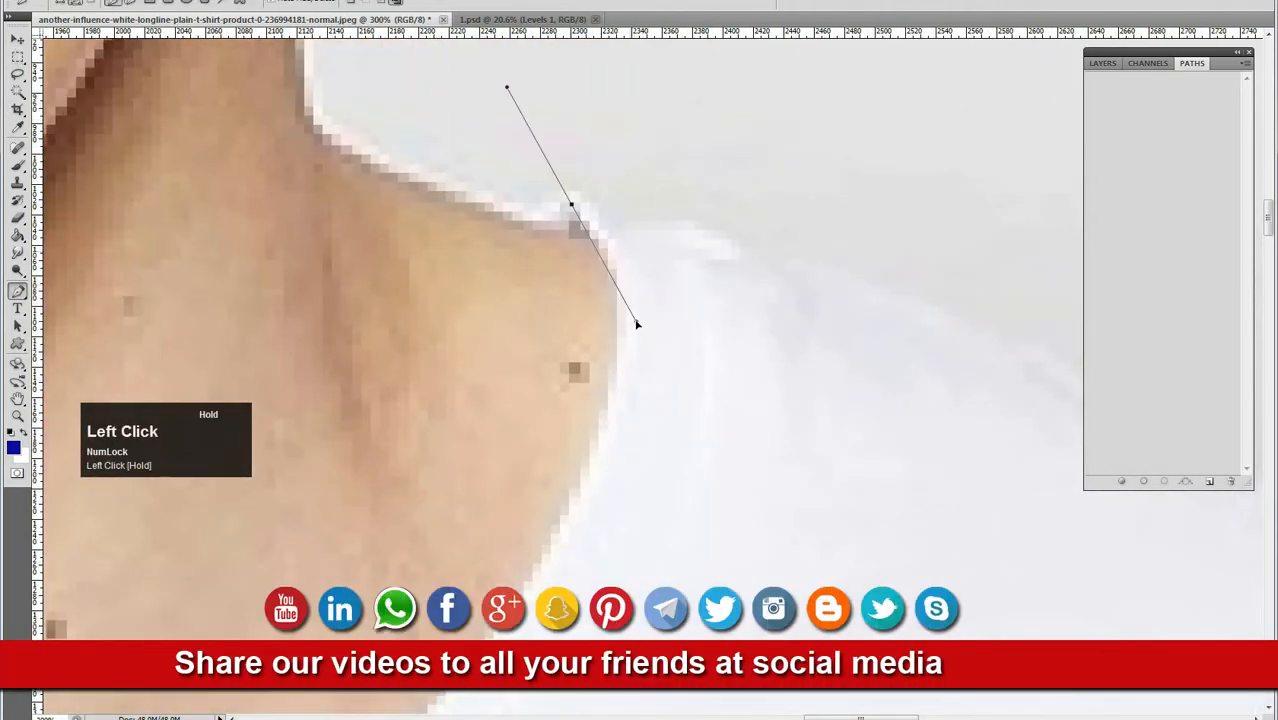
left_click(642, 355, "alt")
left_click(705, 342, "alt")
left_click_drag(779, 266, 864, 158)
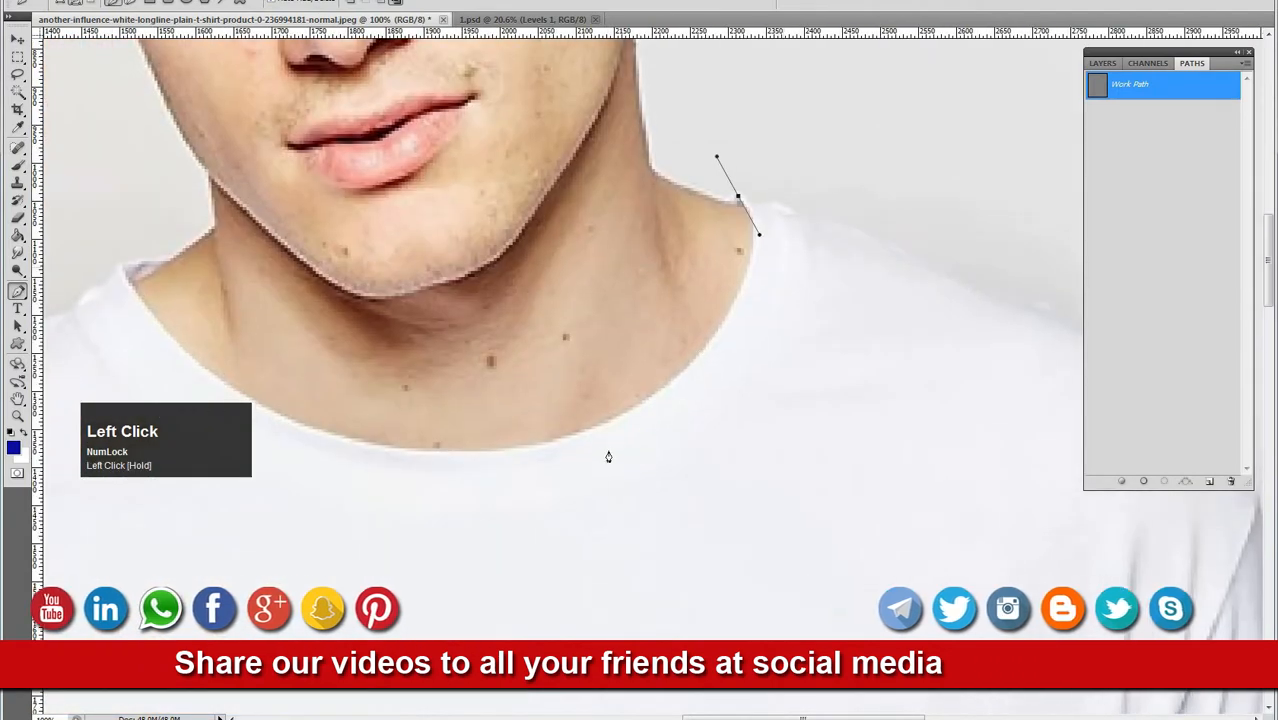
left_click_drag(587, 436, 428, 503)
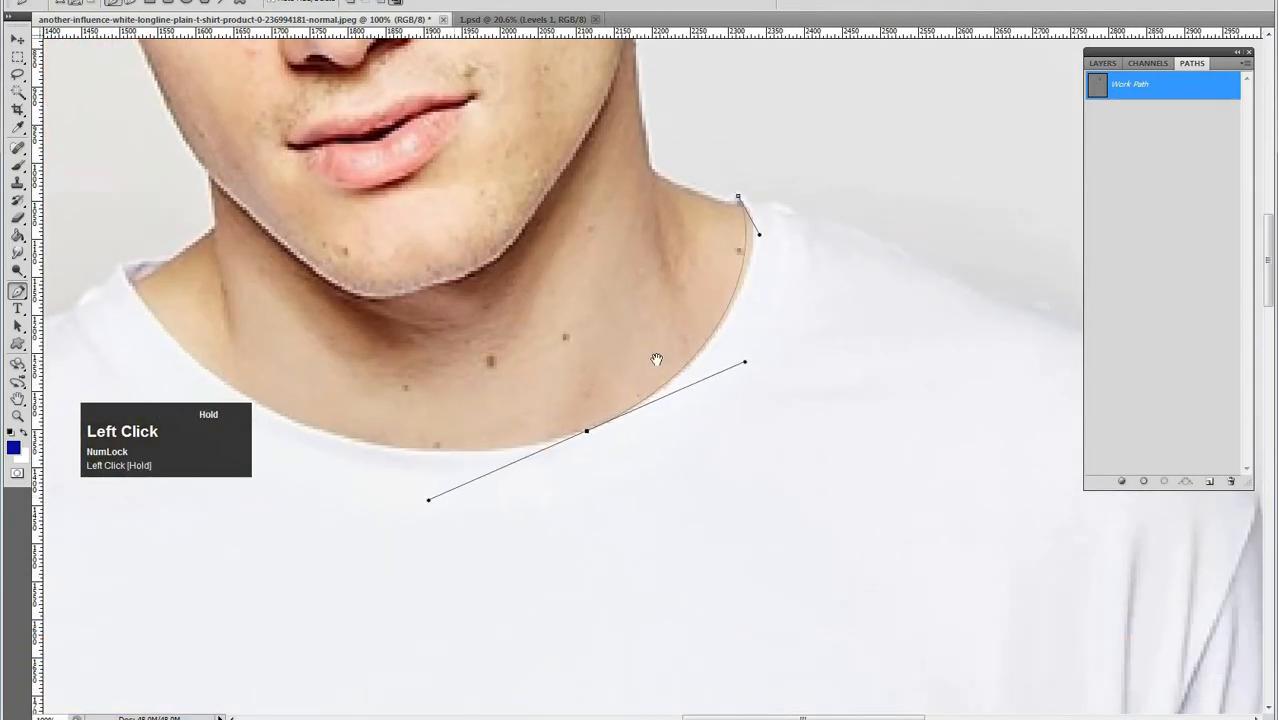
Refine the first neckline segment to follow the collar edge and shorten the outgoing handle of the second anchor
left_click(758, 328, "ctrl")
left_click(758, 328, "ctrl")
left_click_drag(776, 188, 759, 600)
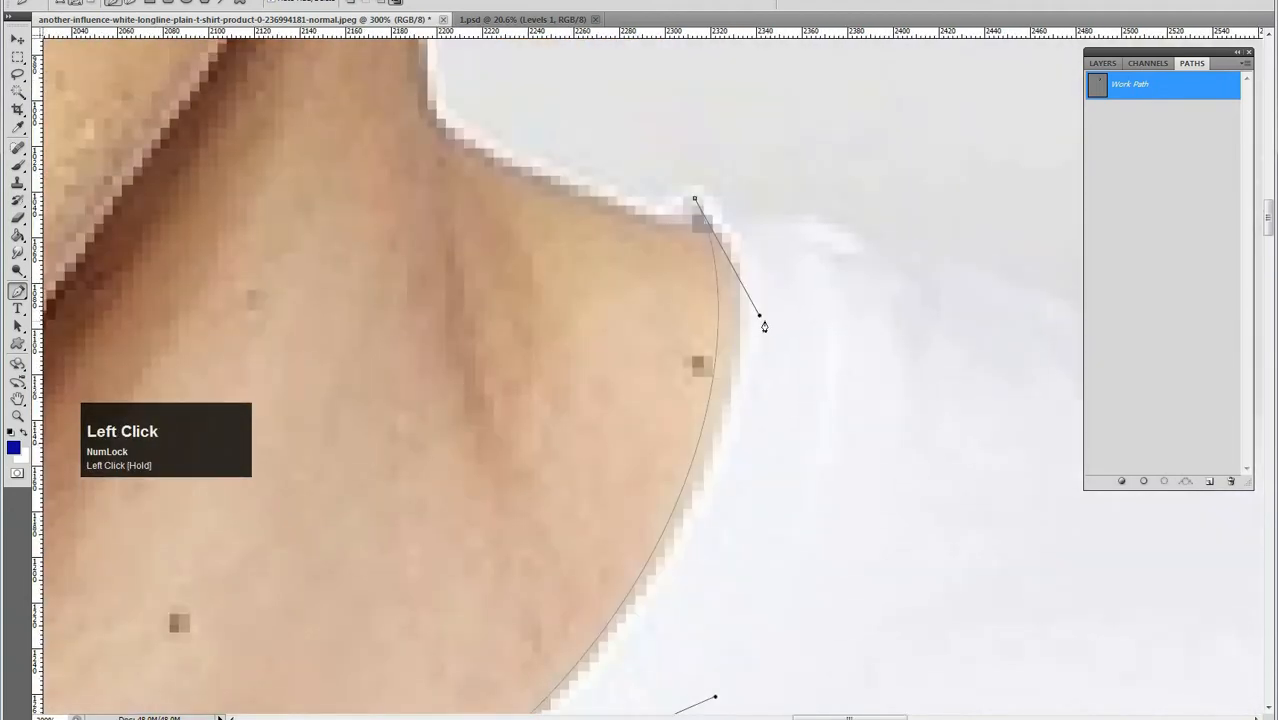
left_click_drag(771, 314, 816, 303)
left_click_drag(701, 577, 868, 239)
left_click_drag(884, 360, 882, 354)
left_click_drag(280, 645, 790, 431)
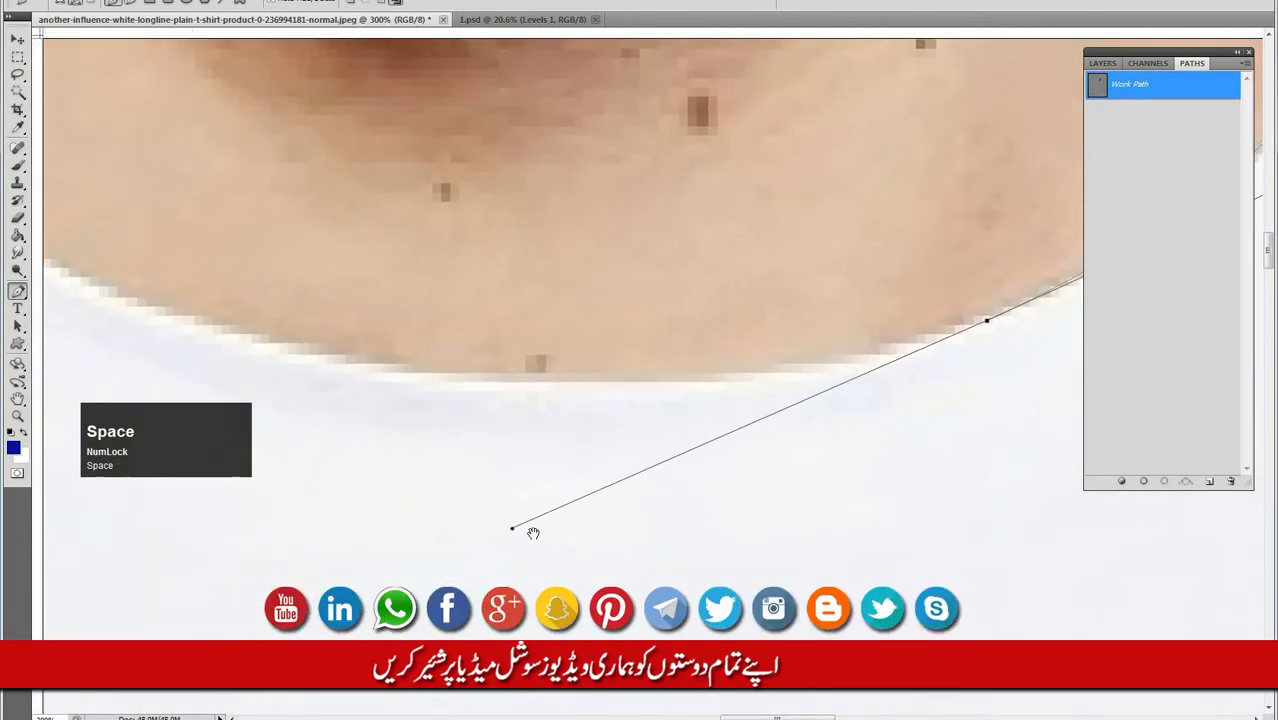
left_click_drag(525, 522, 704, 436)
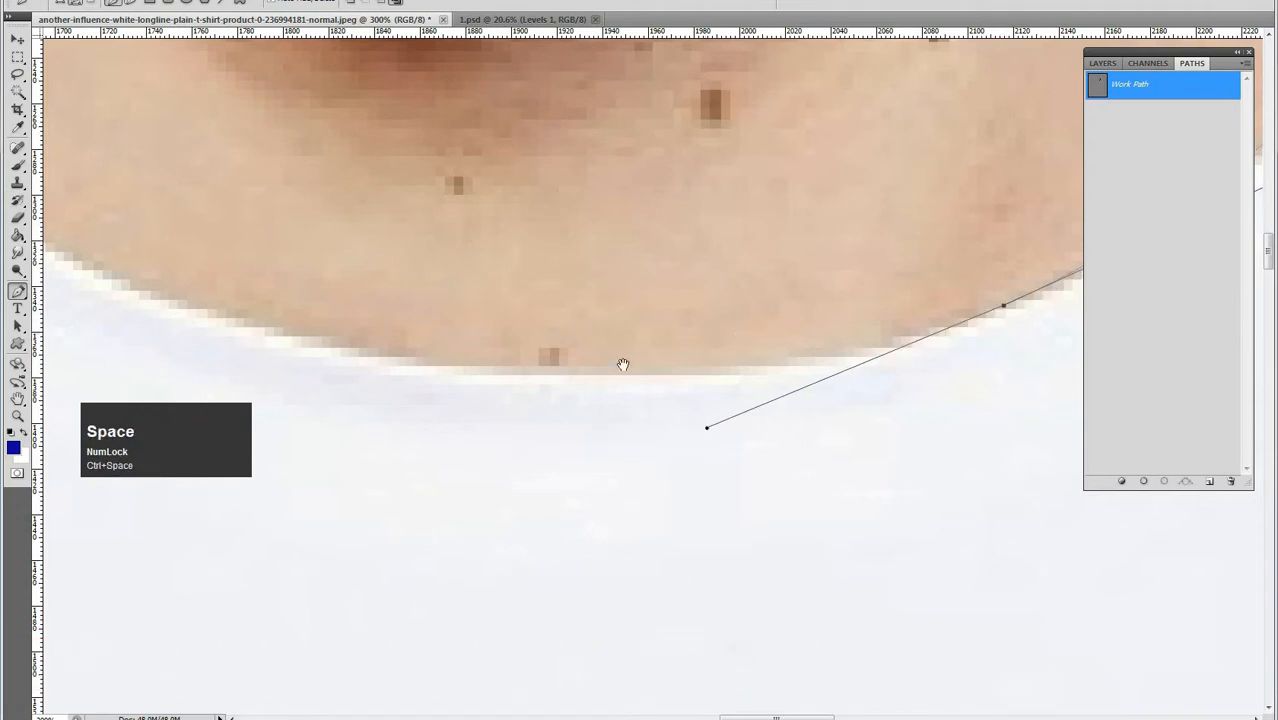
Extend the path across the bottom of the neckline with a curved anchor and lengthen its handle to match the edge
left_click_drag(563, 332, 776, 387)
left_click_drag(290, 294, 118, 193)
left_click(459, 310, "alt")
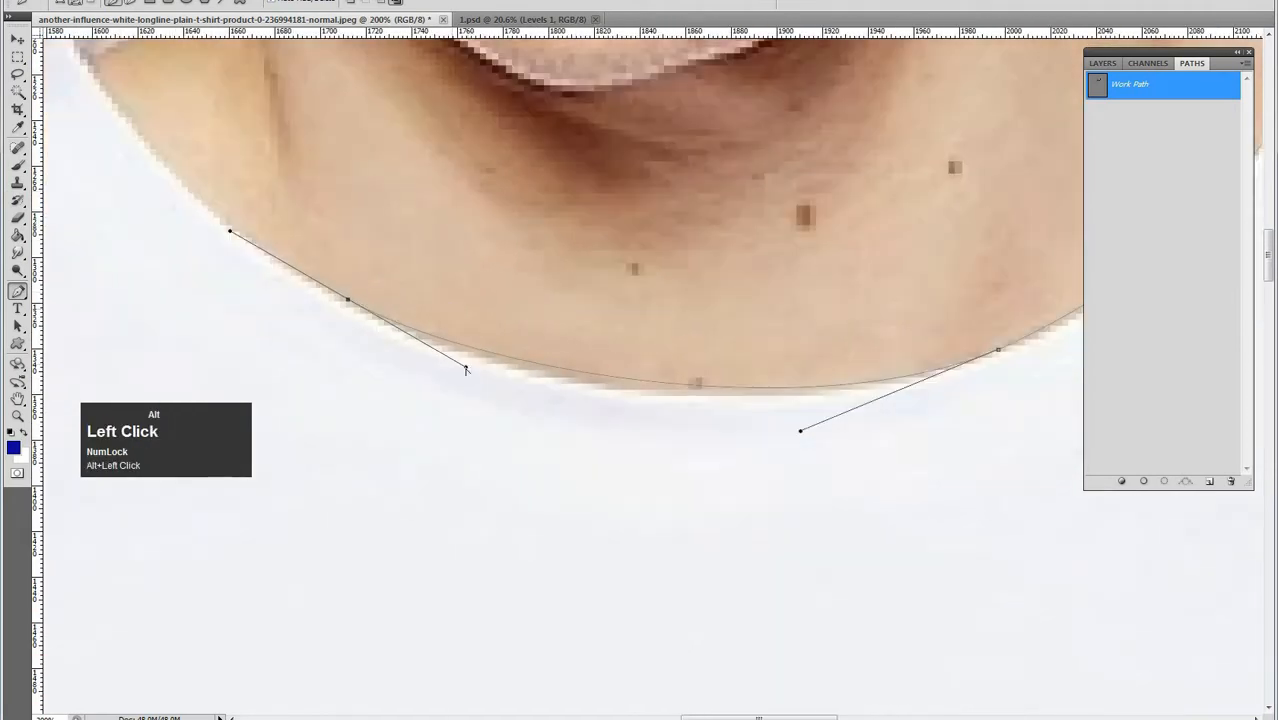
left_click_drag(504, 389, 528, 400)
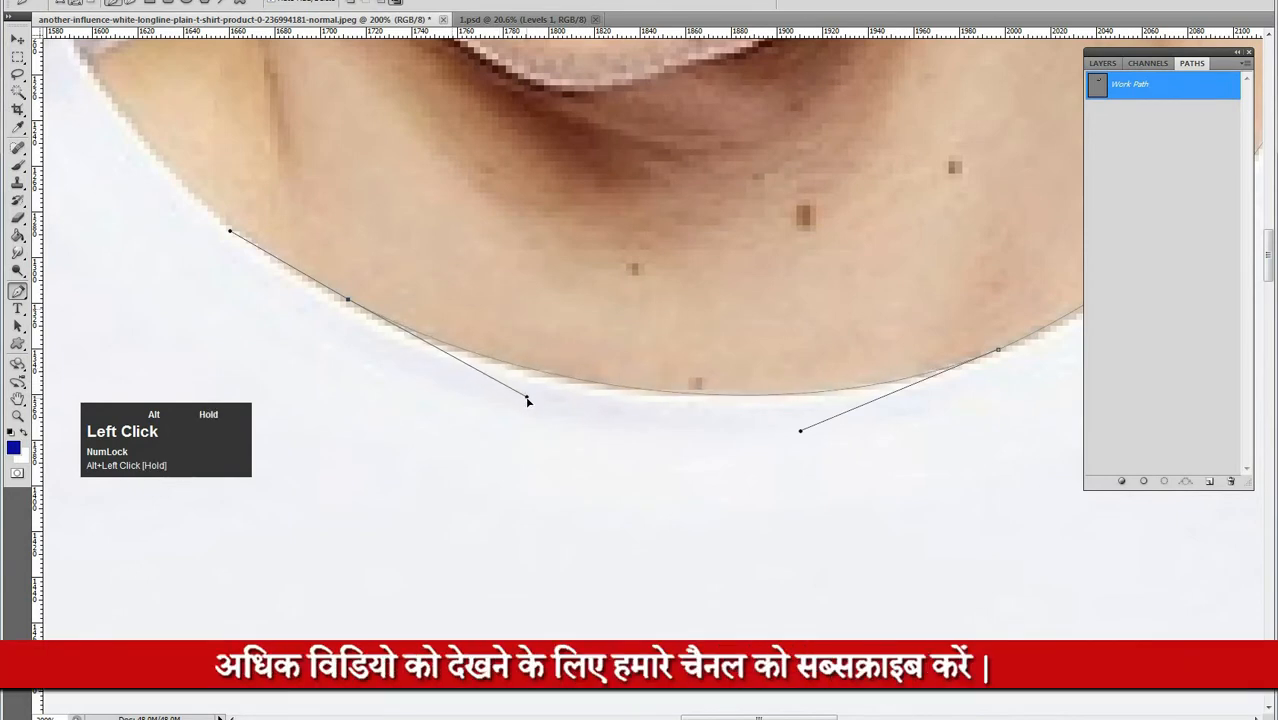
Continue the path up to the neckline's left end and redirect its outgoing handle toward the inner back collar
left_click_drag(310, 246, 512, 468)
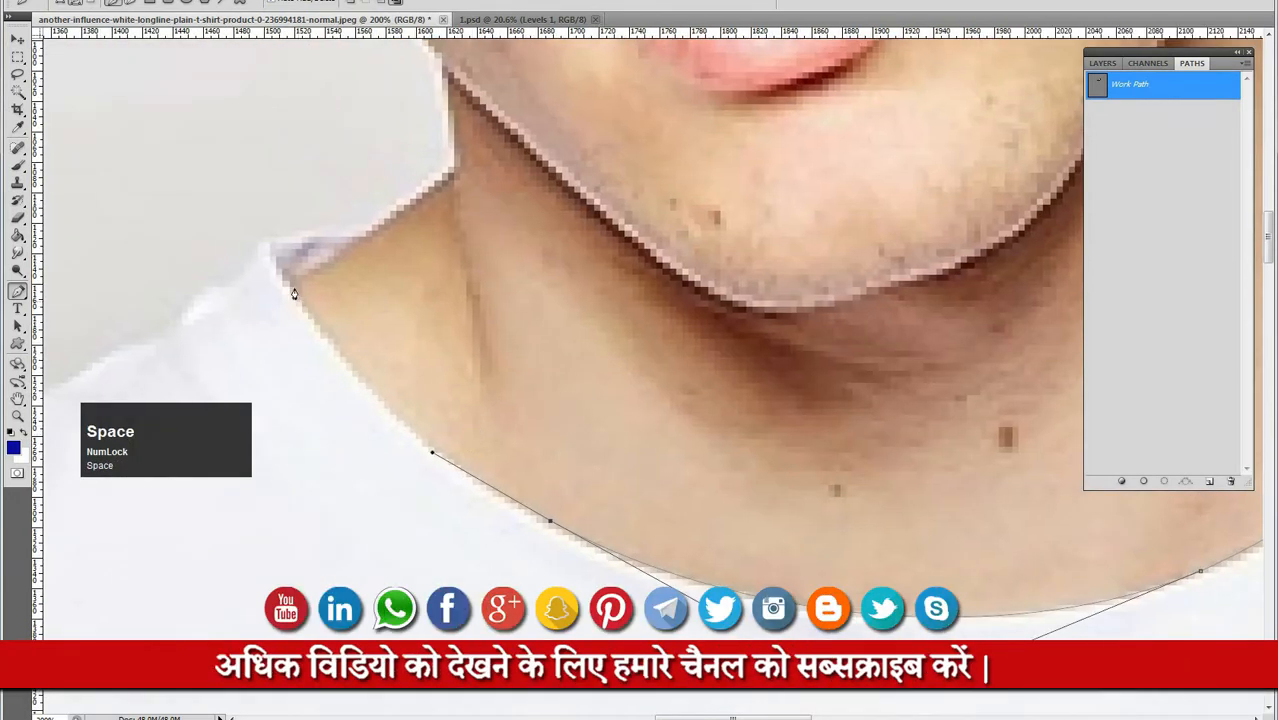
left_click_drag(293, 290, 255, 212)
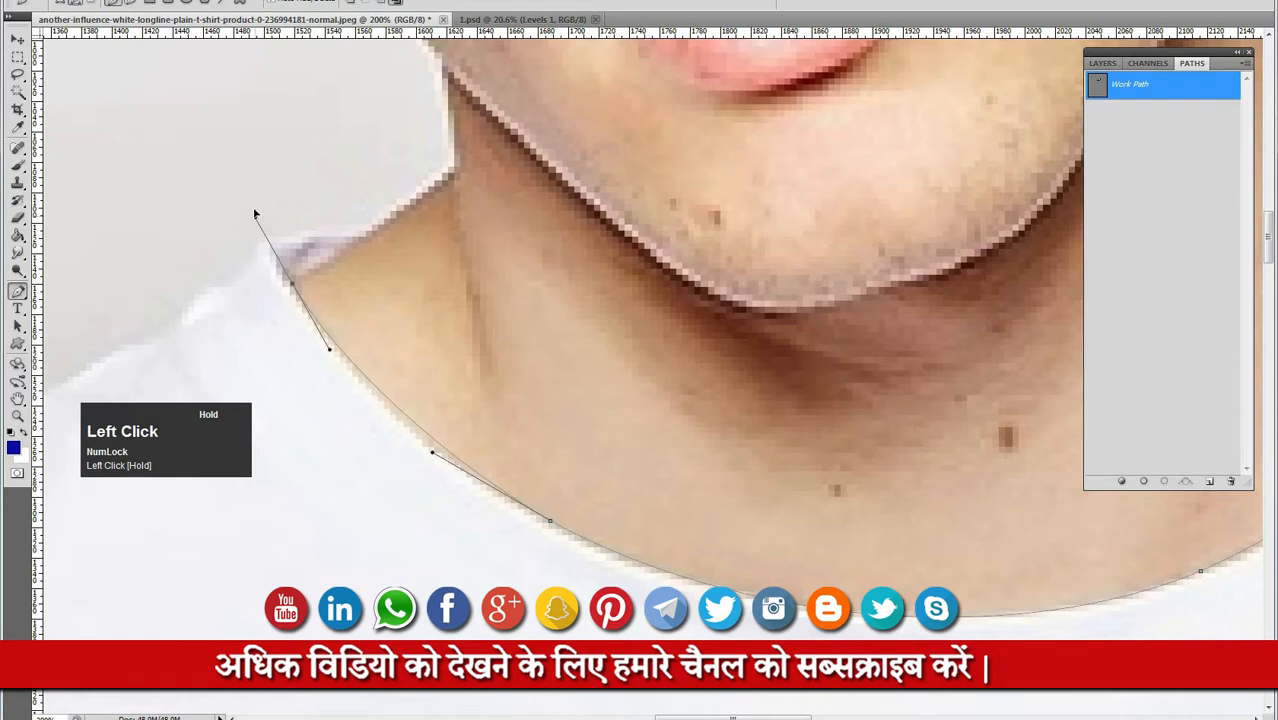
left_click_drag(305, 258, 322, 261)
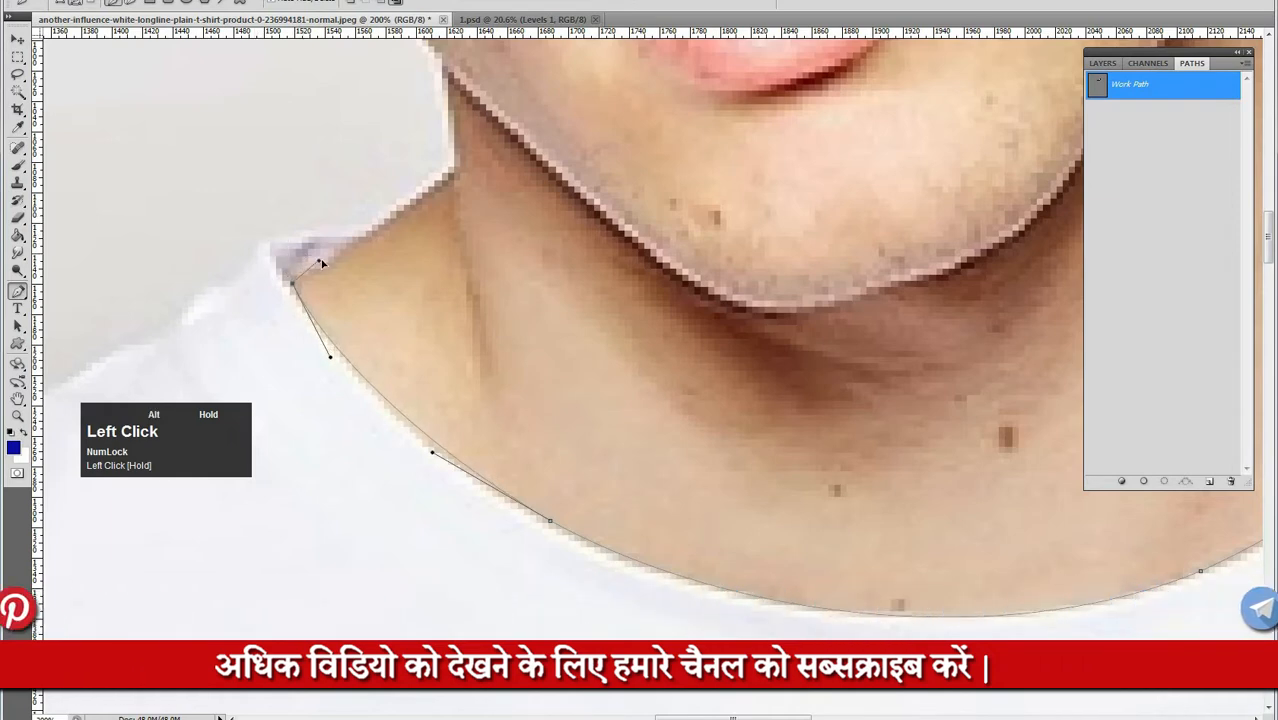
left_click(431, 453, "alt")
left_click_drag(431, 455, 428, 455)
Trace the inner back collar on the left side and curve the path around the collar's upper tip
left_click(359, 300, "ctrl")
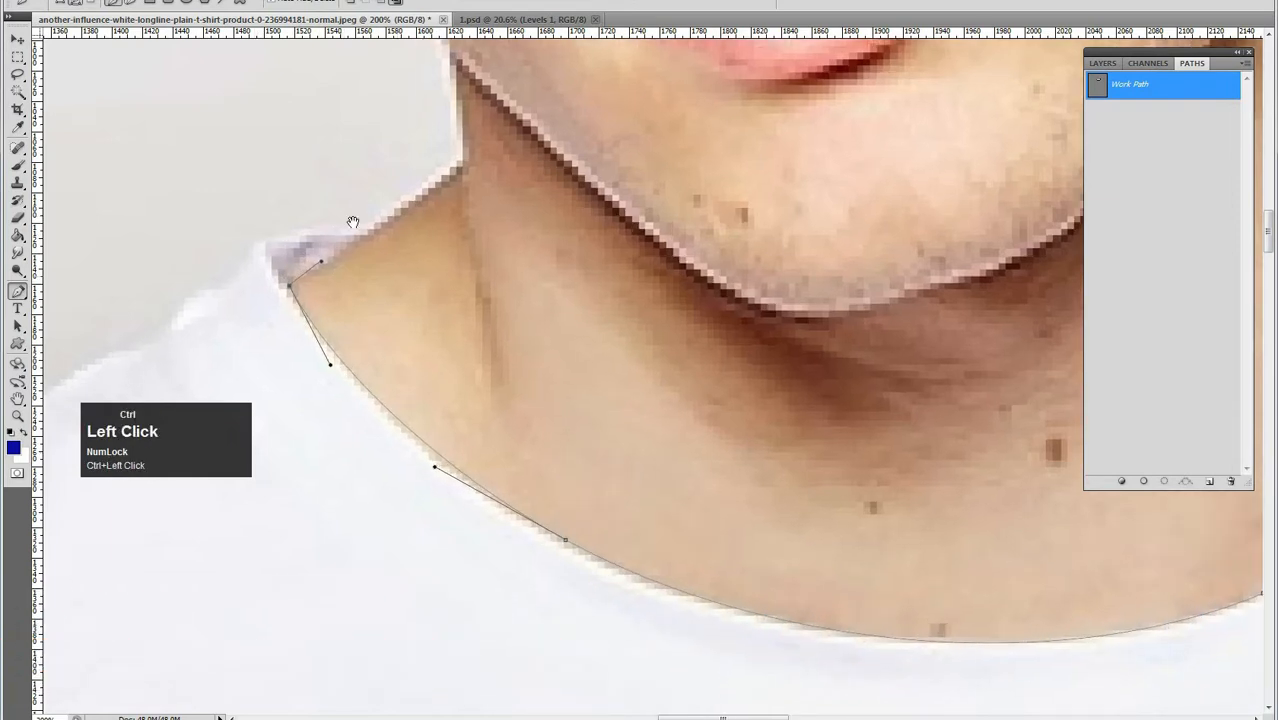
left_click_drag(354, 220, 446, 284)
left_click(468, 270)
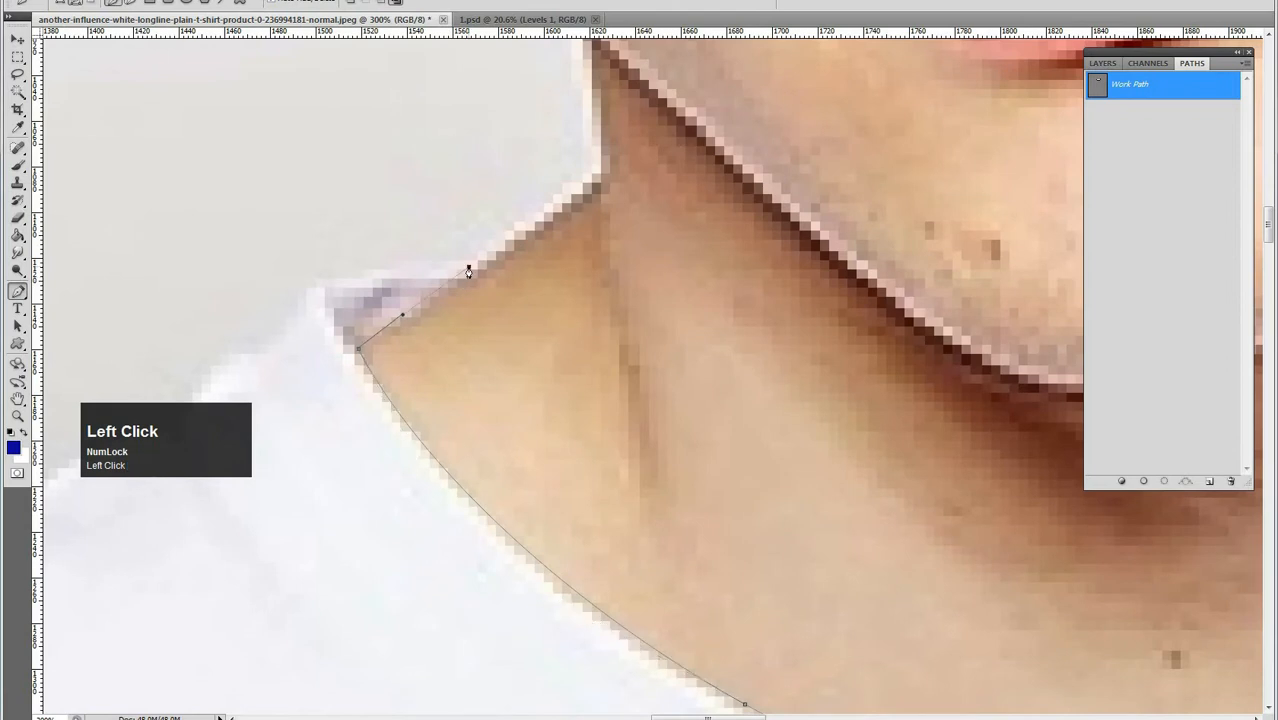
left_click_drag(400, 316, 396, 317)
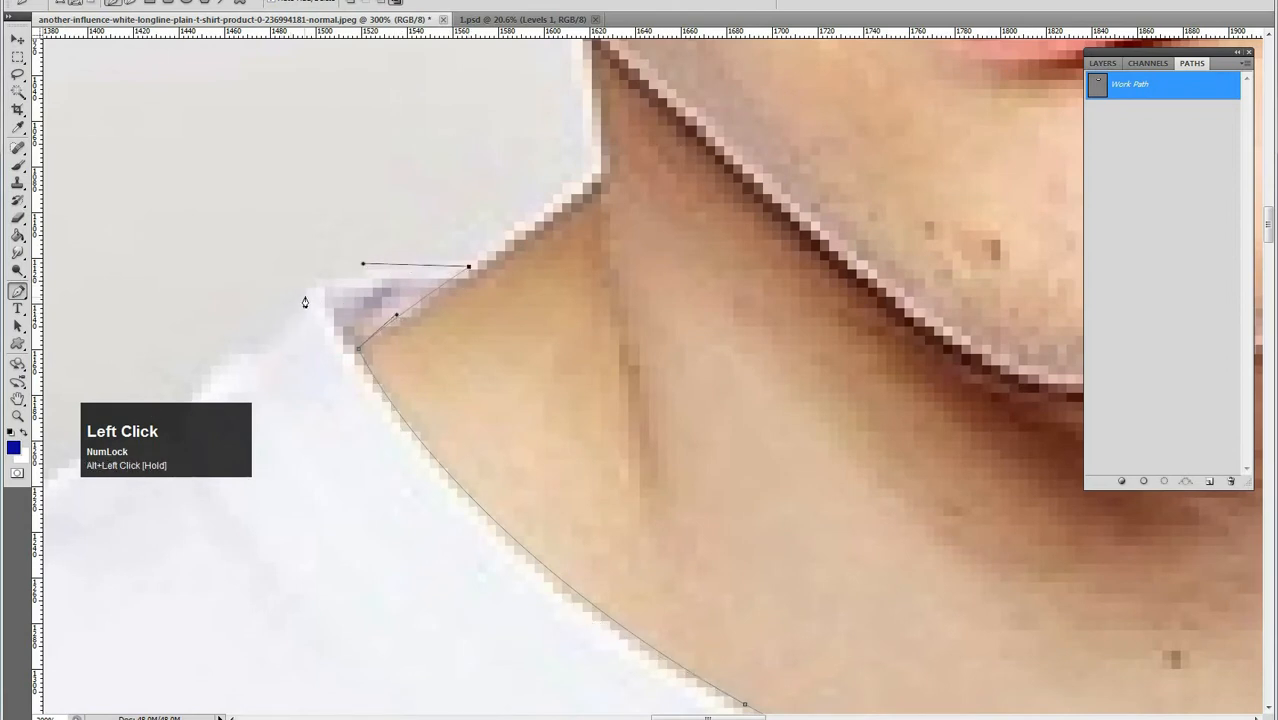
left_click_drag(305, 298, 292, 315)
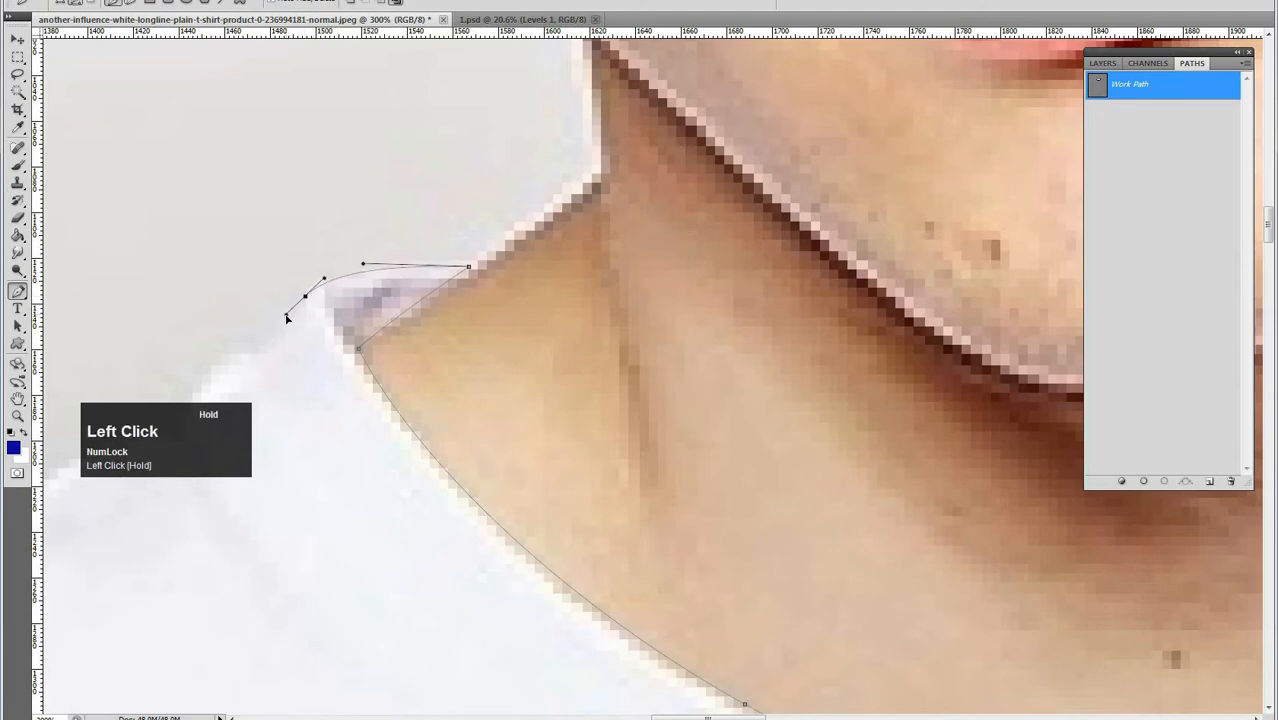
Extend the path down the collar's outer edge to a corner anchor where the collar meets the left shoulder
key("space")
left_click_drag(329, 288, 785, 165)
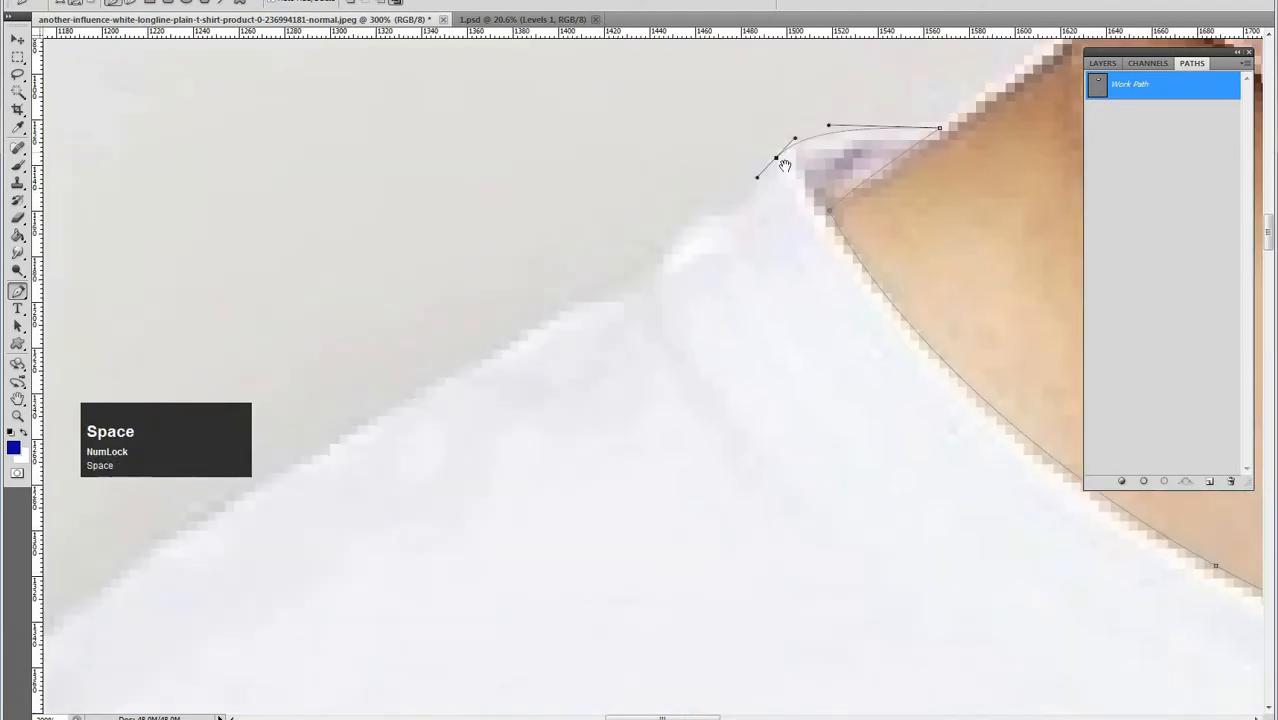
left_click(725, 215)
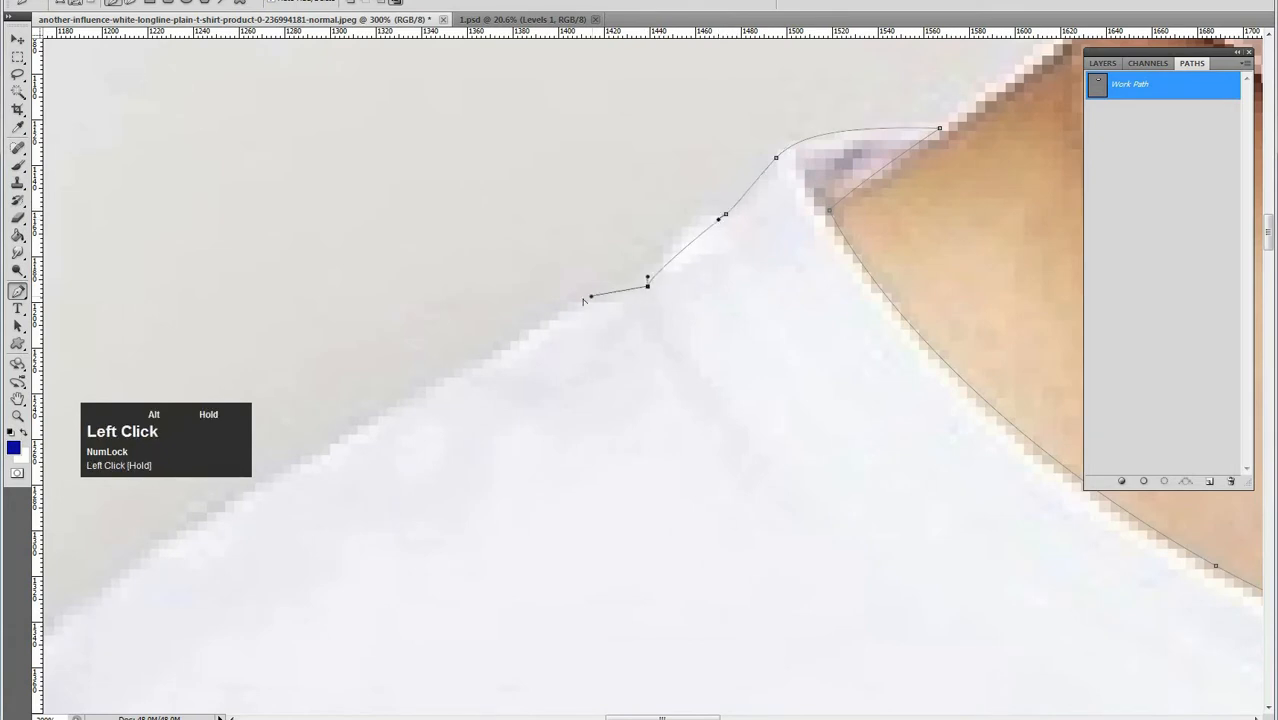
Add a curved anchor along the upper left shoulder and nudge the corner anchor at the collar's base
key("space")
left_click_drag(530, 363, 827, 200)
left_click_drag(692, 250, 731, 228)
key("space")
left_click(635, 320, "alt")
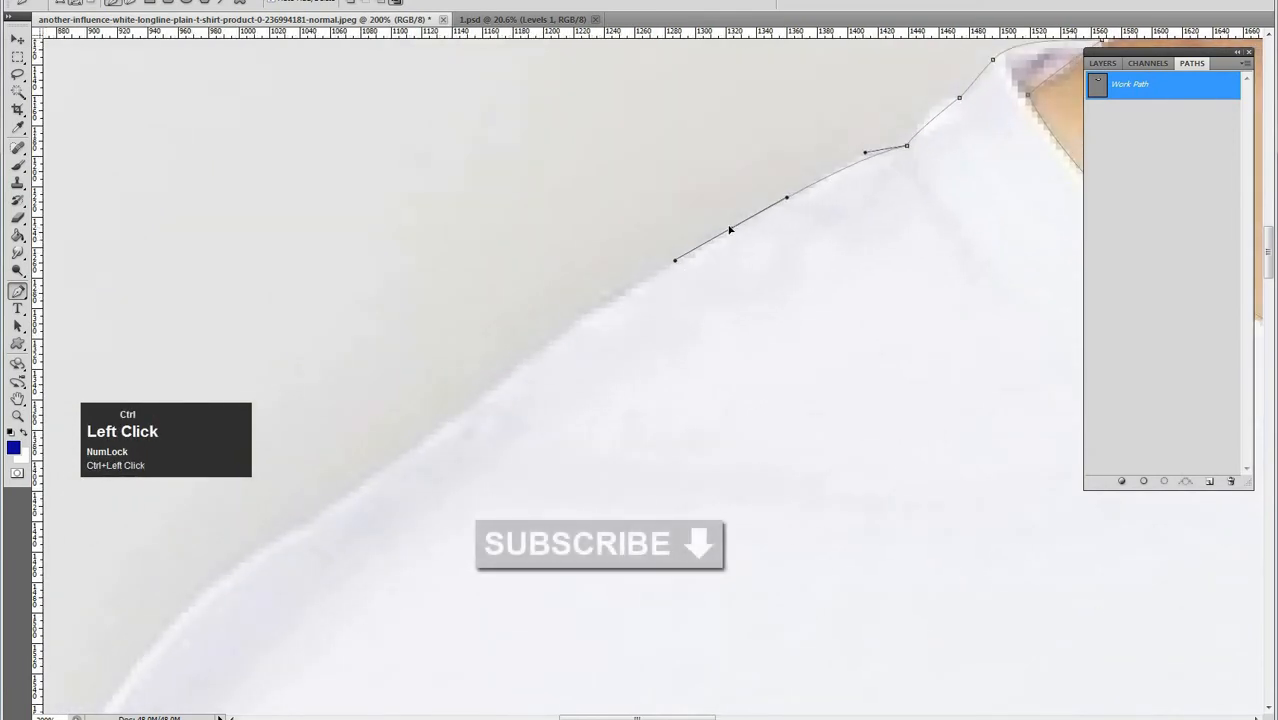
left_click(904, 143, "ctrl")
Continue the path down the left shoulder's outer edge with two more curved anchors
key("space")
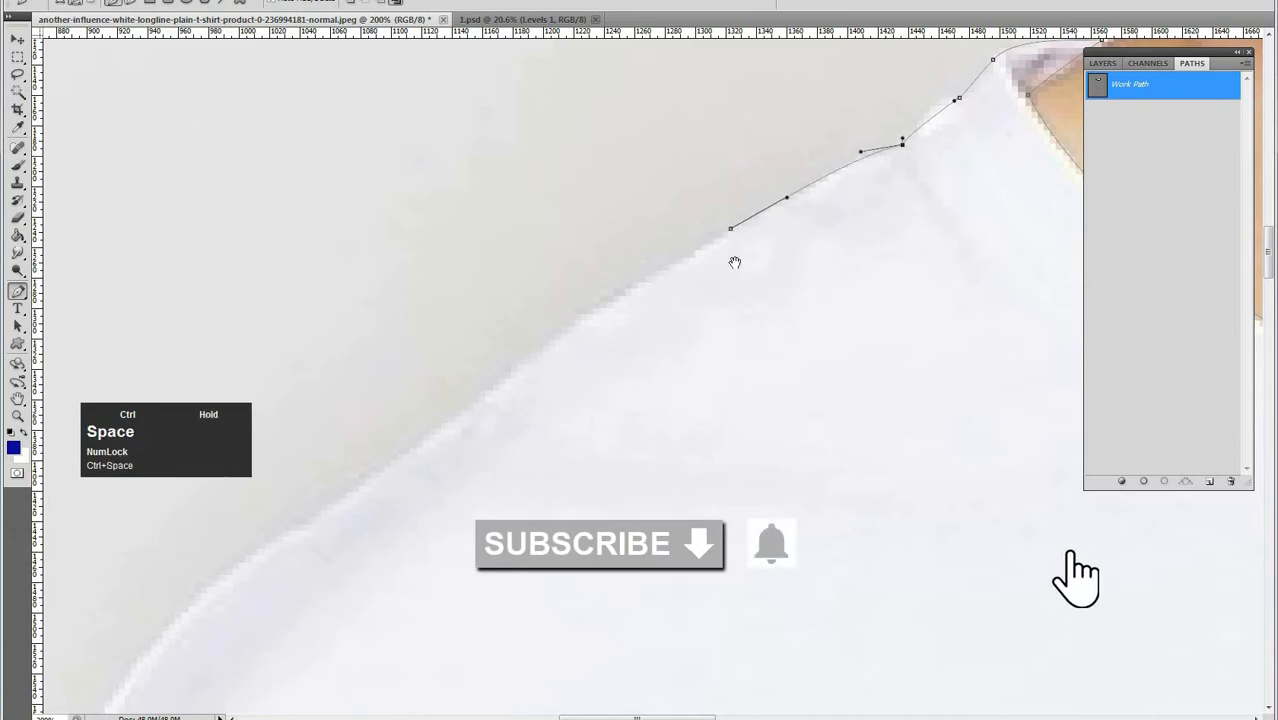
left_click_drag(736, 263, 859, 174)
left_click_drag(704, 237, 667, 262)
key("space")
left_click_drag(621, 321, 739, 235)
left_click_drag(660, 275, 646, 287)
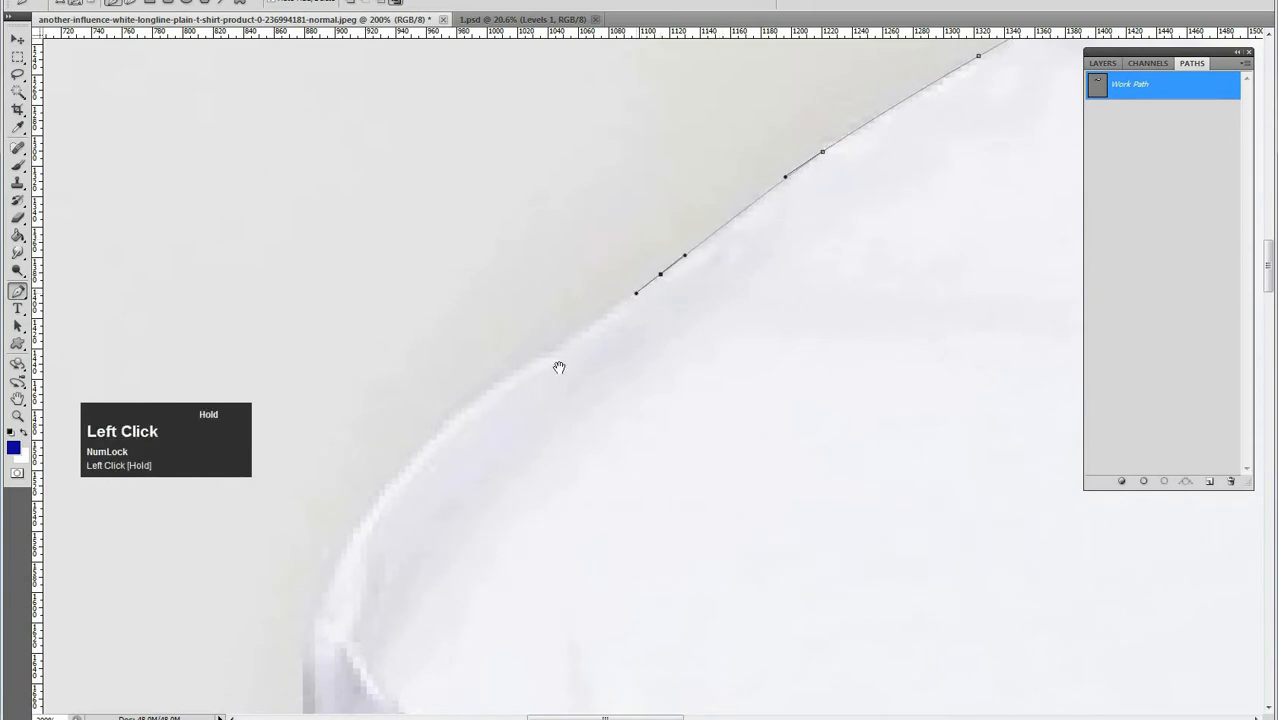
Extend the path with two curved anchors where the left shoulder begins to round downward
left_click_drag(559, 368, 632, 300)
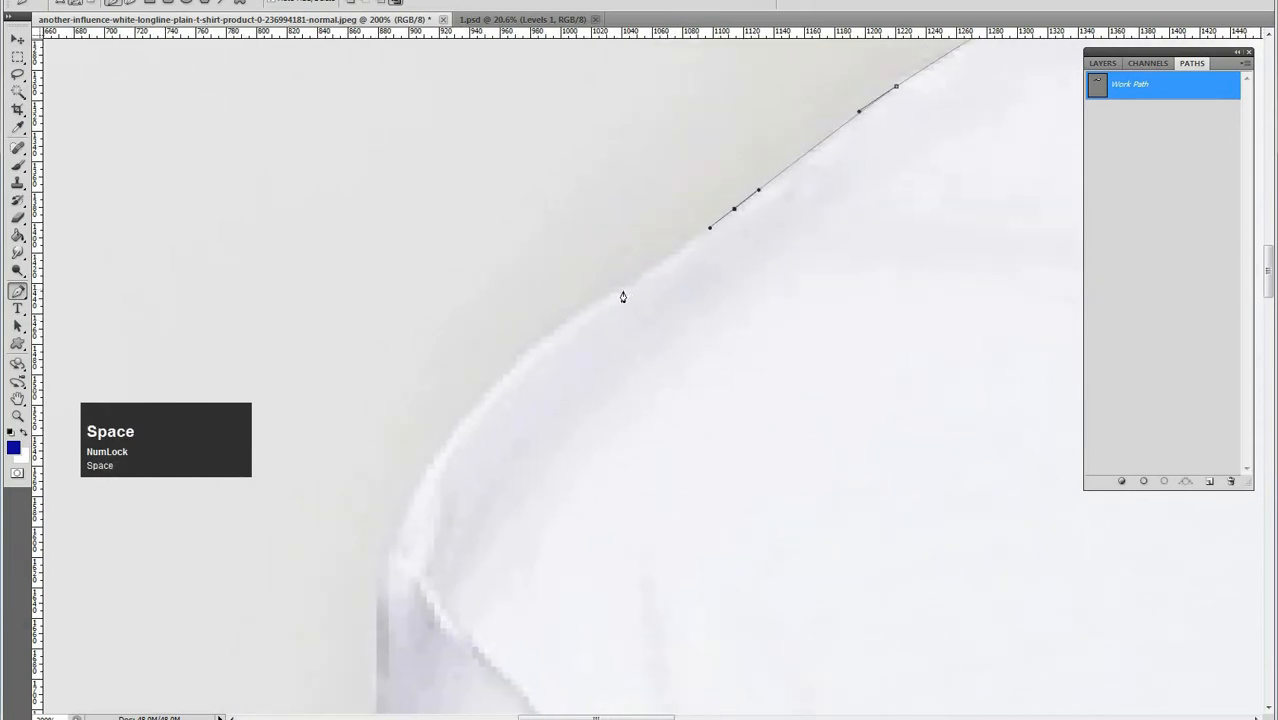
left_click(613, 292)
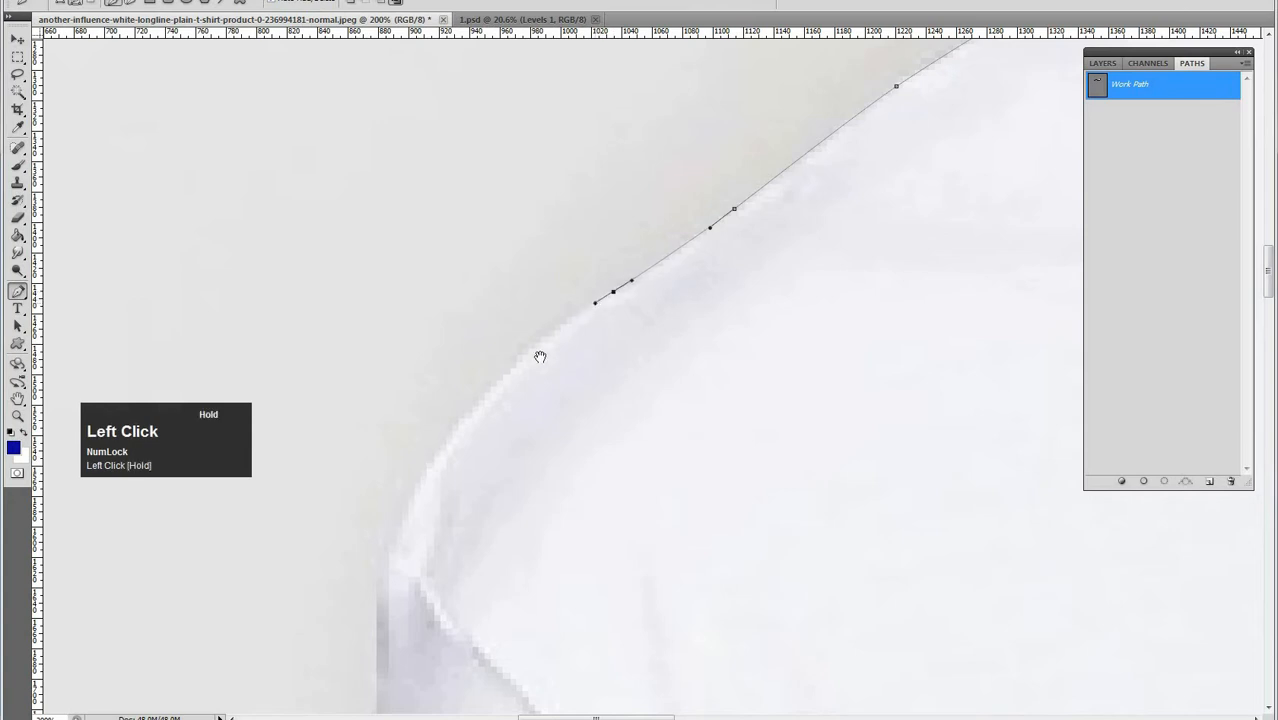
left_click_drag(540, 357, 673, 220)
left_click_drag(584, 304, 538, 374)
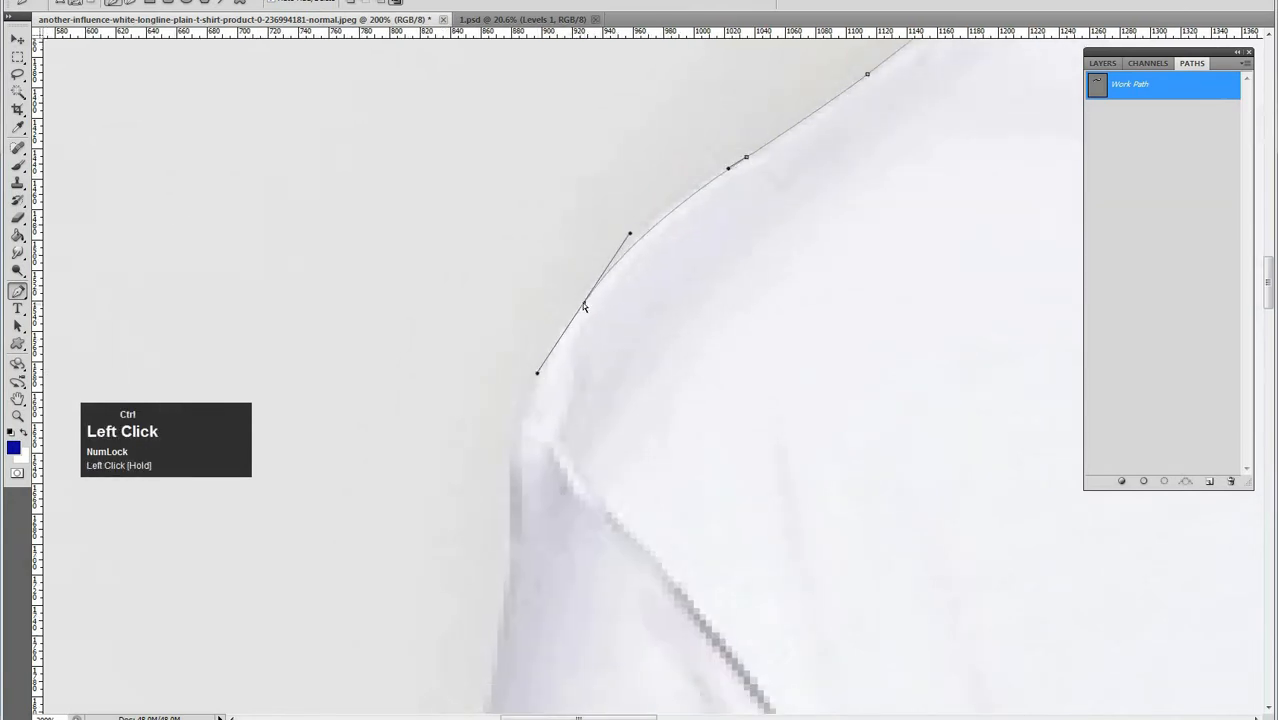
Add curved anchors at the left shoulder seam and the top of the sleeve, and adjust their direction handles
left_click_drag(523, 441, 562, 397)
left_click_drag(540, 484, 589, 255)
left_click_drag(595, 319, 588, 373)
left_click(611, 127, "ctrl")
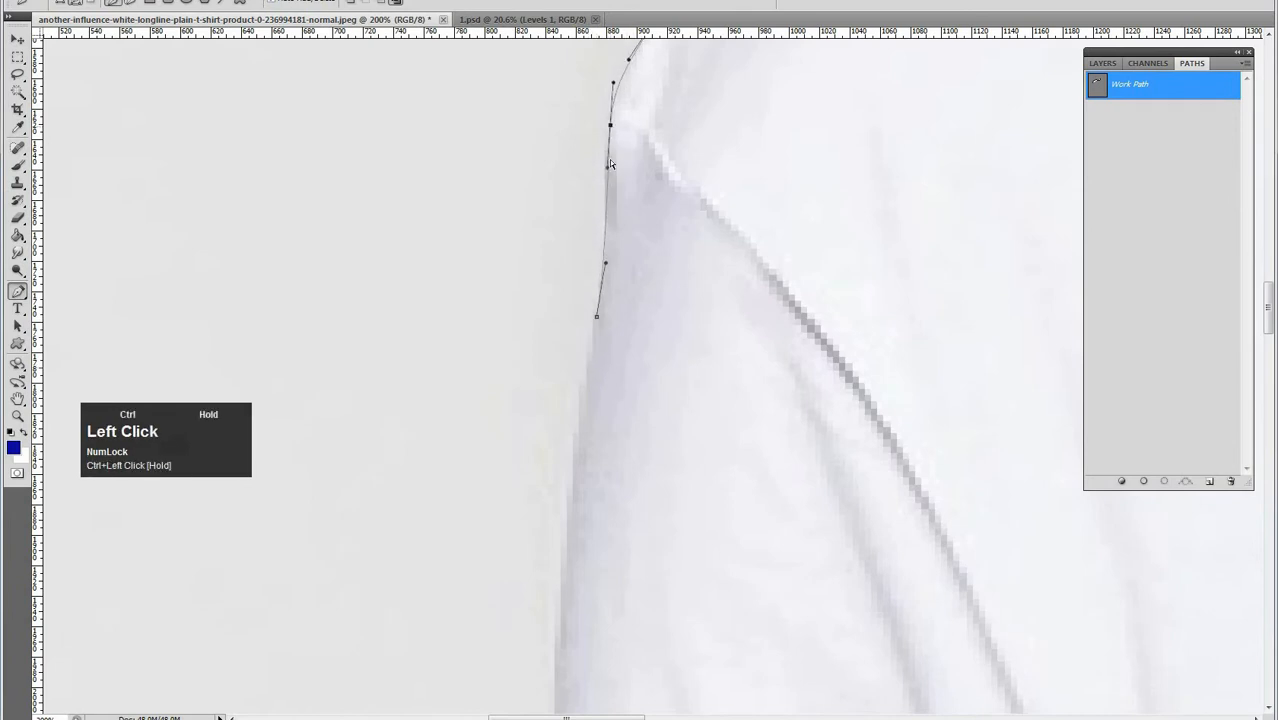
left_click_drag(607, 264, 650, 118)
key("space")
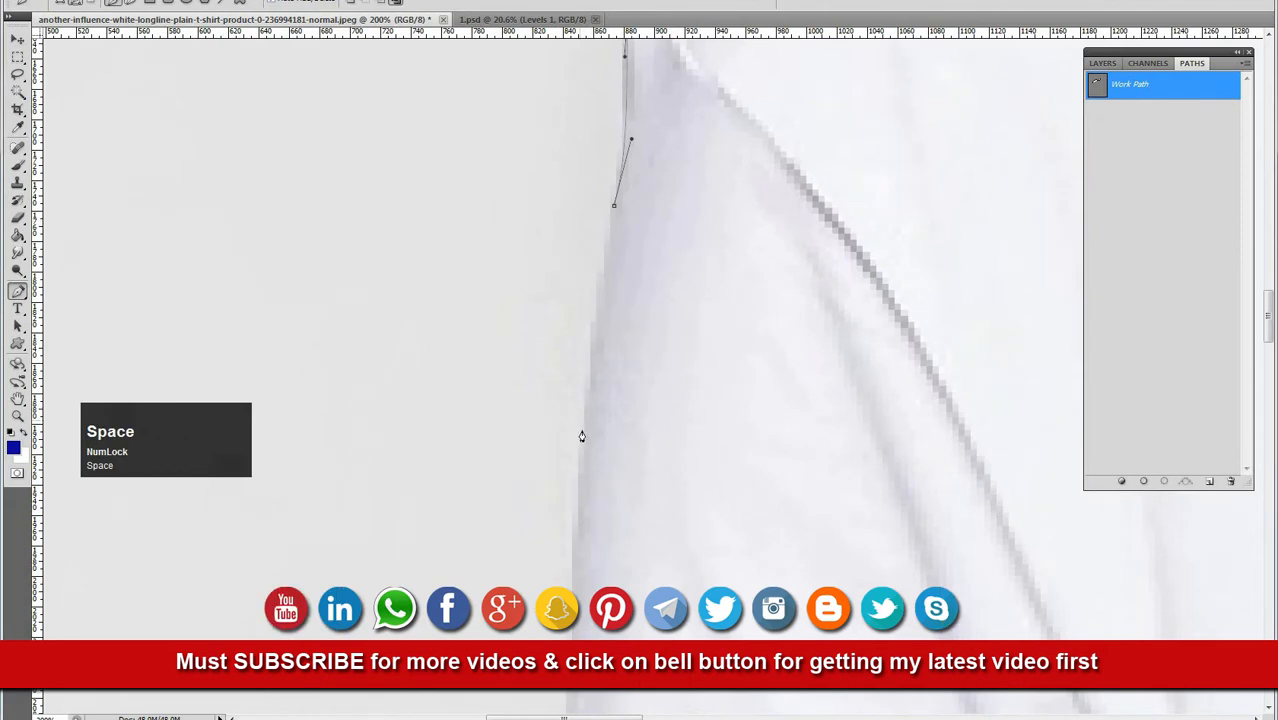
Place two curved anchors down the left sleeve's upper outer edge and nudge one onto the fabric edge
left_click_drag(584, 436, 626, 254)
key("space")
left_click_drag(600, 394, 600, 441)
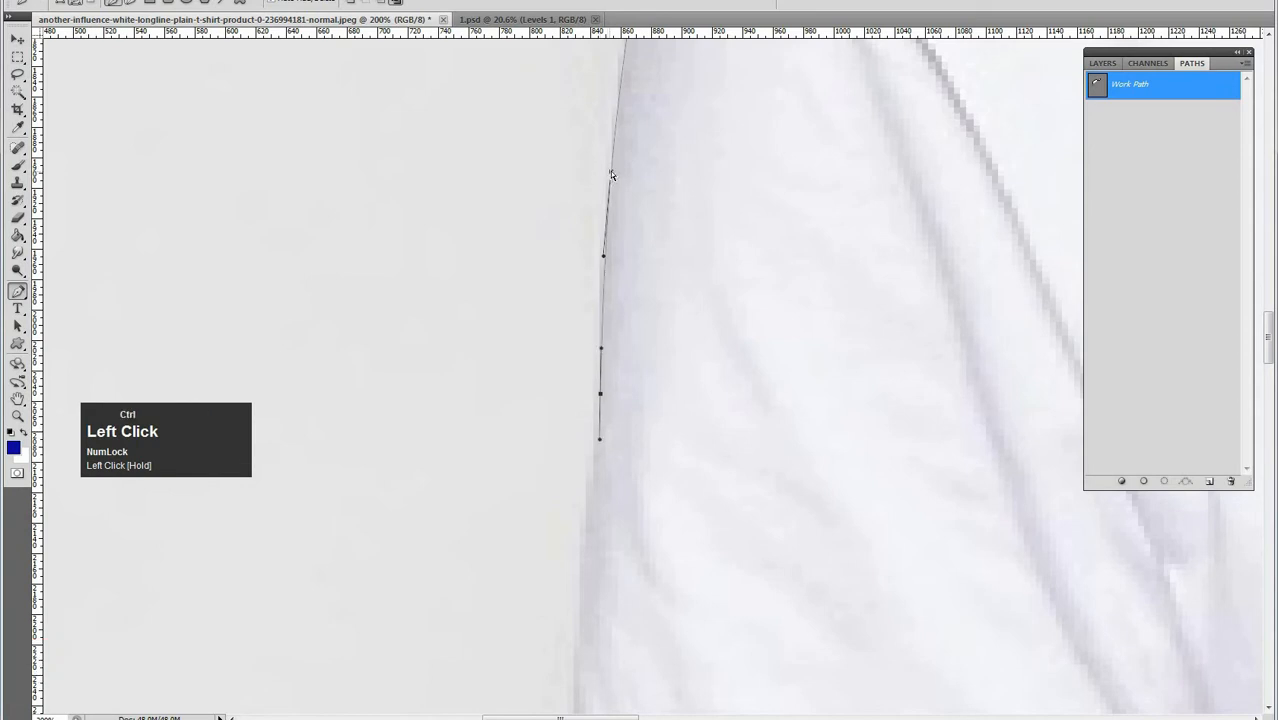
left_click_drag(609, 173, 607, 172)
Follow the left sleeve's lower outer edge with curved anchors down to the corner of its hem
key("space")
left_click_drag(608, 520, 597, 456)
key("space")
left_click_drag(604, 550, 645, 220)
left_click(623, 283)
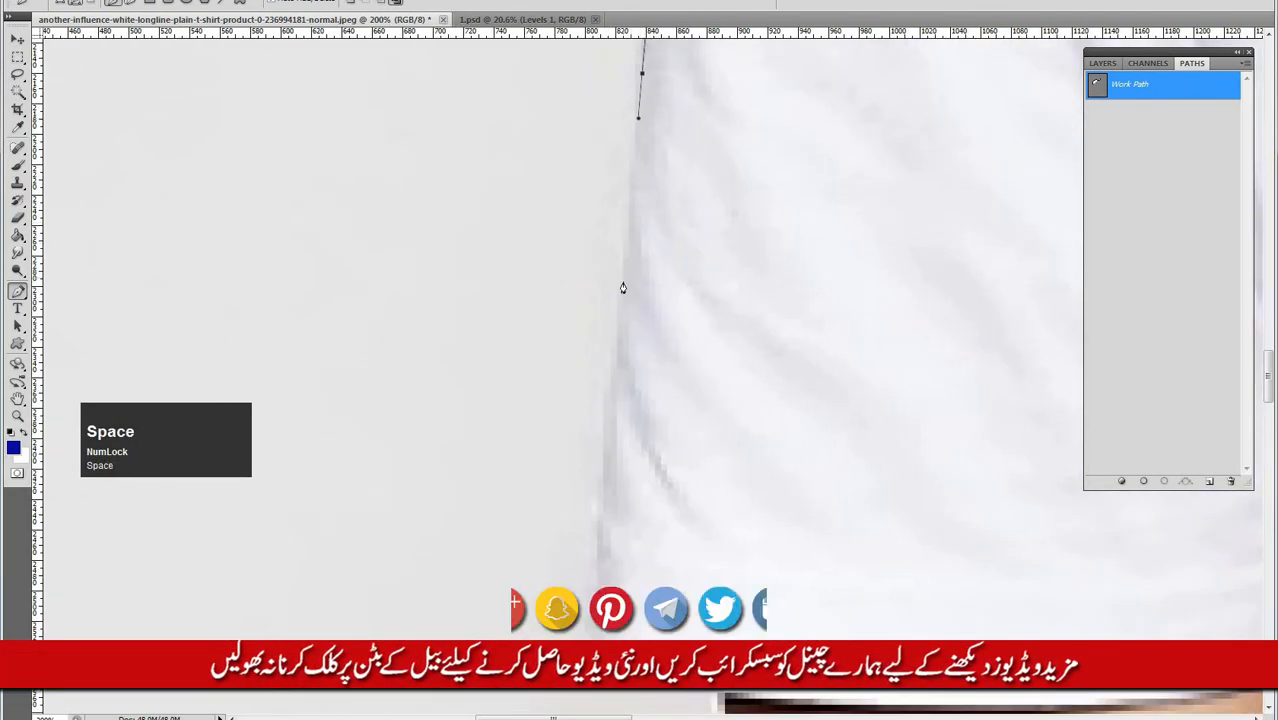
key("space")
left_click_drag(611, 396, 665, 263)
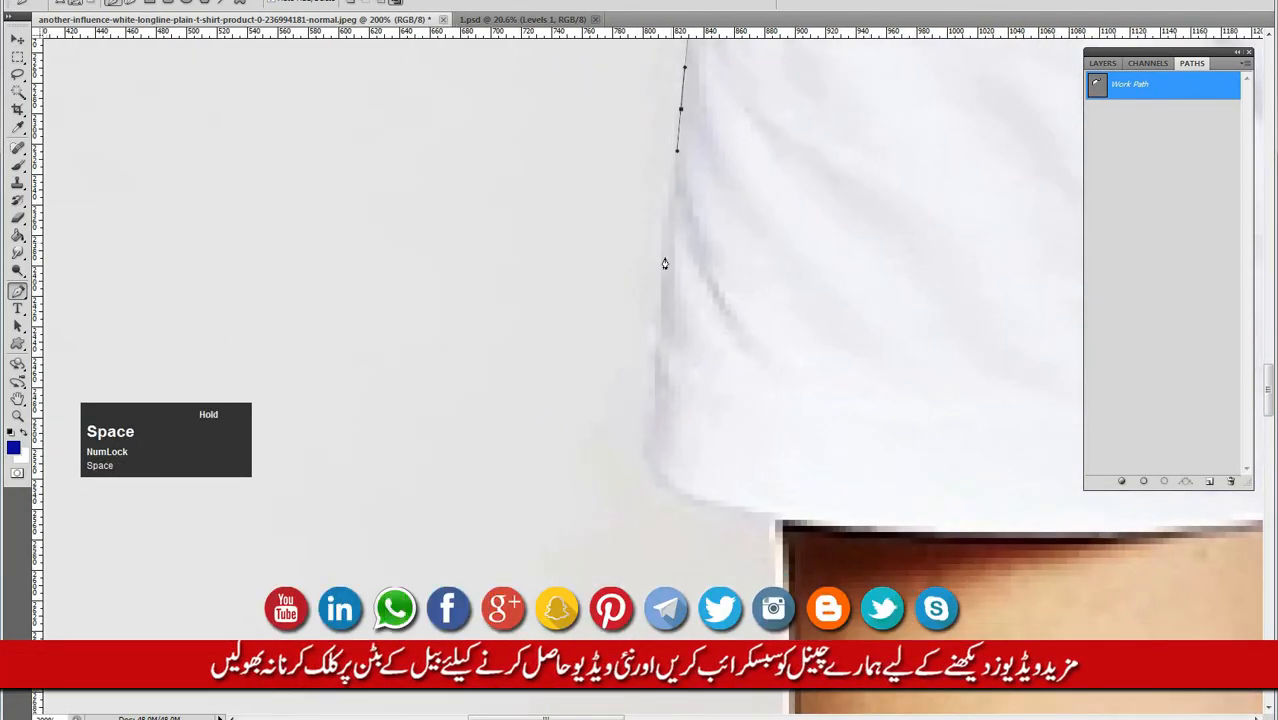
left_click_drag(657, 344, 655, 363)
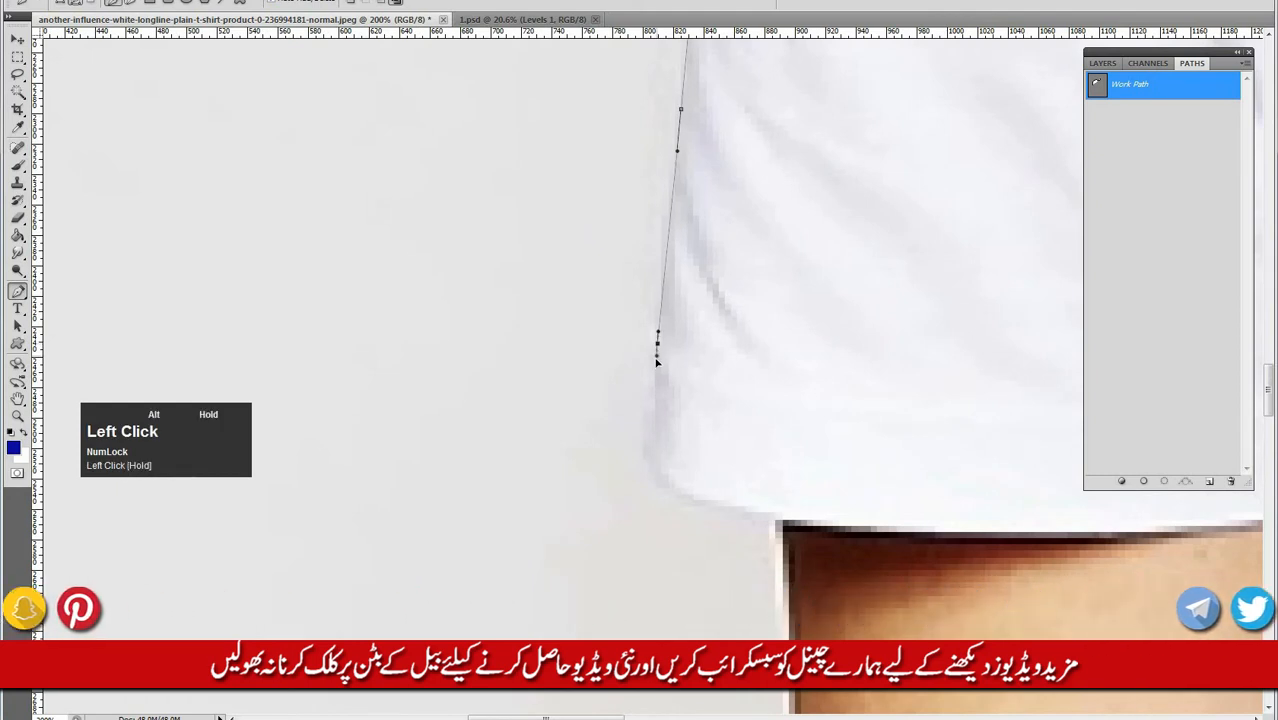
left_click_drag(651, 457, 652, 465)
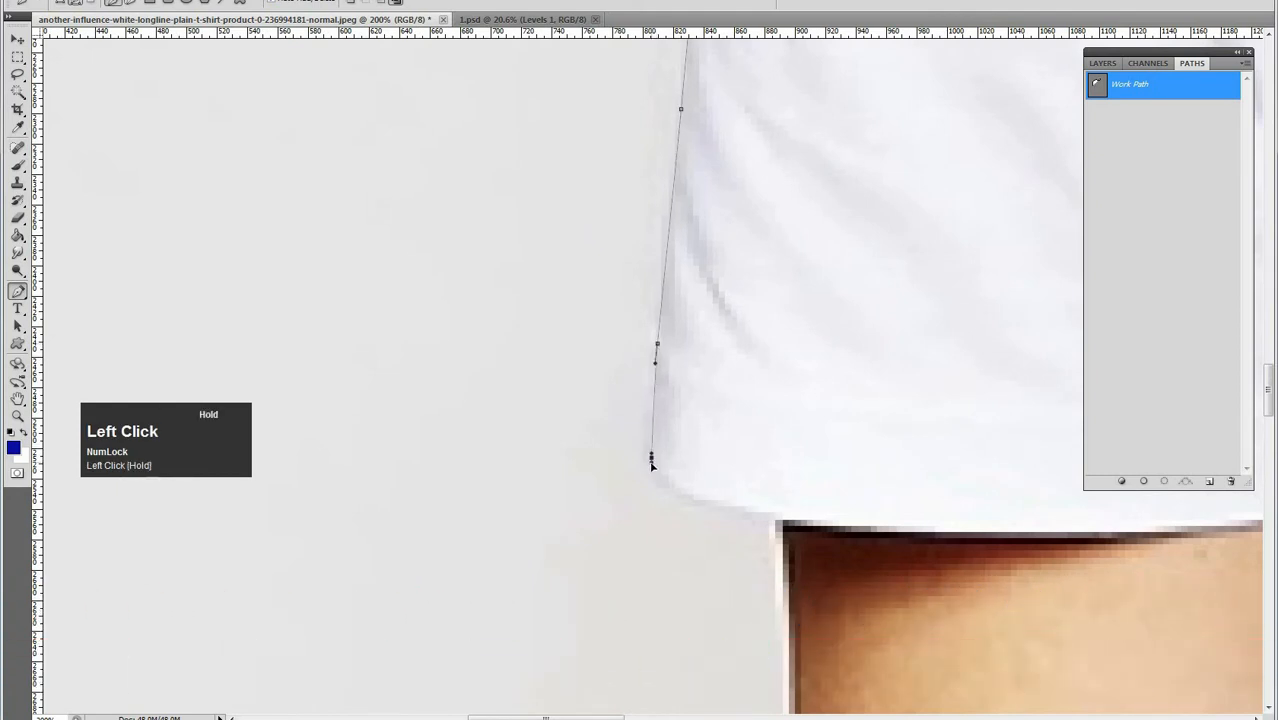
Curve the path around the left sleeve's hem corner and along the hem above the arm
left_click_drag(947, 535, 1158, 541)
left_click(1053, 542, "alt")
left_click_drag(710, 510, 419, 470)
left_click(787, 508, "ctrl")
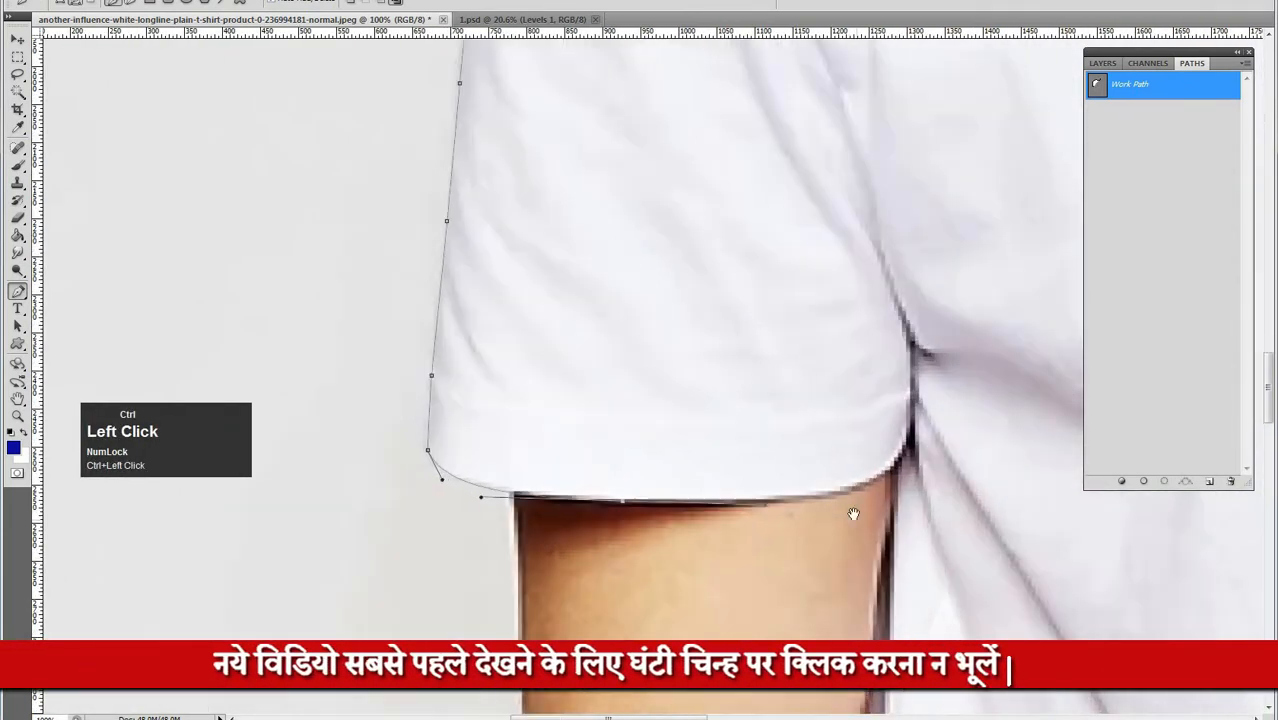
Curve the path around the inner end of the left sleeve hem and down onto the arm's inner edge
left_click_drag(897, 411, 870, 556)
left_click_drag(870, 505, 873, 563)
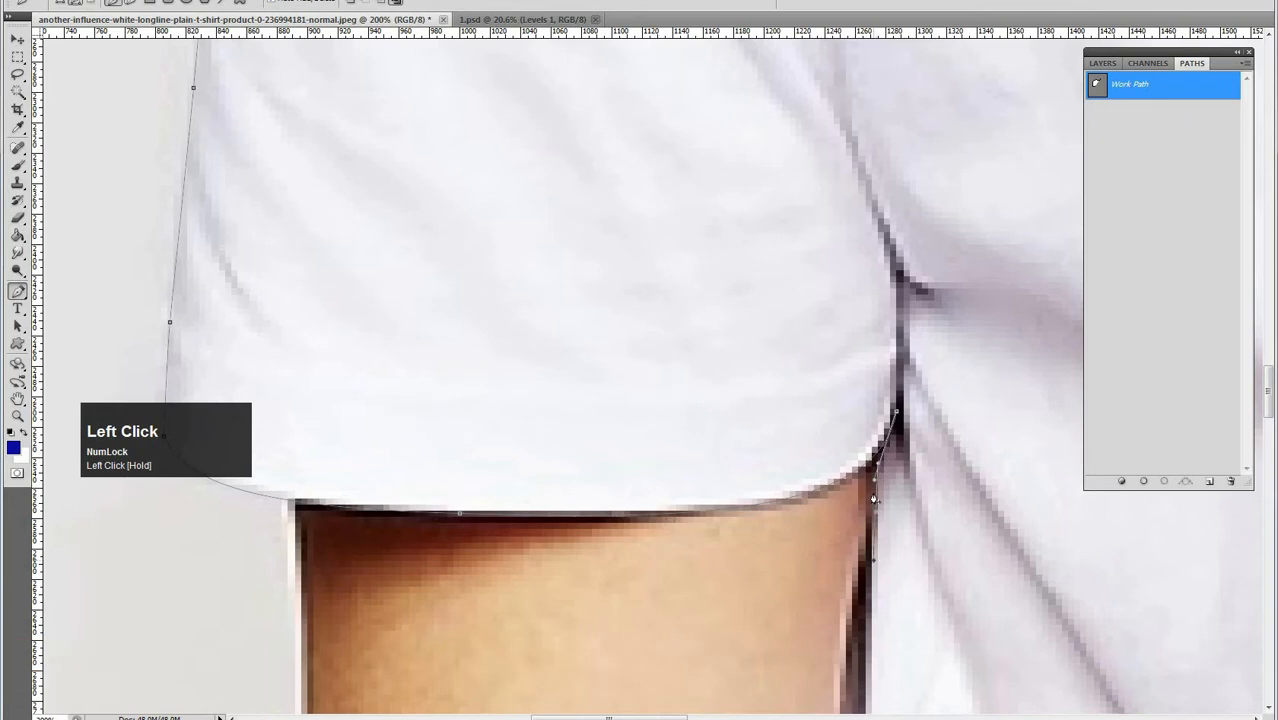
left_click_drag(878, 464, 875, 469)
left_click_drag(867, 282, 861, 0)
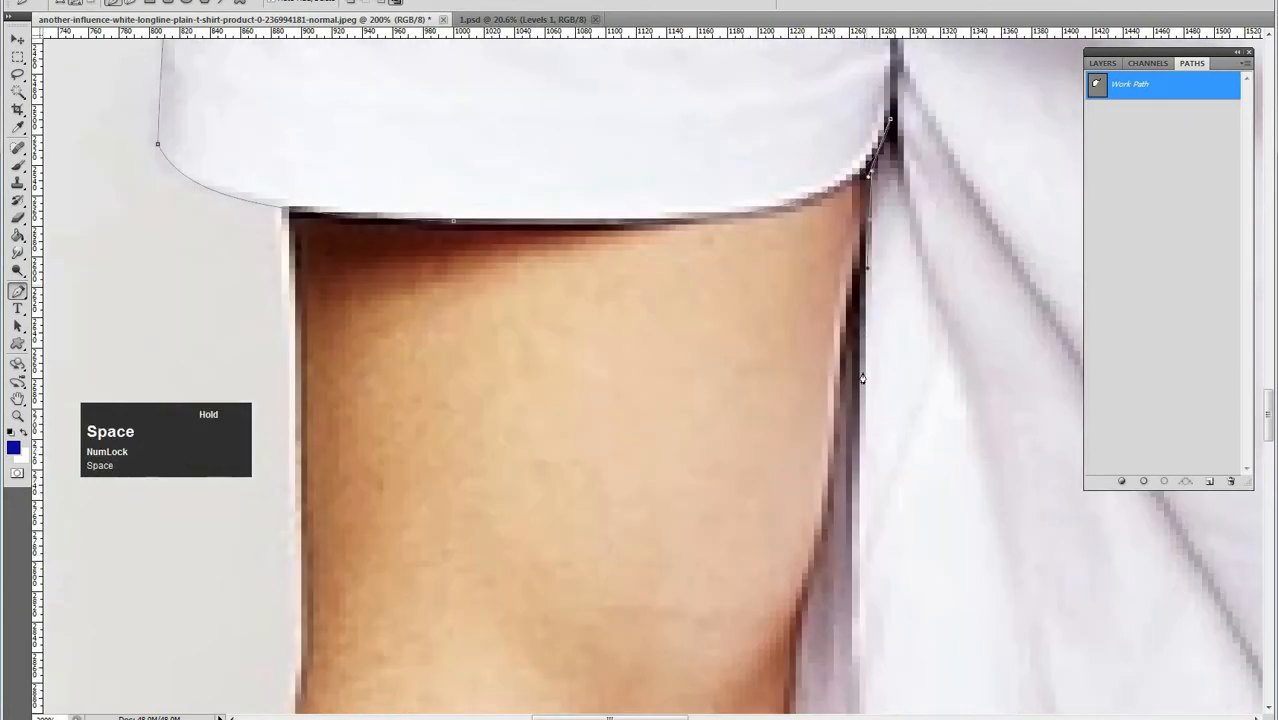
Trace the boundary between the left arm and the shirt down past the elbow crease with curved anchors
left_click(845, 364)
left_click_drag(845, 371, 825, 73)
left_click_drag(816, 313, 808, 339)
left_click_drag(772, 266, 739, 120)
left_click_drag(756, 410, 758, 426)
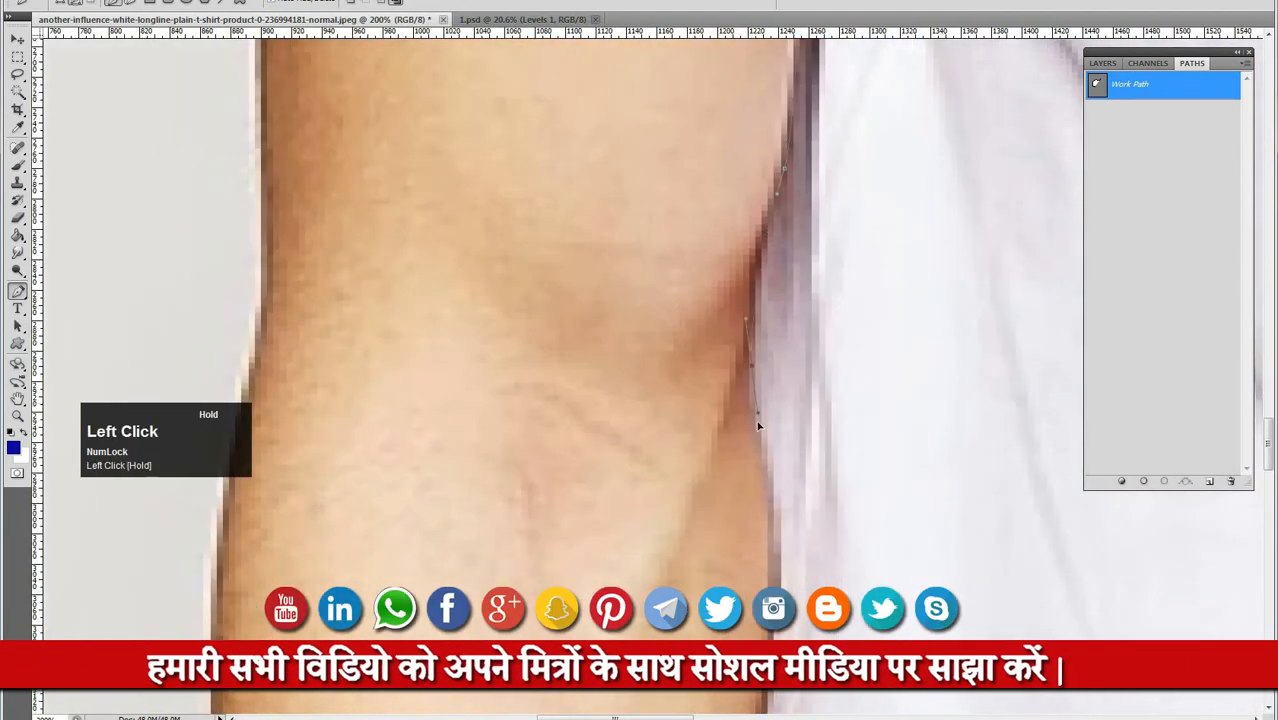
left_click_drag(770, 479, 770, 220)
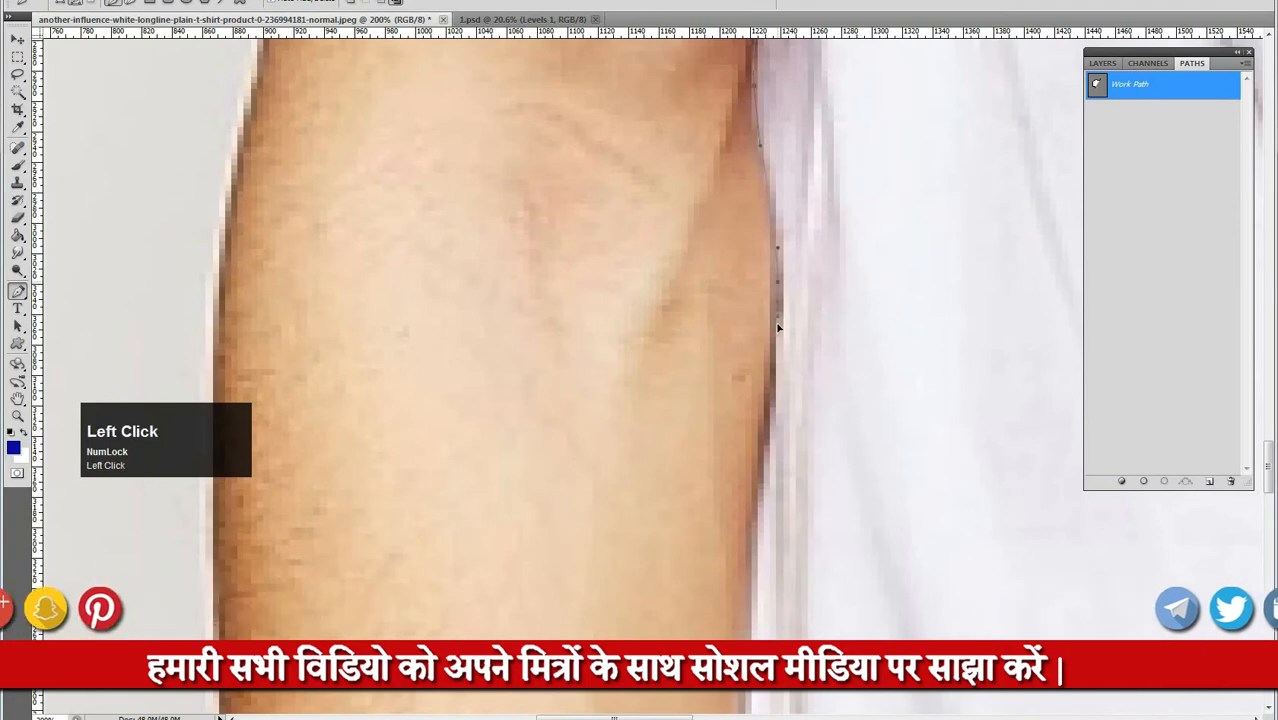
Continue the path down the forearm's inner edge to where the gap between arm and shirt begins
left_click_drag(771, 426, 773, 157)
left_click_drag(762, 230, 753, 288)
left_click_drag(750, 455, 743, 237)
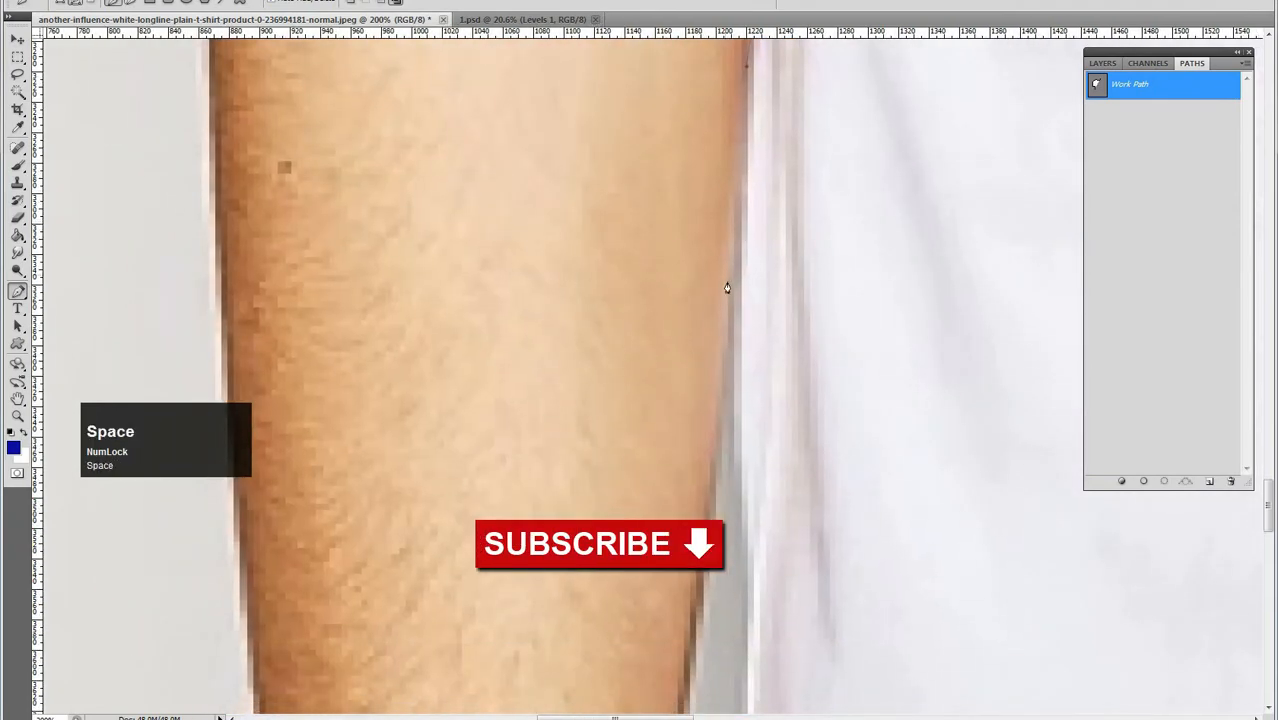
left_click_drag(727, 288, 728, 310)
left_click_drag(731, 428, 736, 163)
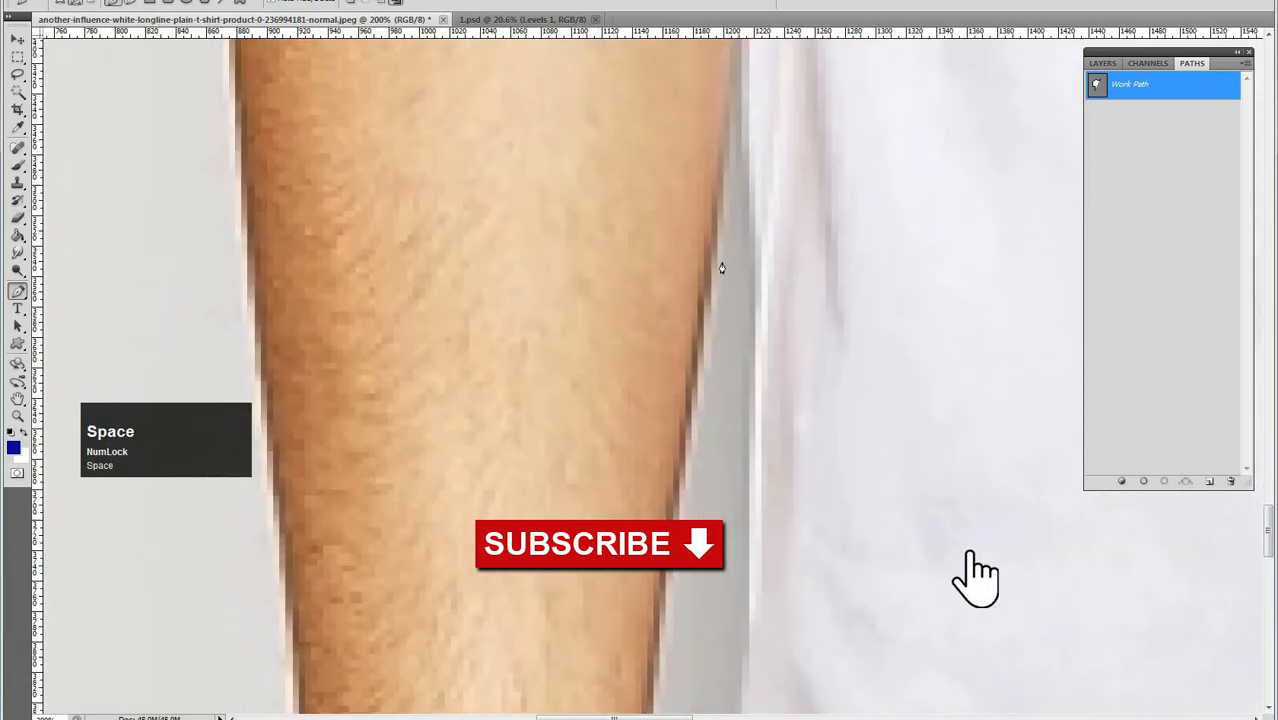
Turn the path from the forearm onto the shirt's left side edge and add curved anchors beside the gap
left_click(745, 262, "alt")
left_click_drag(766, 276, 725, 303)
left_click(719, 154, "ctrl")
left_click(719, 154, "ctrl")
left_click_drag(745, 162, 741, 90)
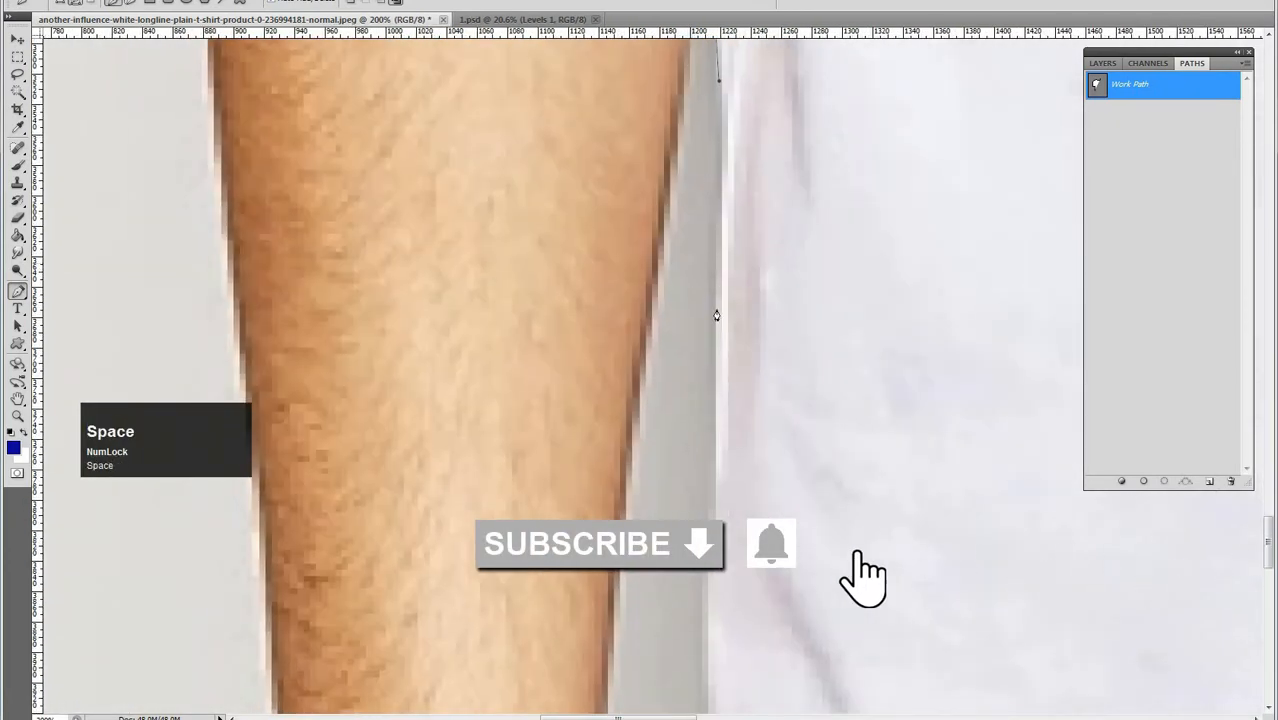
left_click_drag(714, 285, 719, 356)
Follow the shirt's left side edge down to the wrist and add anchors where the hand overlaps it
left_click_drag(728, 454, 723, 126)
left_click_drag(705, 272, 712, 129)
left_click_drag(698, 269, 695, 323)
left_click_drag(691, 540, 690, 296)
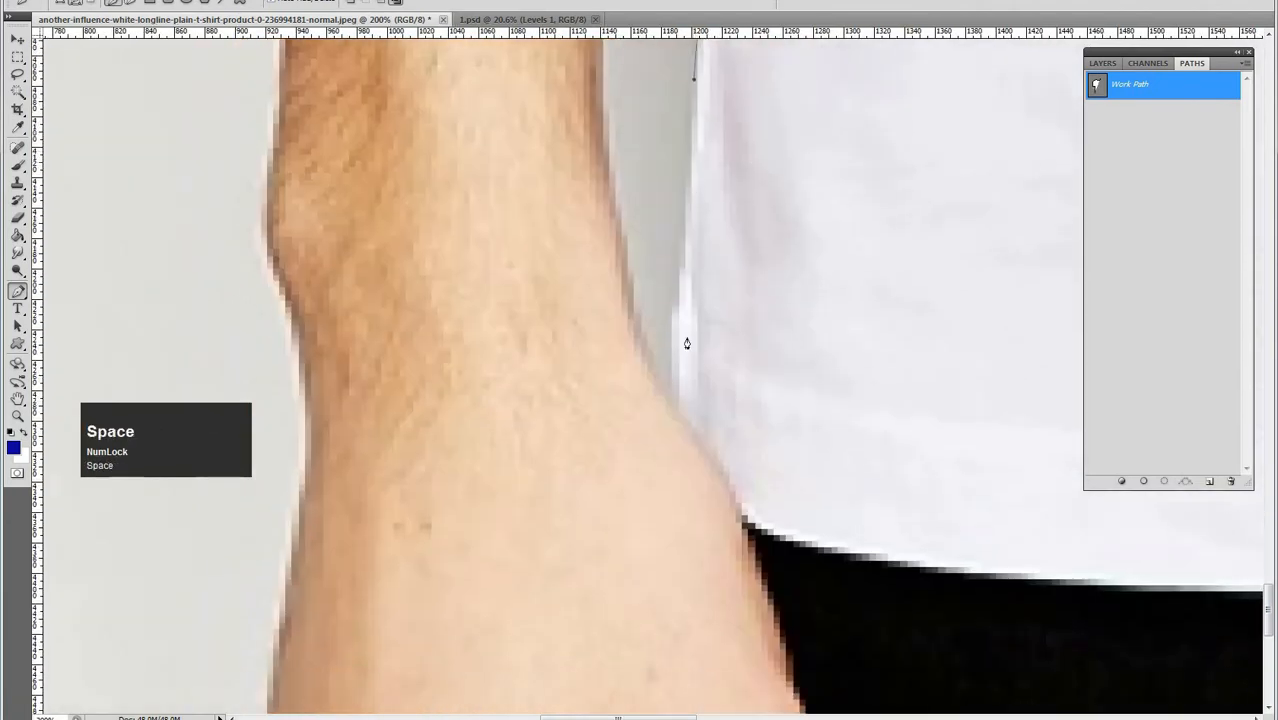
left_click(671, 407)
left_click(712, 455)
left_click_drag(712, 455, 659, 240)
Curve the path along the shirt's bottom hem and up its rounded right side above the trousers
left_click_drag(1077, 281, 924, 297)
left_click_drag(960, 255, 170, 339)
left_click_drag(621, 309, 432, 616)
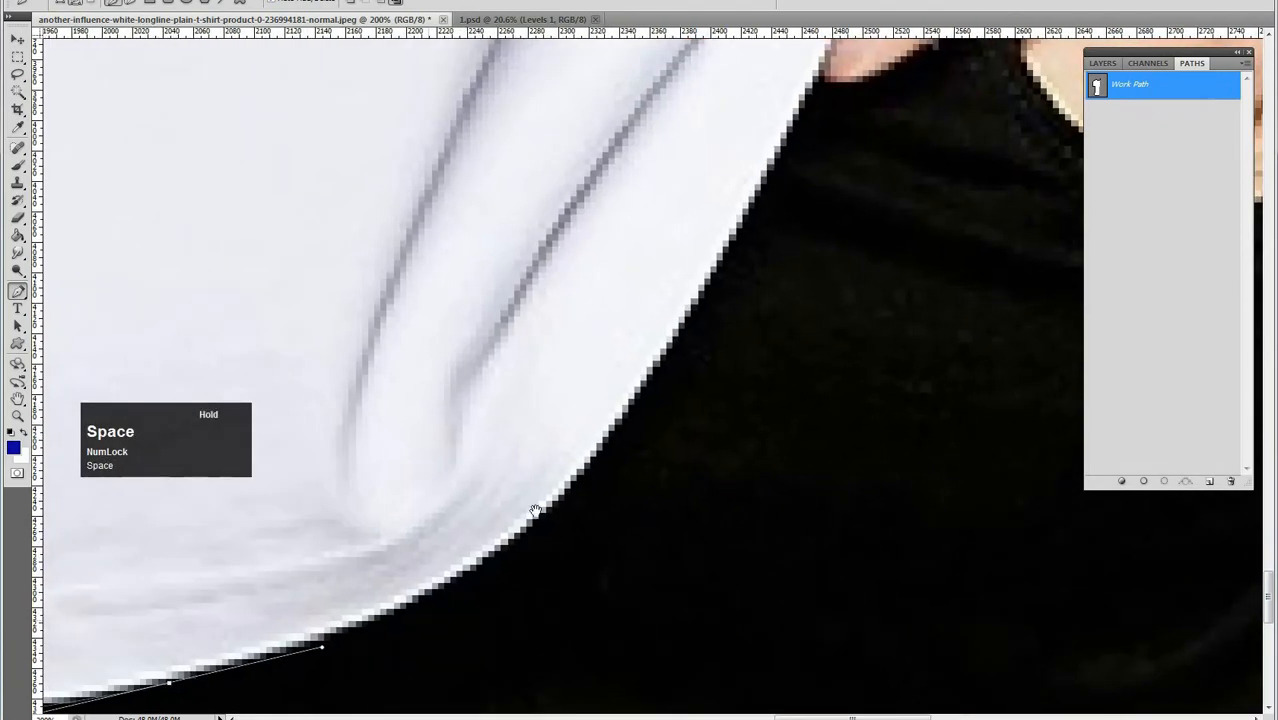
left_click_drag(637, 397, 774, 185)
left_click_drag(774, 185, 618, 541)
Bring the path up beside the thumb and add anchors around the small shirt fold above it
left_click_drag(698, 340, 712, 322)
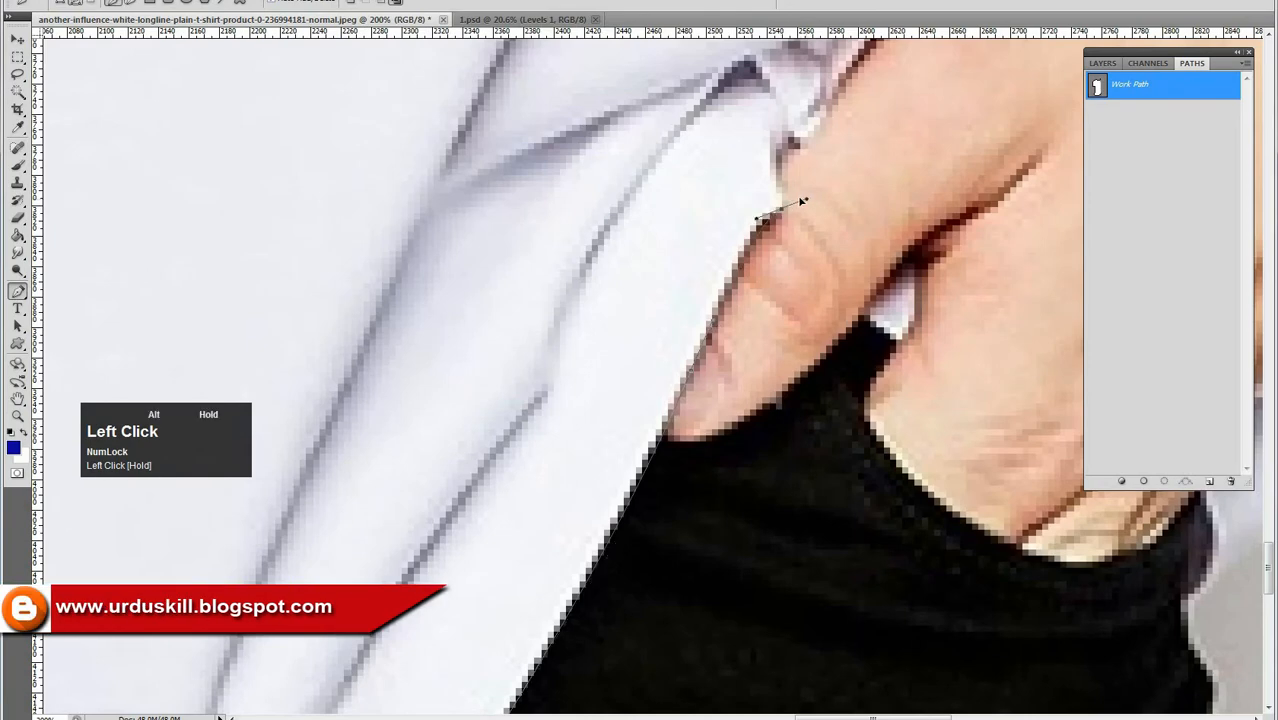
left_click_drag(795, 198, 796, 200)
left_click(779, 154)
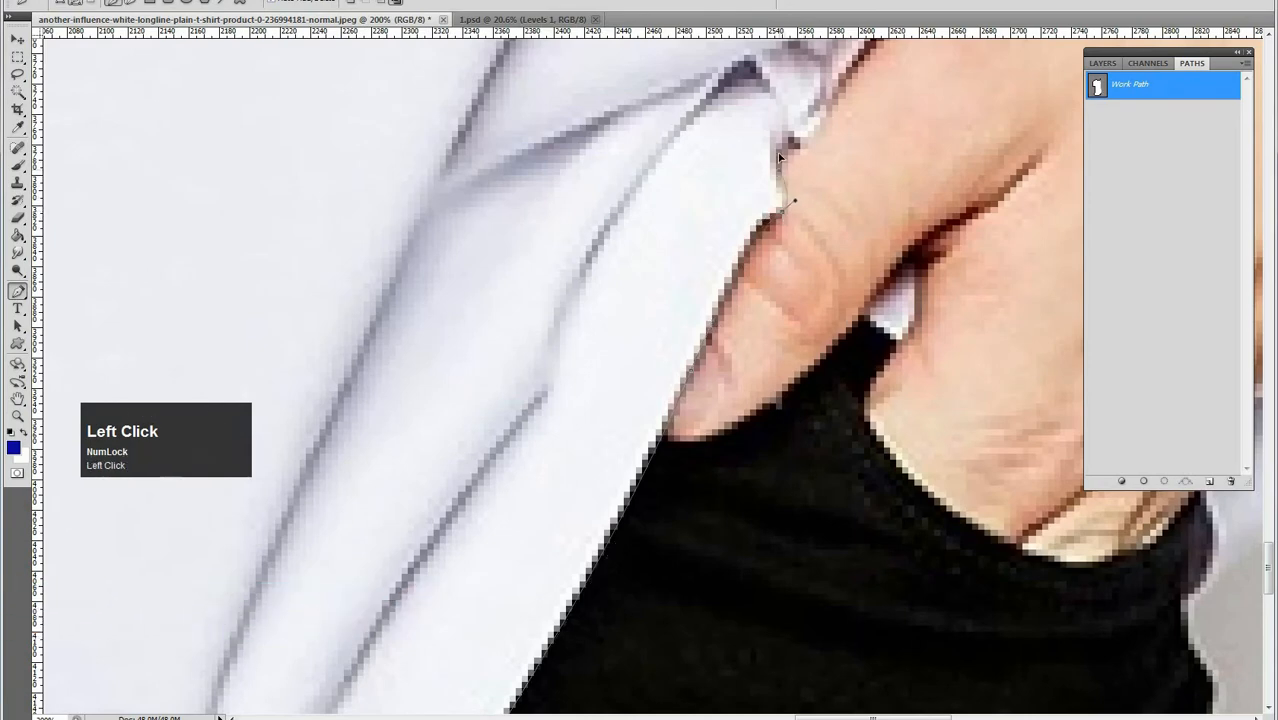
left_click_drag(832, 125, 708, 343)
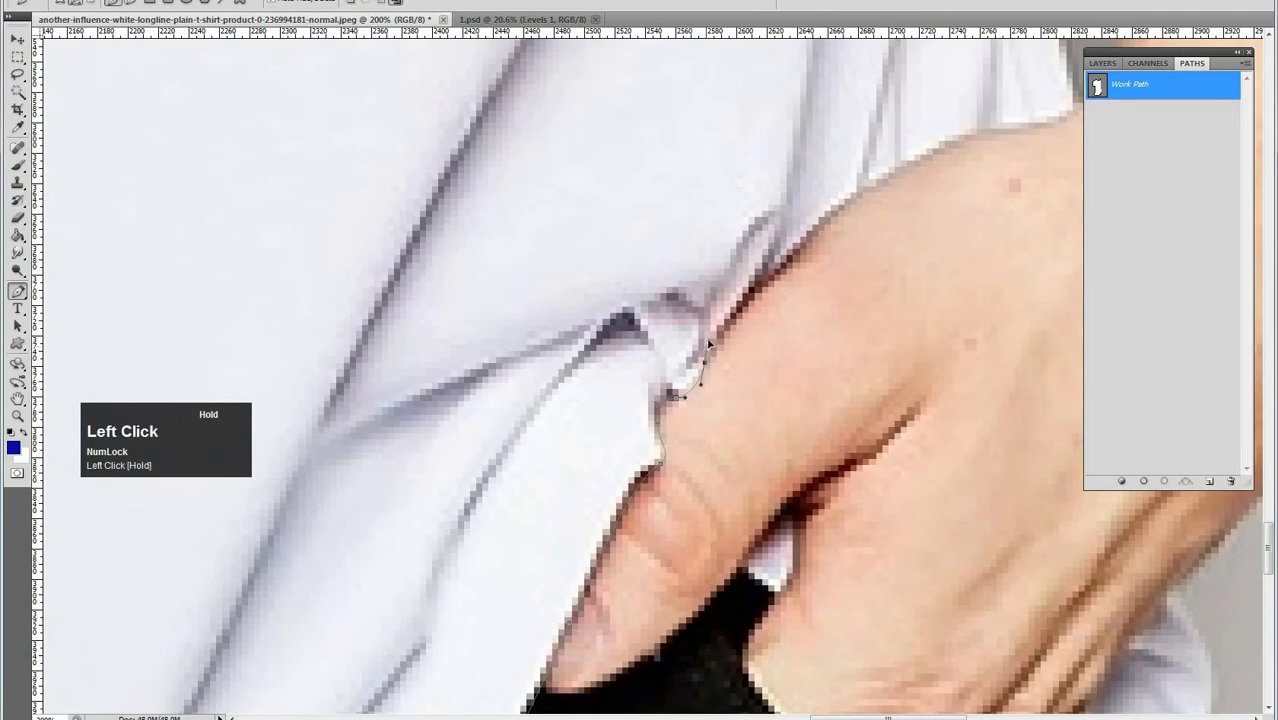
Trace the shirt edge along the back of the pocketed hand to the wrist and up its right side
left_click_drag(816, 240, 617, 347)
left_click_drag(739, 295, 797, 542)
left_click_drag(709, 225, 708, 174)
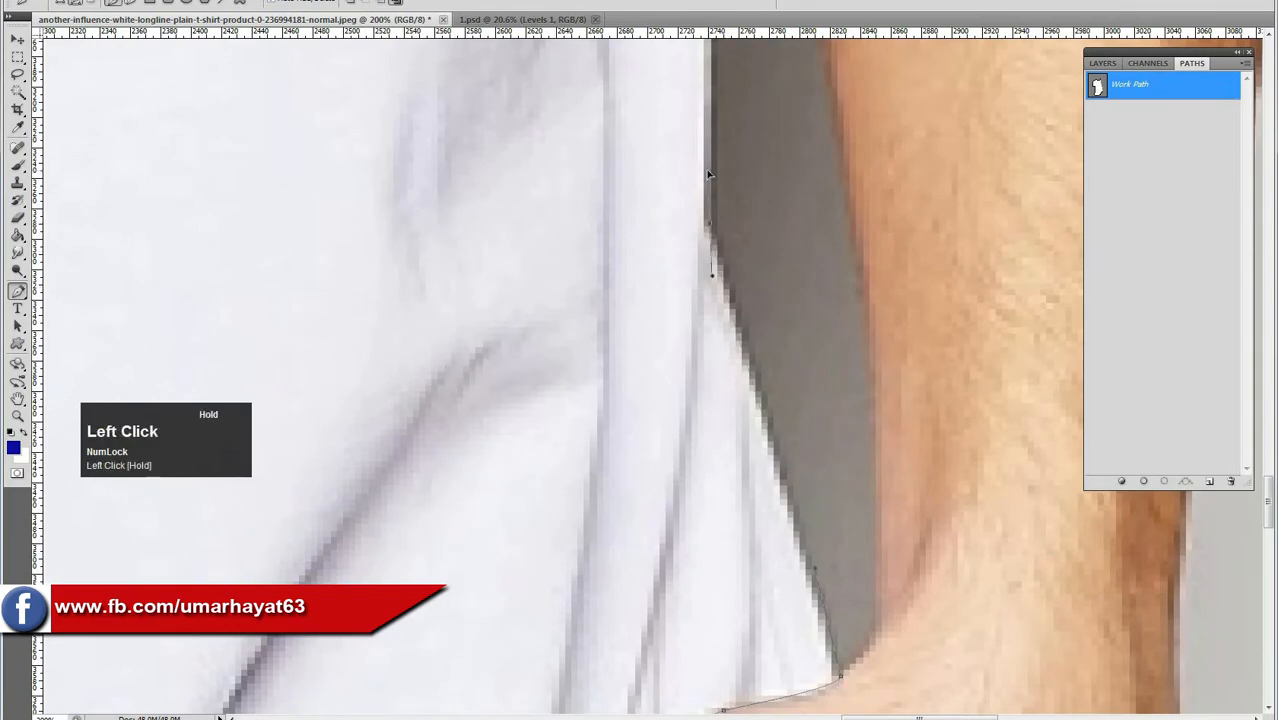
Extend the path up the shirt's right side edge along the gap beside the forearm
left_click_drag(716, 94, 709, 80)
left_click_drag(699, 226, 686, 525)
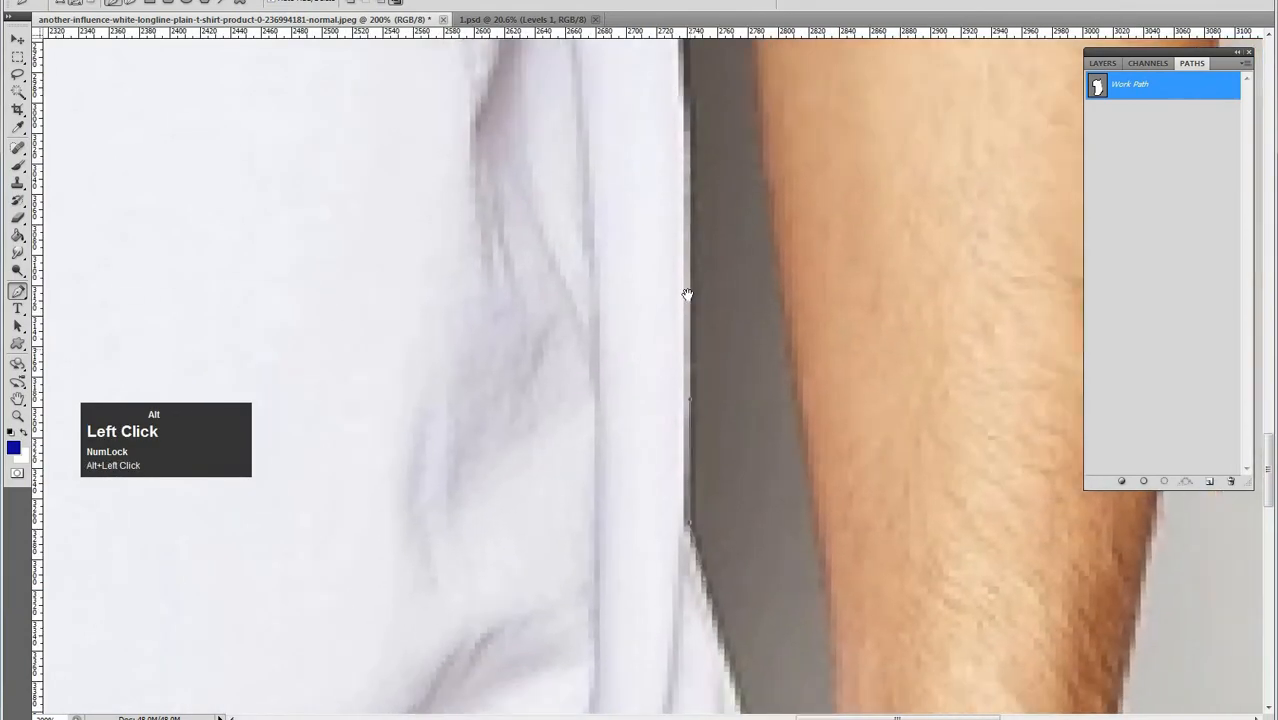
scroll(686, 295, "down", 1)
left_click_drag(671, 283, 666, 474)
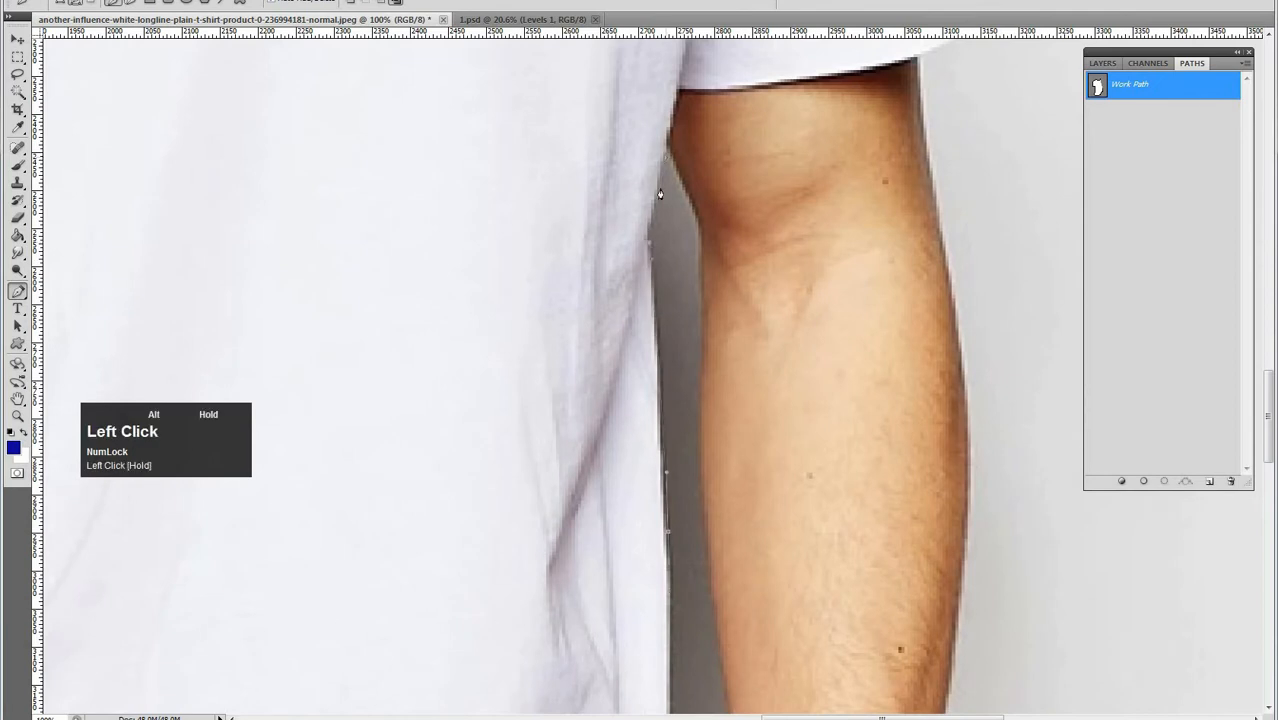
Add anchors up the shirt's edge past the right elbow to the inner corner of the right sleeve
left_click(684, 139, "ctrl")
left_click_drag(651, 145, 684, 239)
left_click(673, 89, "alt")
left_click(685, 230, "ctrl")
left_click(685, 228, "ctrl")
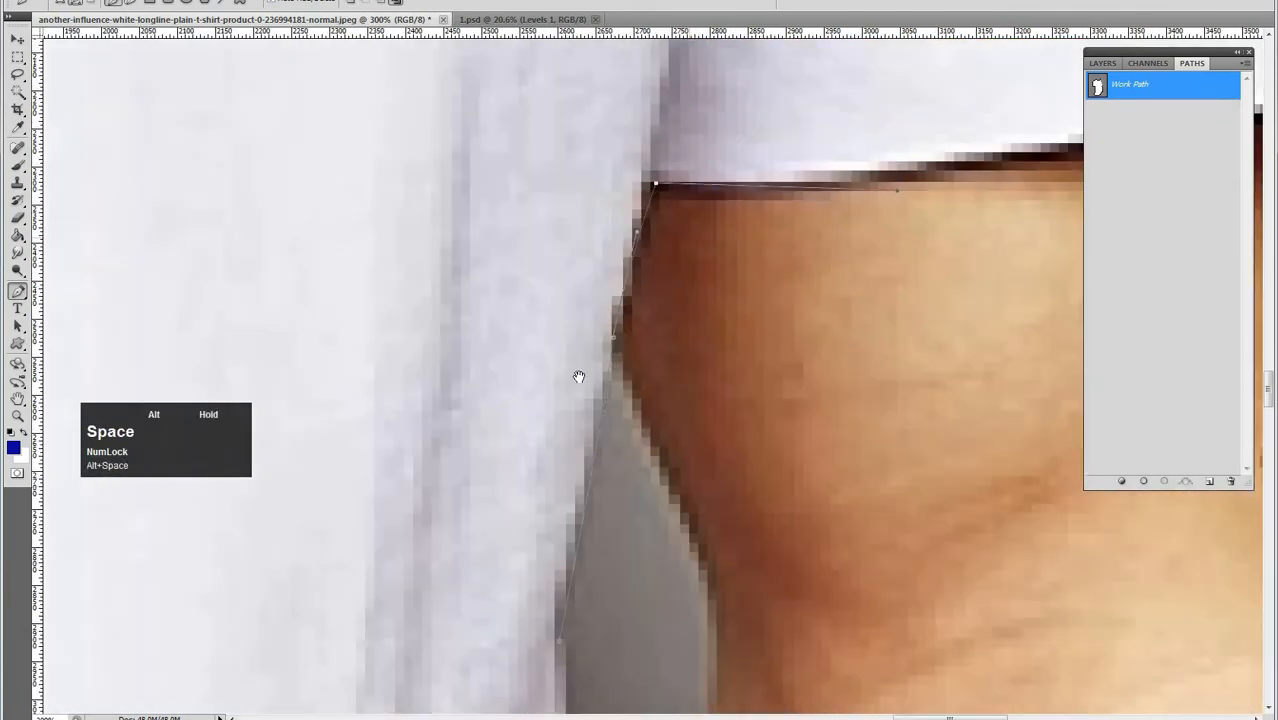
Curve the path along the right sleeve's hem above the arm to its outer end
left_click_drag(727, 293, 345, 524)
left_click(861, 339, "alt")
left_click_drag(1033, 250, 936, 309)
left_click_drag(875, 371, 1008, 319)
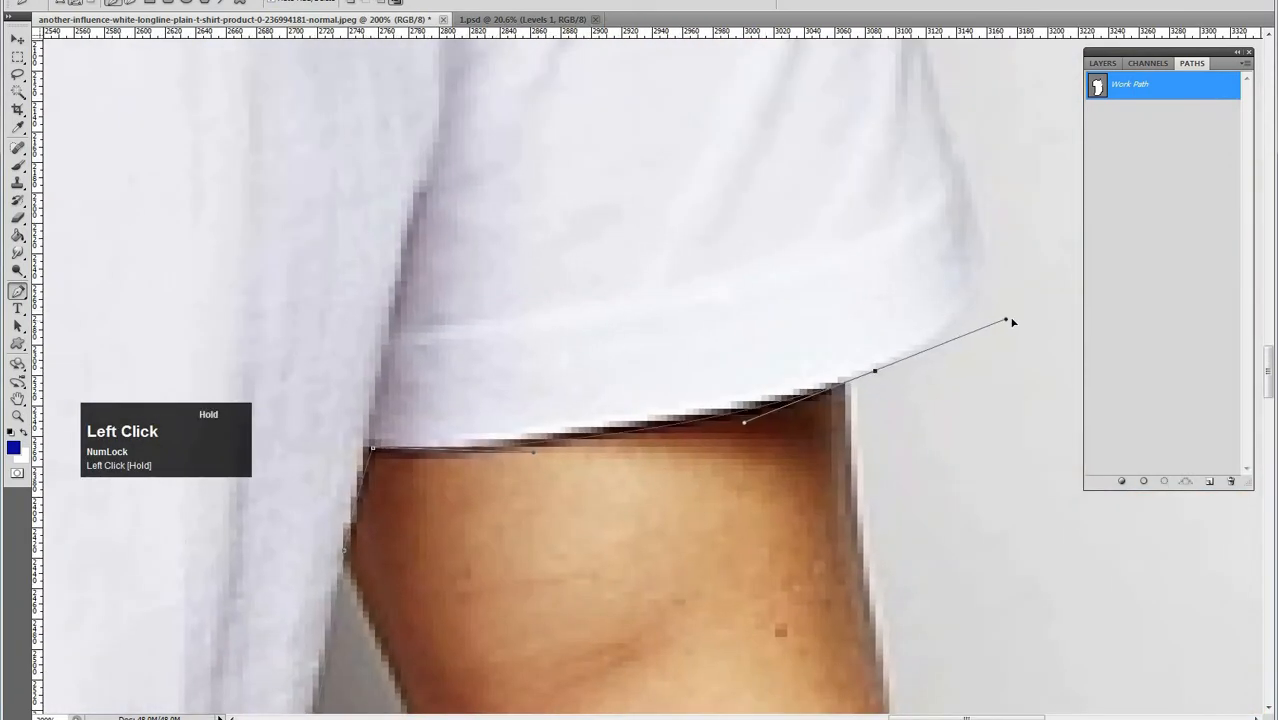
Round the right sleeve's outer hem corner and add a curved anchor up the sleeve's outer edge
left_click_drag(980, 236, 971, 185)
left_click_drag(930, 136, 773, 463)
left_click_drag(742, 271, 735, 201)
left_click_drag(718, 186, 719, 479)
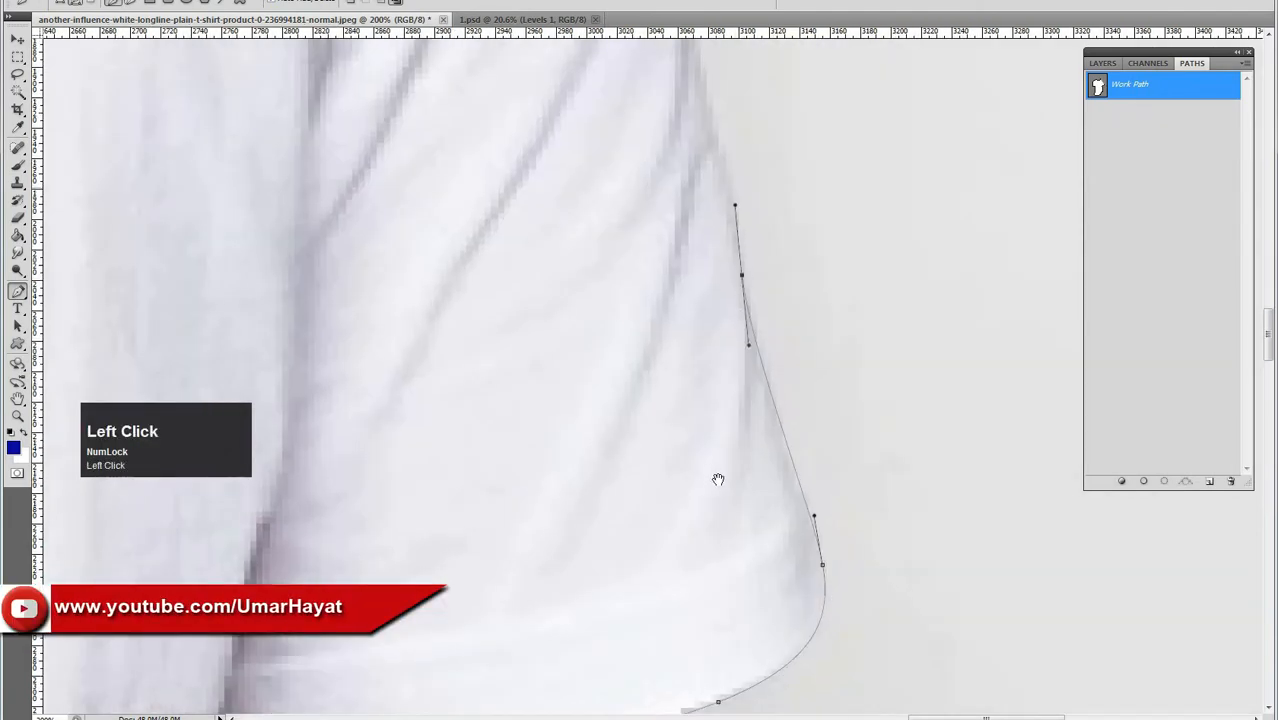
Continue the path up the right sleeve's outer edge with curved anchors past the shoulder seam
left_click_drag(698, 331, 676, 482)
left_click_drag(662, 289, 661, 236)
left_click_drag(639, 368, 639, 587)
left_click_drag(611, 221, 600, 190)
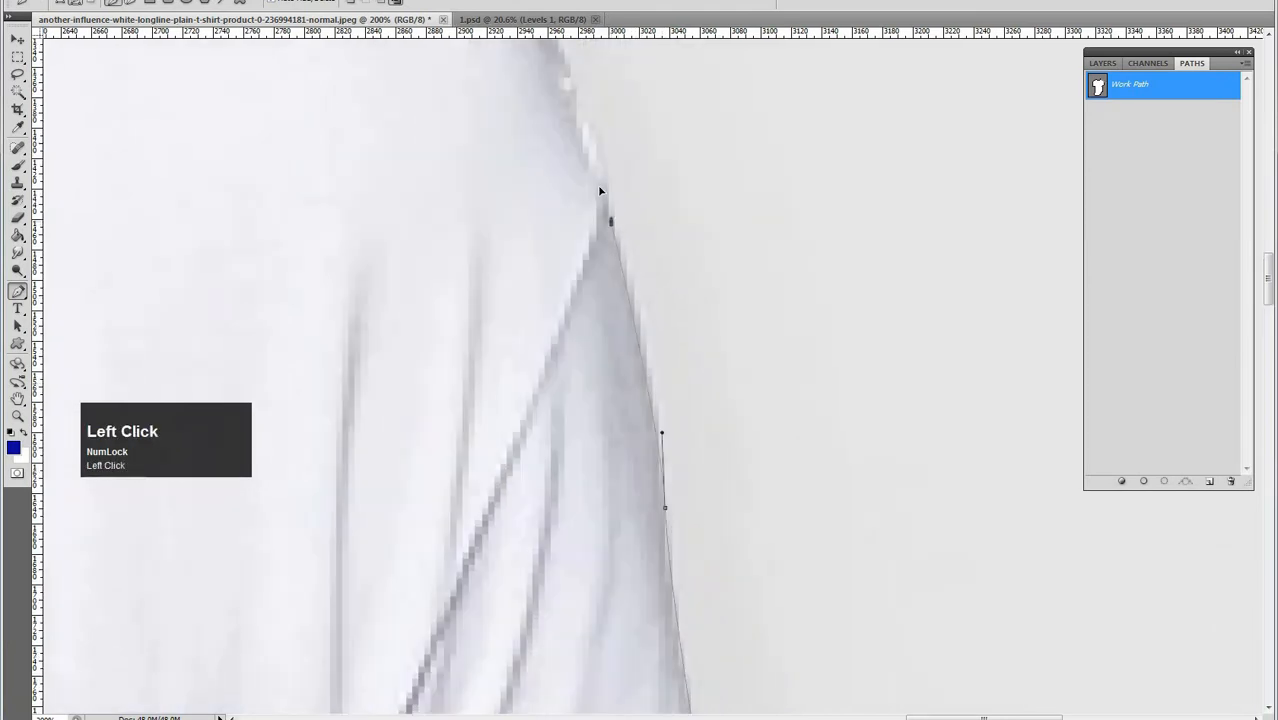
left_click_drag(590, 138, 594, 126)
Curve the path over the rounded right shoulder and along the shoulder slope with long curved segments
left_click_drag(640, 436, 702, 719)
left_click_drag(623, 382, 604, 319)
left_click_drag(452, 321, 767, 568)
left_click_drag(659, 420, 465, 354)
Carry the path along the upper right shoulder, around the collar tip, and close it at the starting anchor
left_click_drag(280, 152, 714, 402)
left_click_drag(622, 473, 536, 445)
left_click_drag(439, 417, 513, 433)
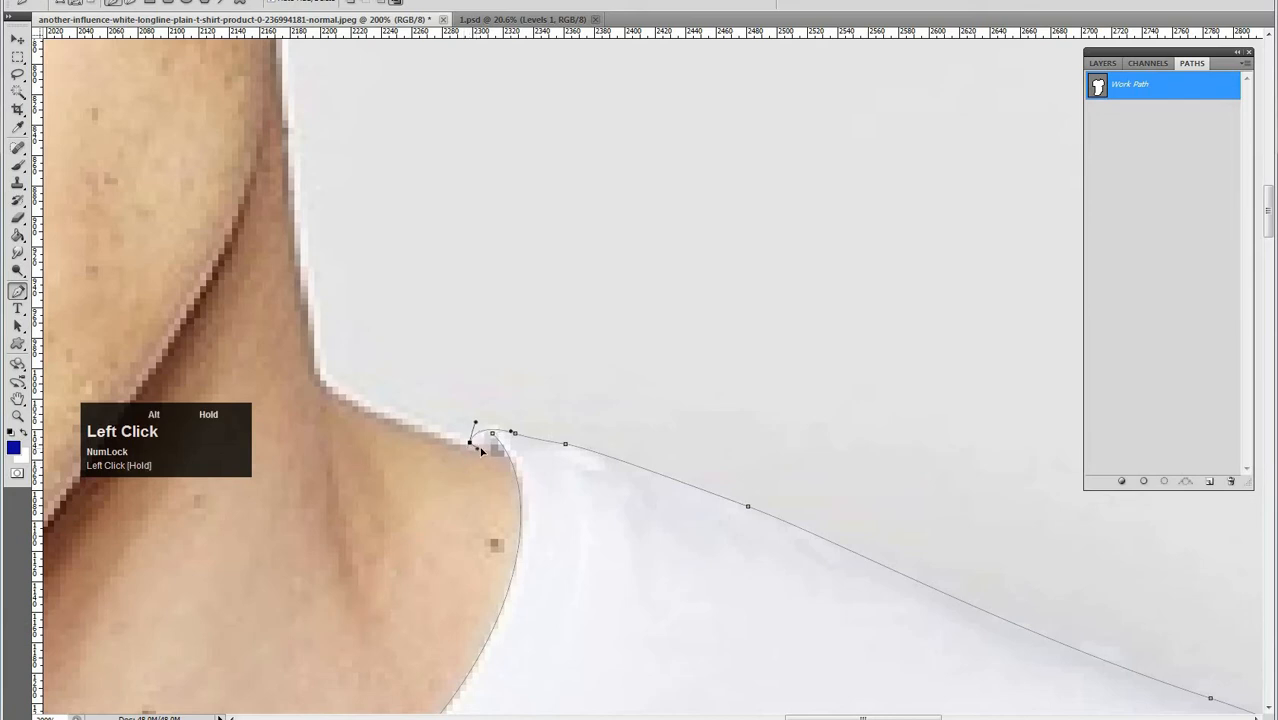
left_click(473, 405, "ctrl")
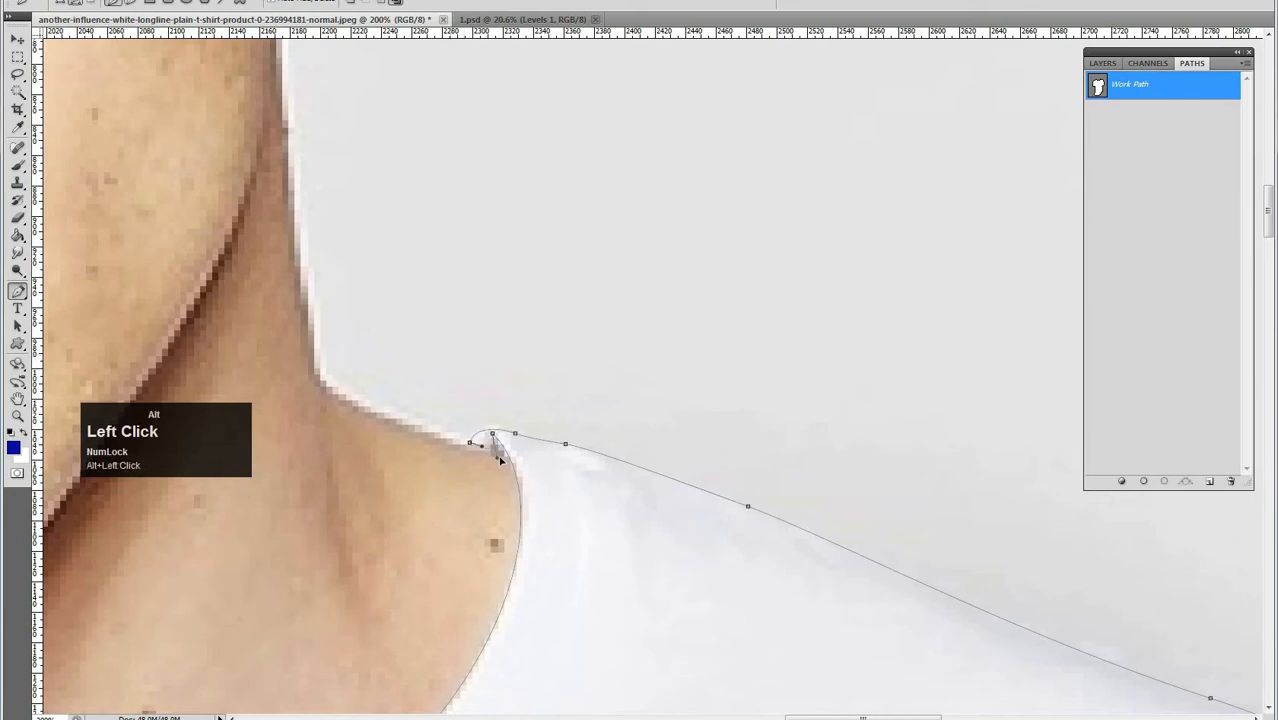
Save the temporary work path as a permanent path, keeping the default name
left_click(565, 457, "alt")
left_click(565, 457, "alt")
left_click(565, 457, "alt")
left_click(565, 457, "alt")
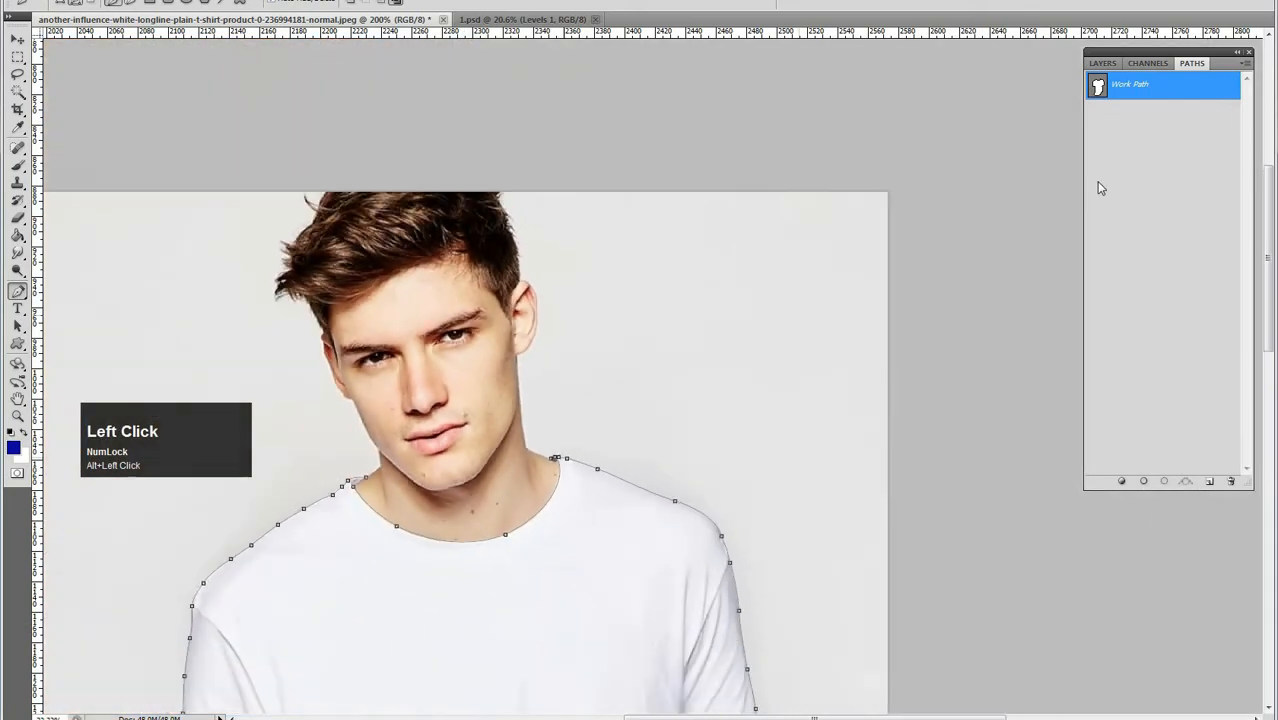
left_click(1100, 175)
double_click(1150, 92)
key("Return")
Outline the small white shirt patch visible between the thumb and fingers with a closed curved Pen subpath
left_click_drag(773, 508, 723, 343)
left_click_drag(693, 519, 674, 308)
left_click_drag(678, 420, 638, 520)
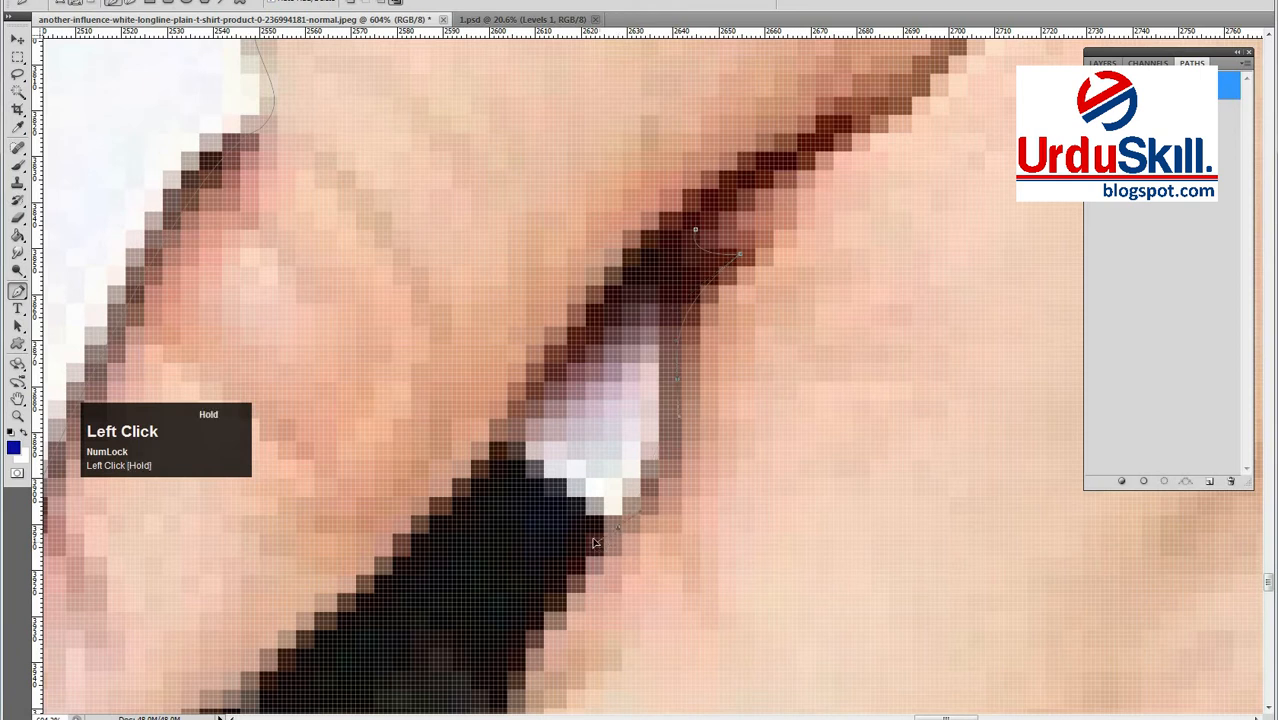
left_click_drag(508, 437, 558, 368)
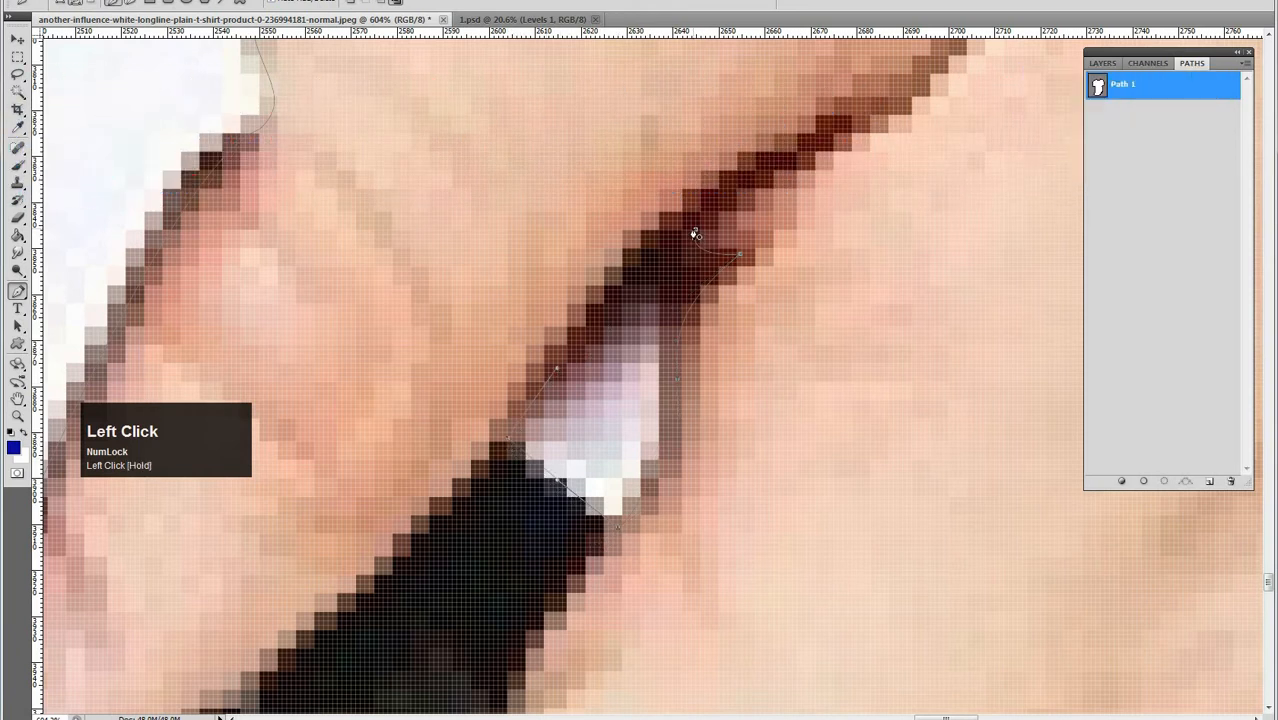
left_click_drag(717, 225, 757, 219)
Outline the white shirt patch behind the wrist at the pocket with a closed Pen subpath of curved anchors
left_click(670, 312, "alt")
left_click(700, 350, "alt")
left_click(753, 411, "alt")
left_click_drag(732, 400, 522, 146)
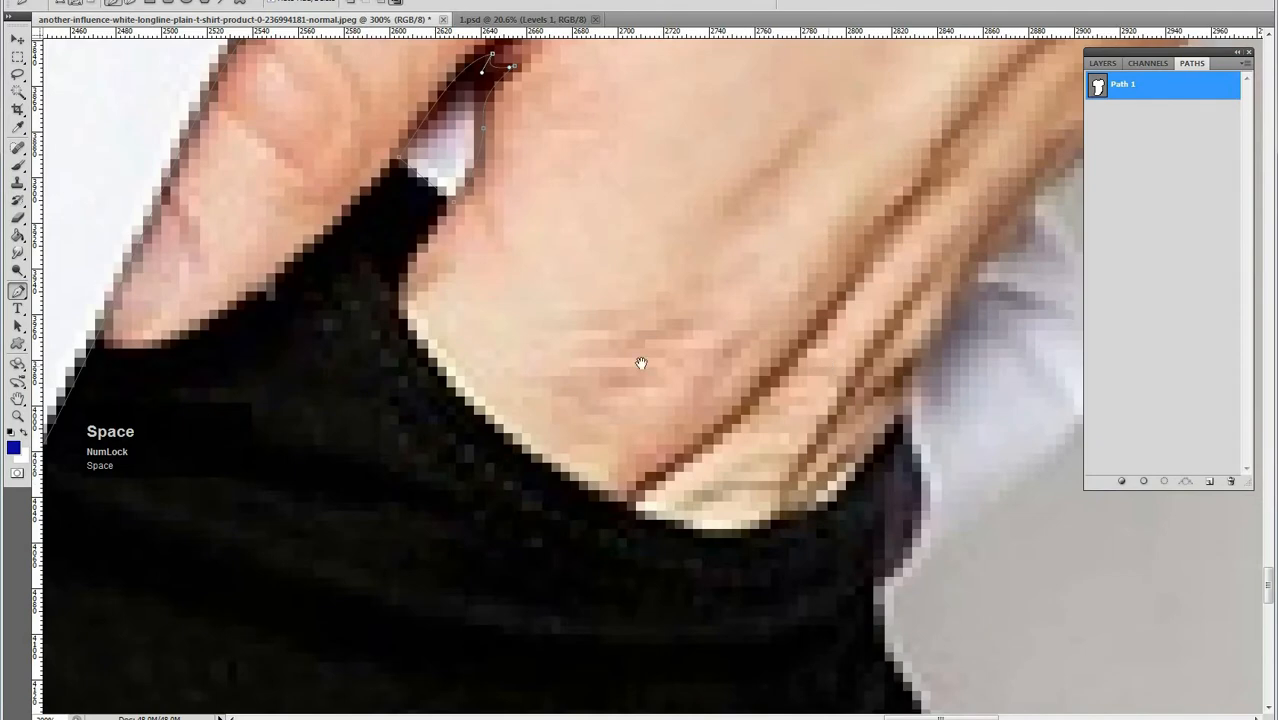
left_click_drag(641, 363, 513, 334)
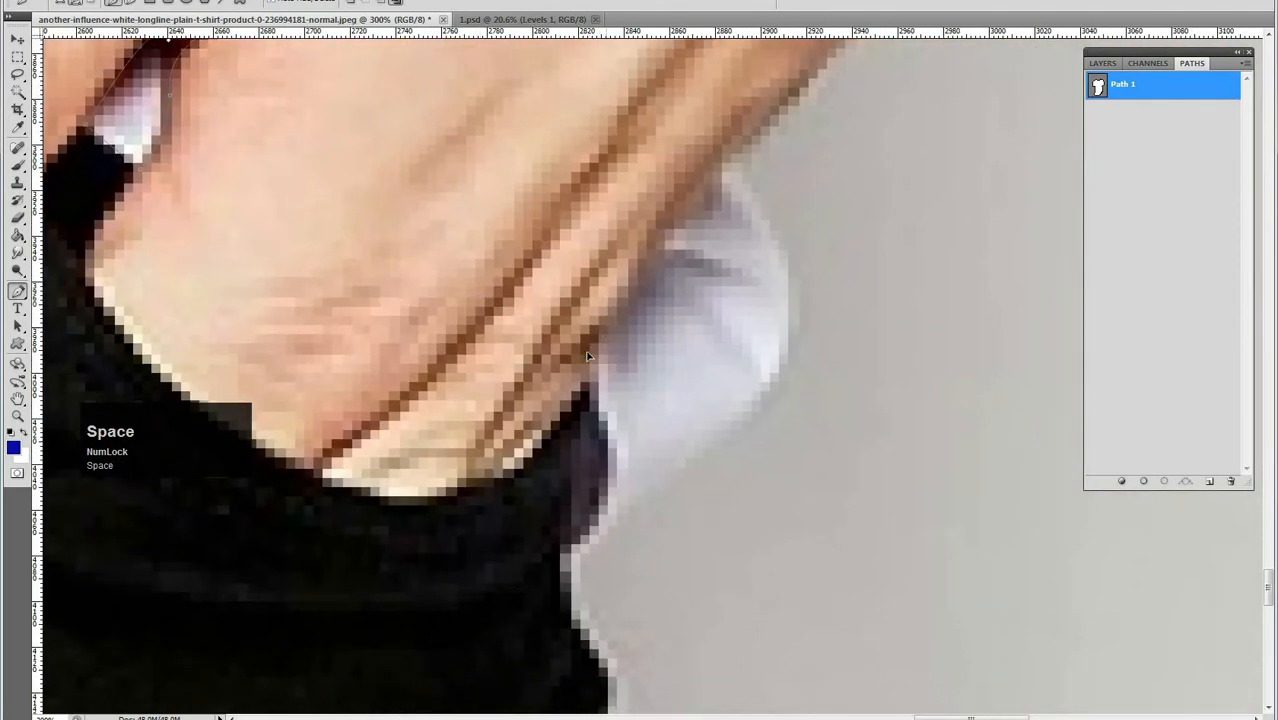
left_click_drag(588, 355, 600, 407)
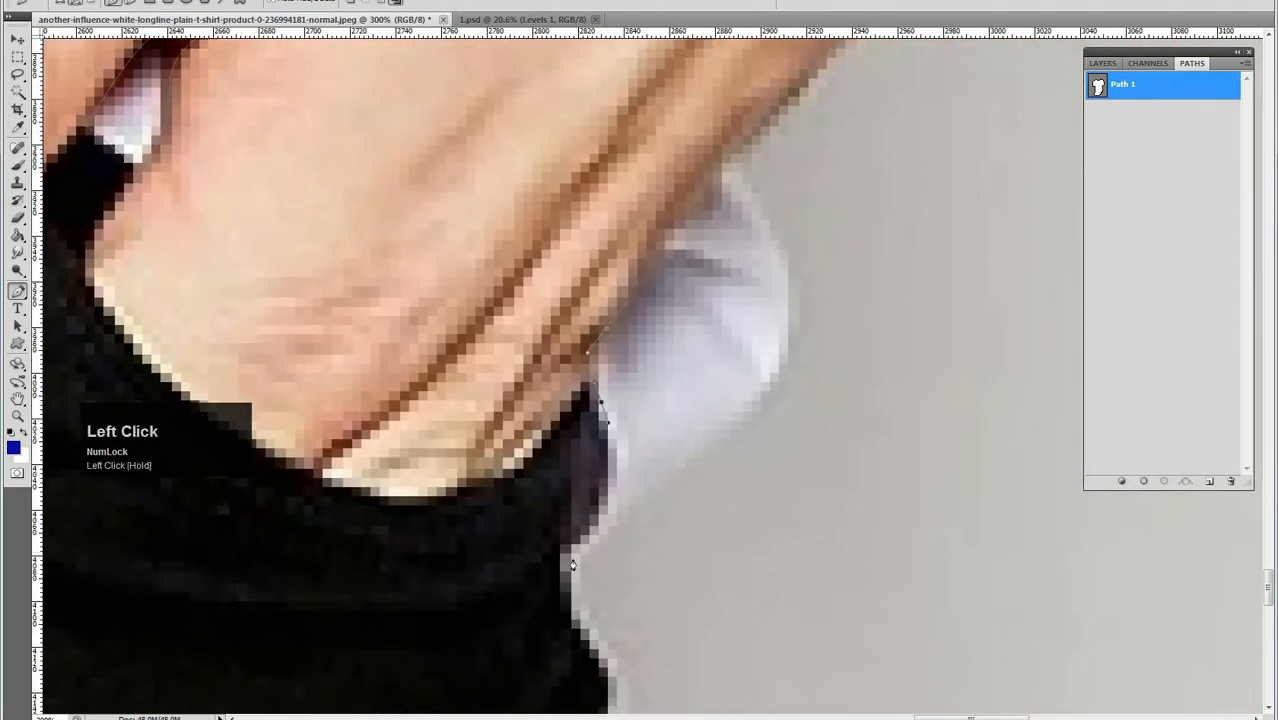
left_click_drag(560, 560, 622, 533)
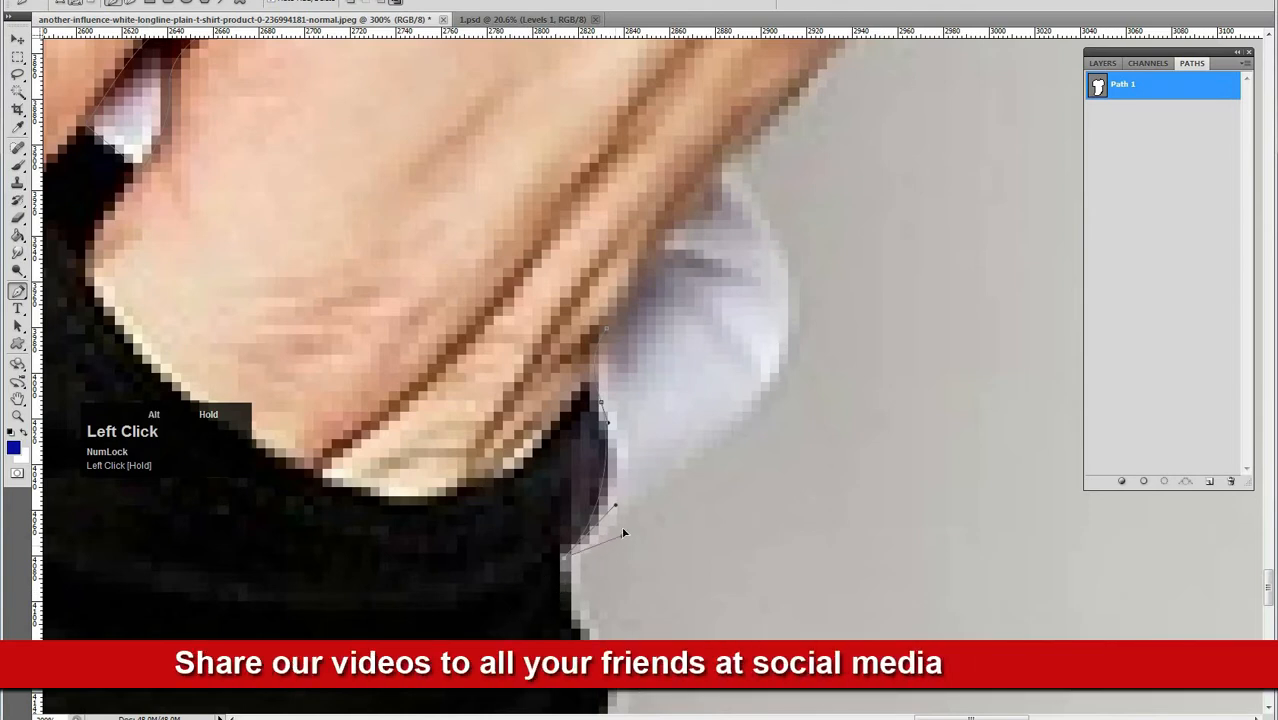
left_click_drag(801, 320, 733, 403)
mouse_move(701, 281)
left_mouse_down()
mouse_move(662, 228)
mouse_move(678, 286)
left_mouse_up()
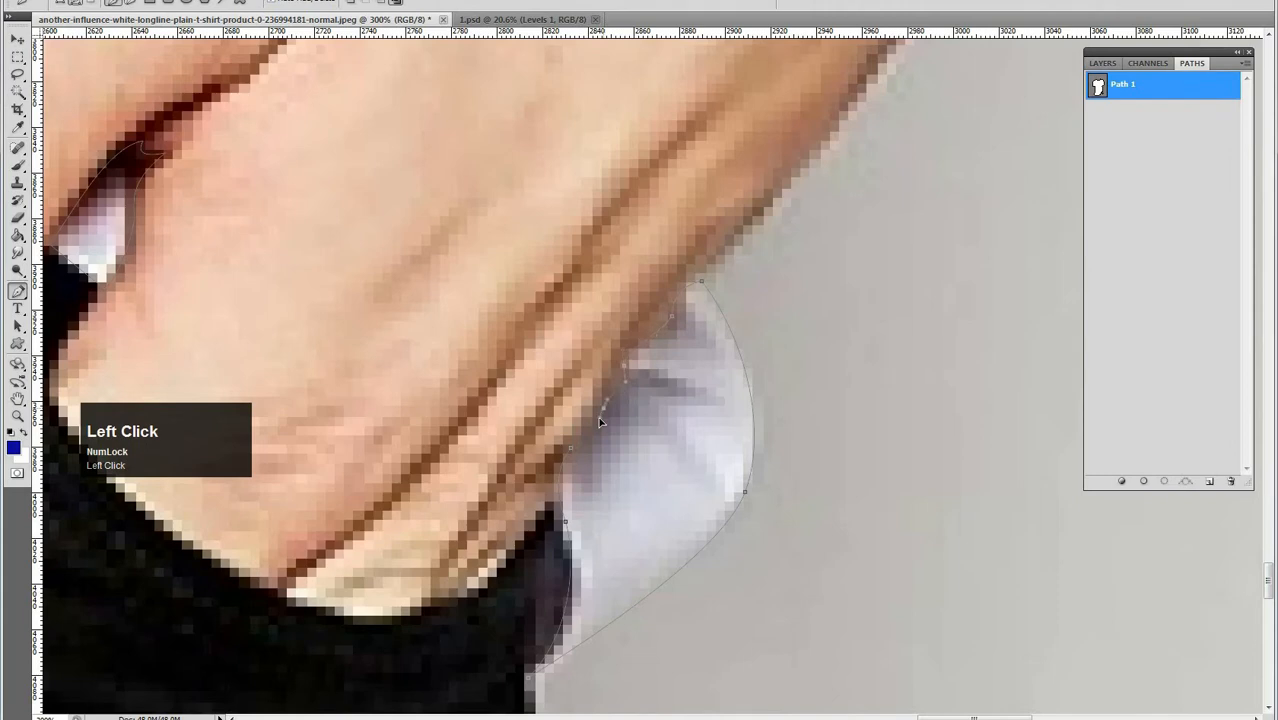
right_click(686, 433)
left_click(718, 441)
left_click_drag(724, 439, 713, 442)
left_click(713, 442, "alt")
Deselect Path 1 and load its outline as a selection around the T-shirt
left_click(1178, 180)
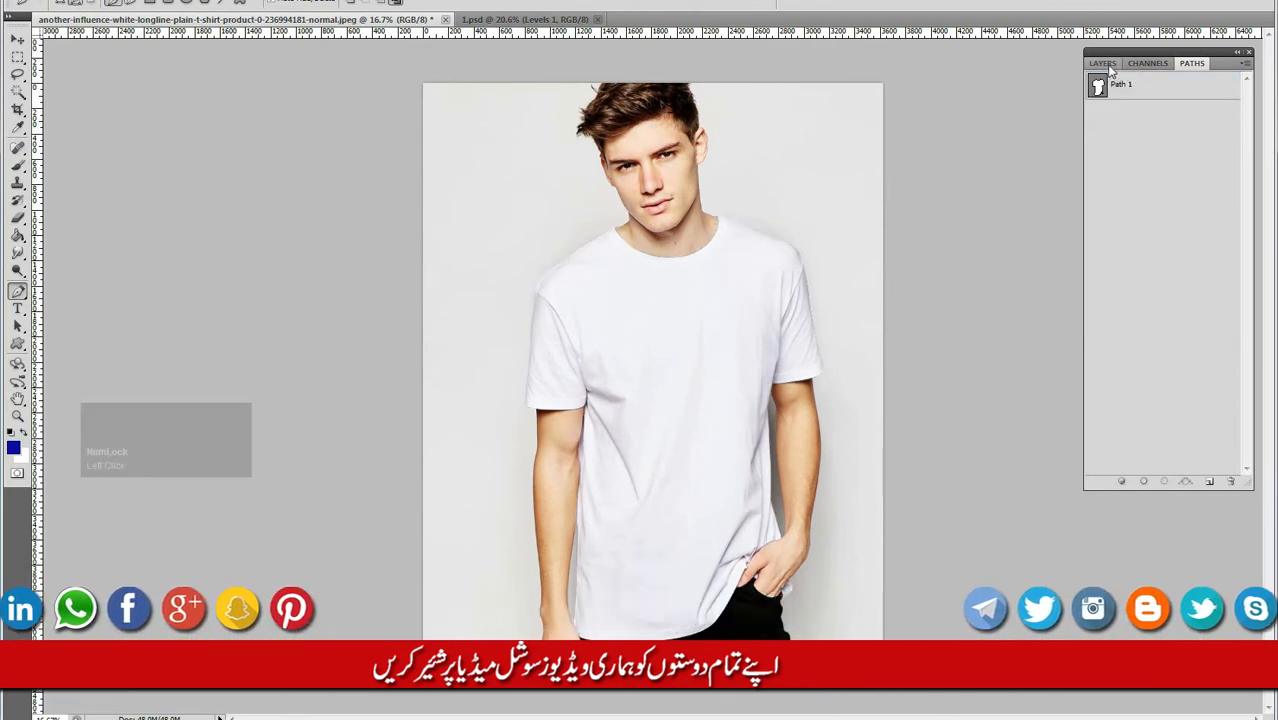
left_click(1097, 88, "ctrl")
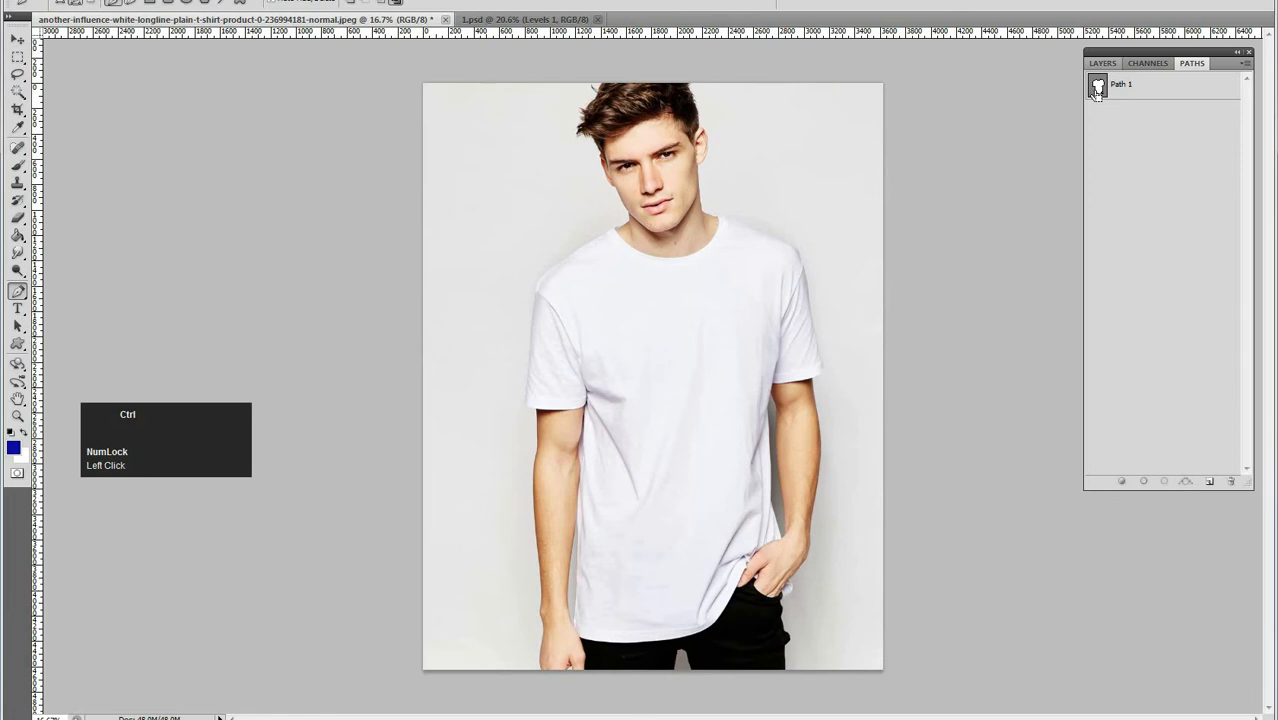
left_click(1097, 88, "ctrl")
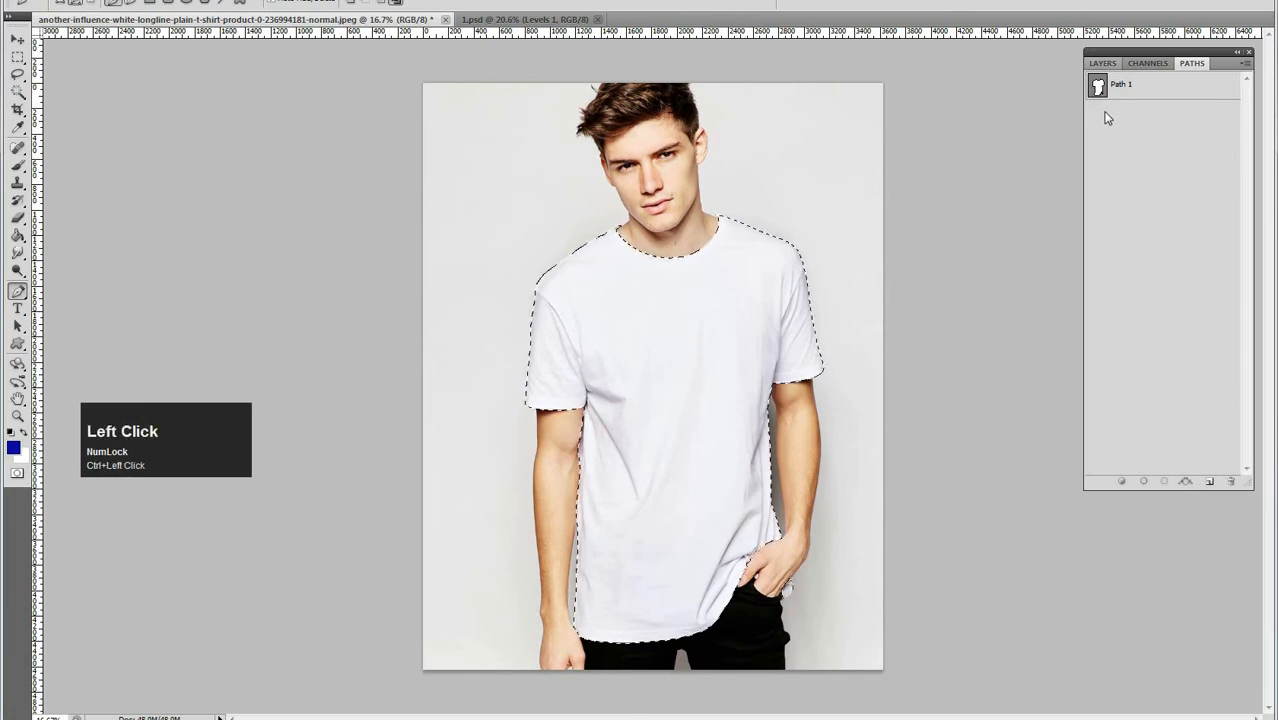
key("space")
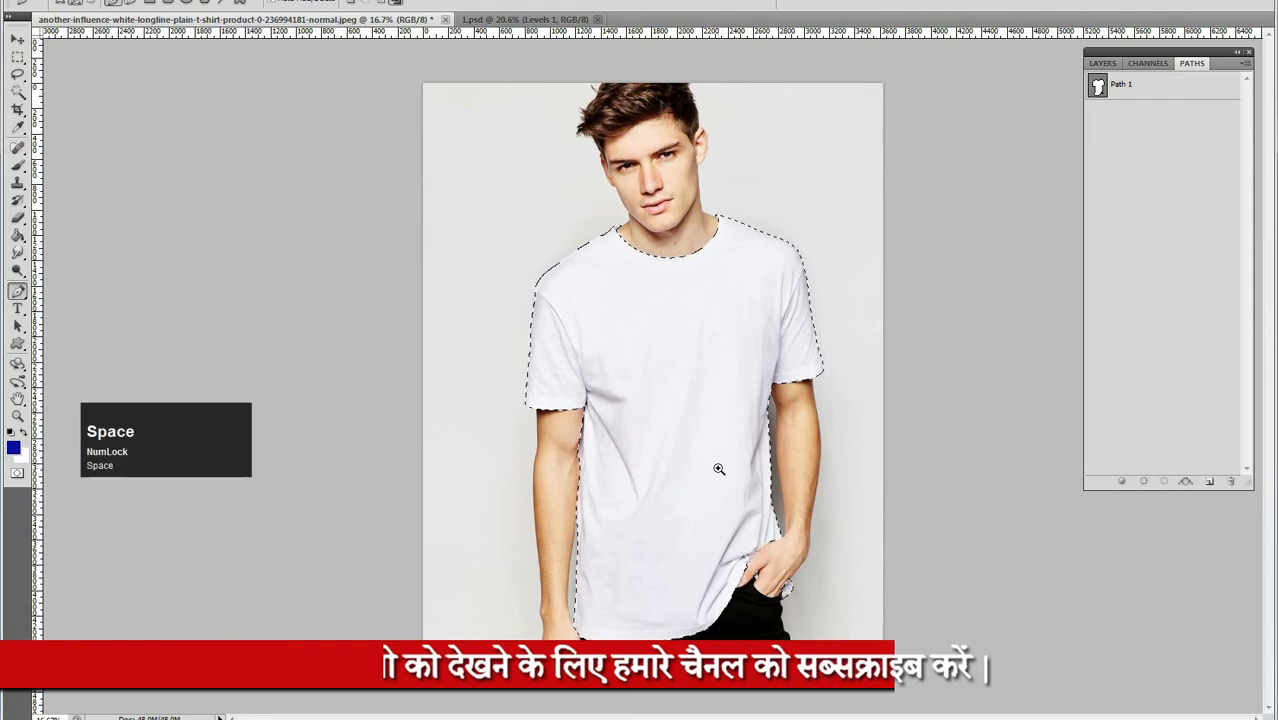
left_click(718, 469, "ctrl")
left_click_drag(541, 217, 491, 217)
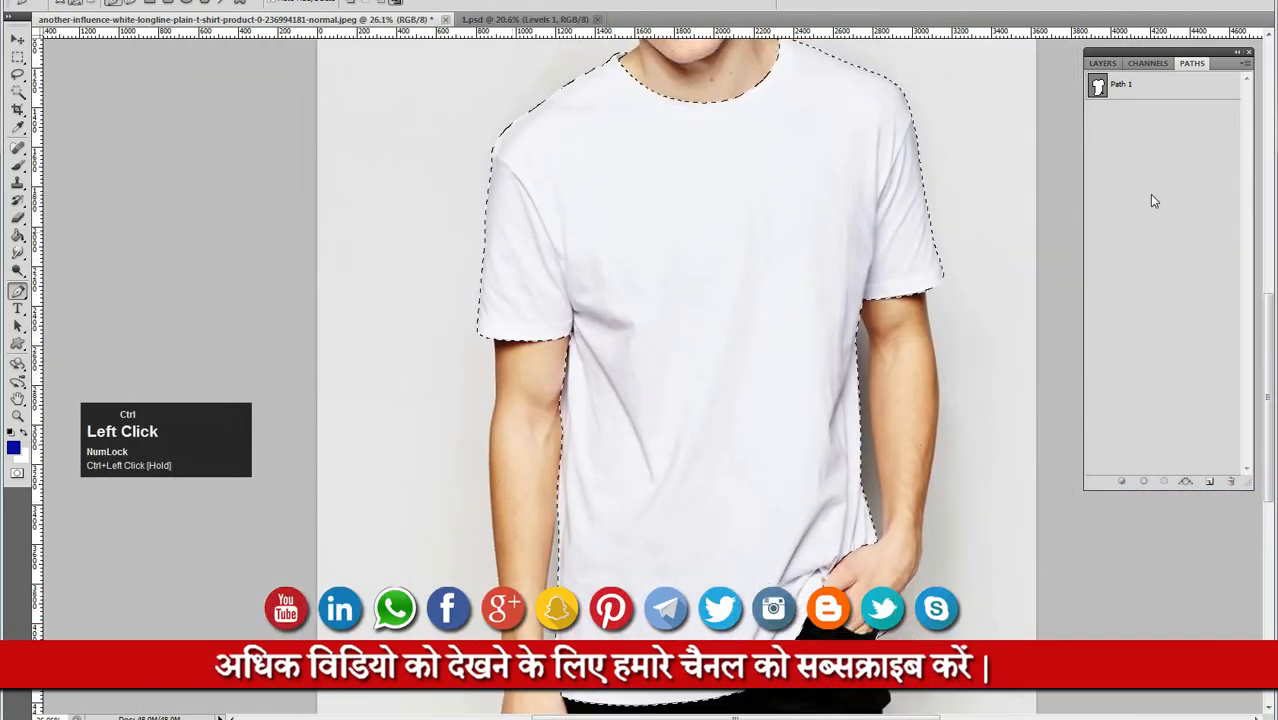
Create a new layer group above the Background and add a mask to it from the T-shirt selection
left_click(1102, 63)
key("space")
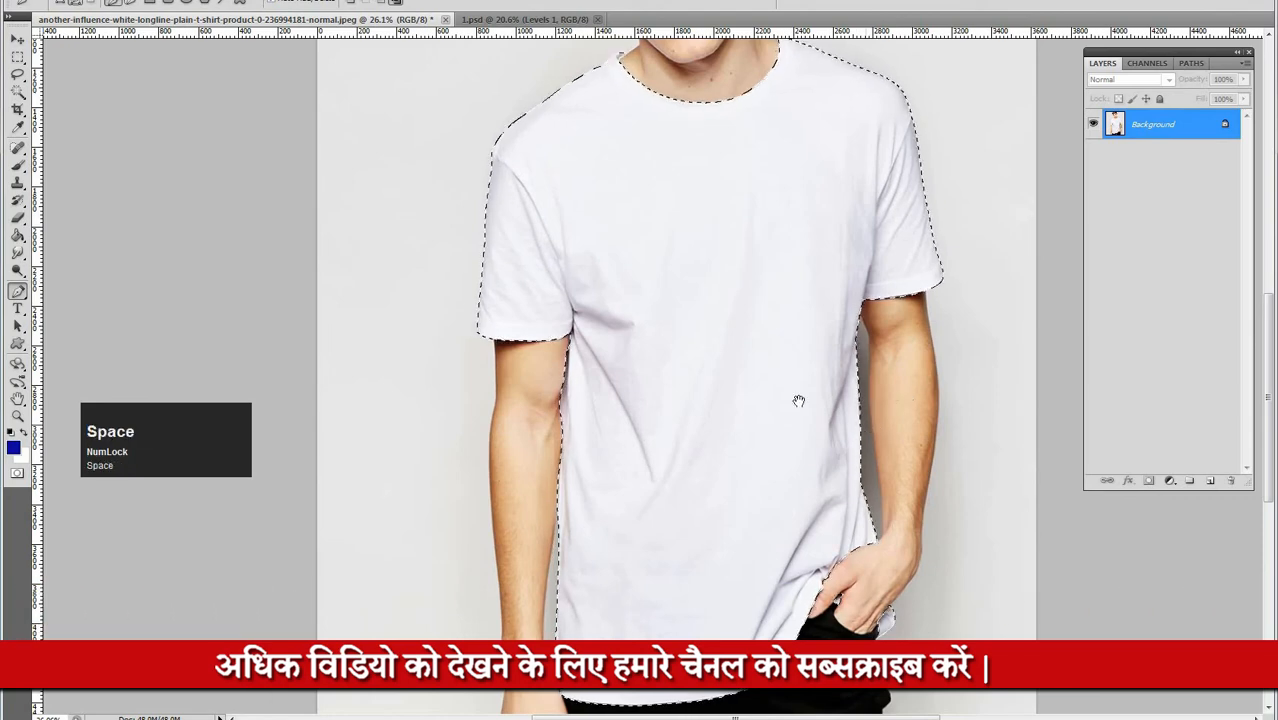
left_click_drag(799, 401, 744, 381)
key("ctrl+4")
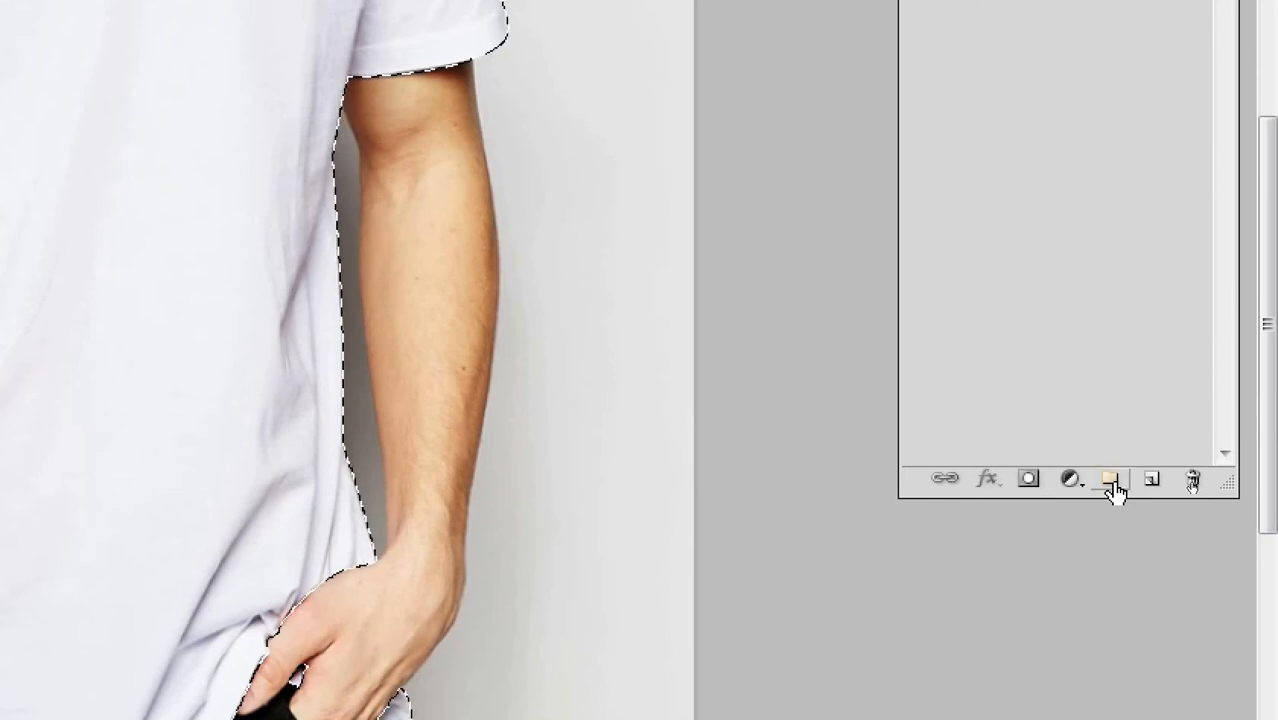
left_click(1111, 482)
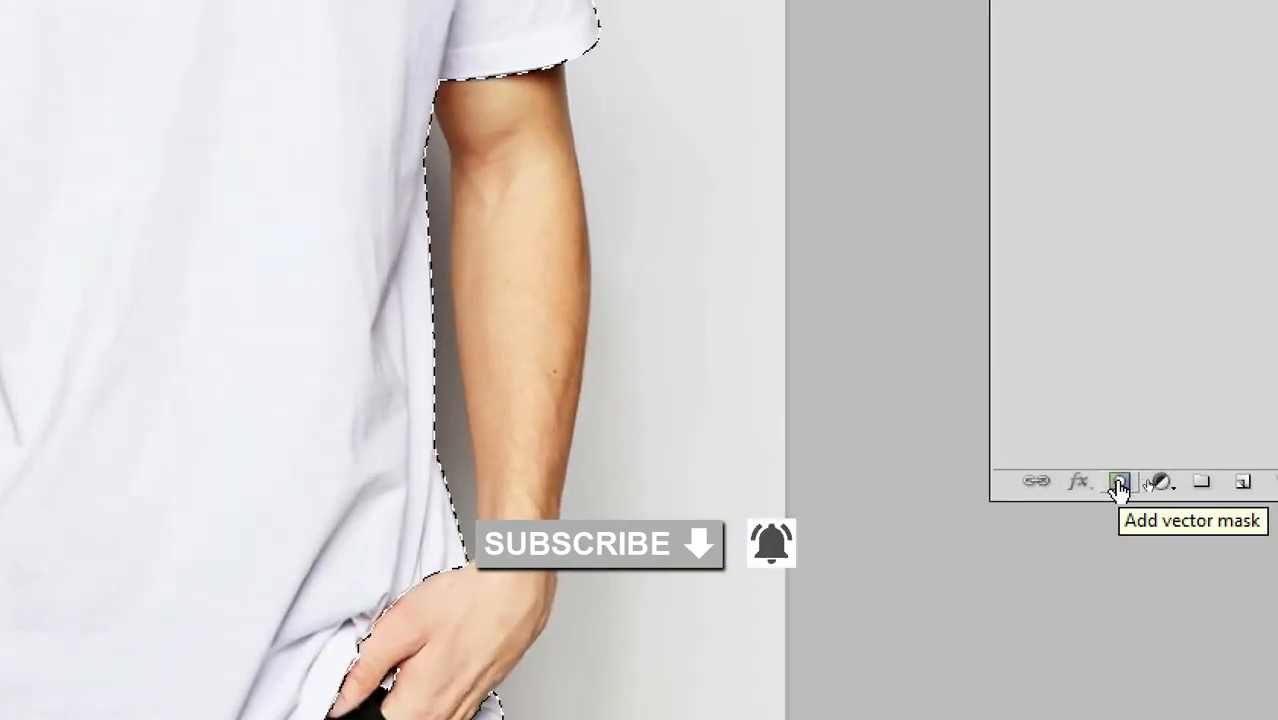
left_click(1118, 483)
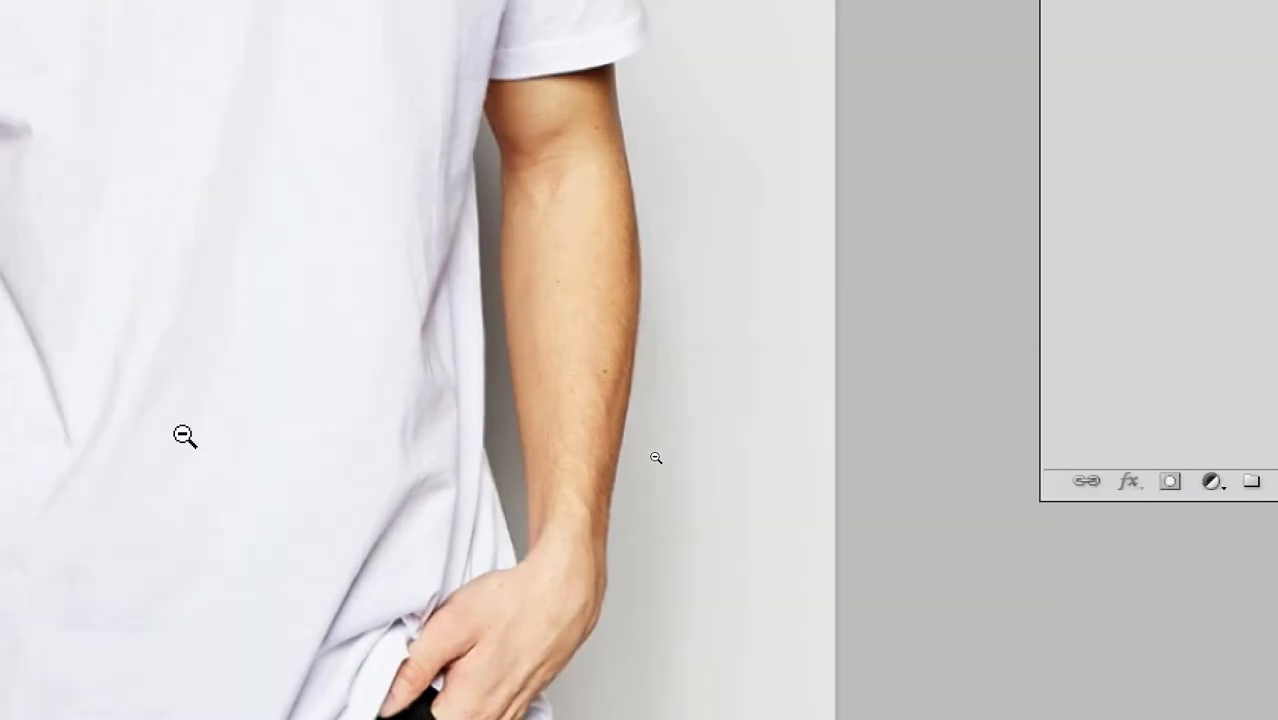
Display the group's mask on its own to check the T-shirt silhouette, and return to the normal image view
left_click(184, 436, "alt")
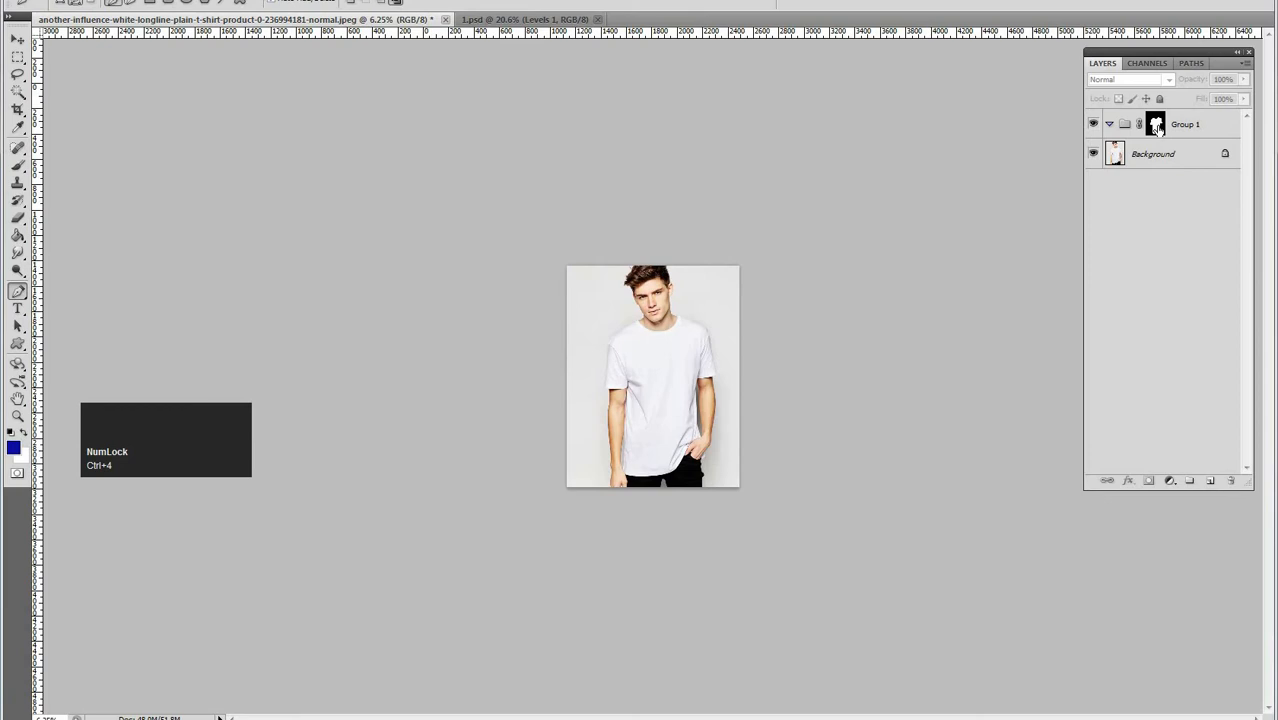
left_click(1157, 127, "alt")
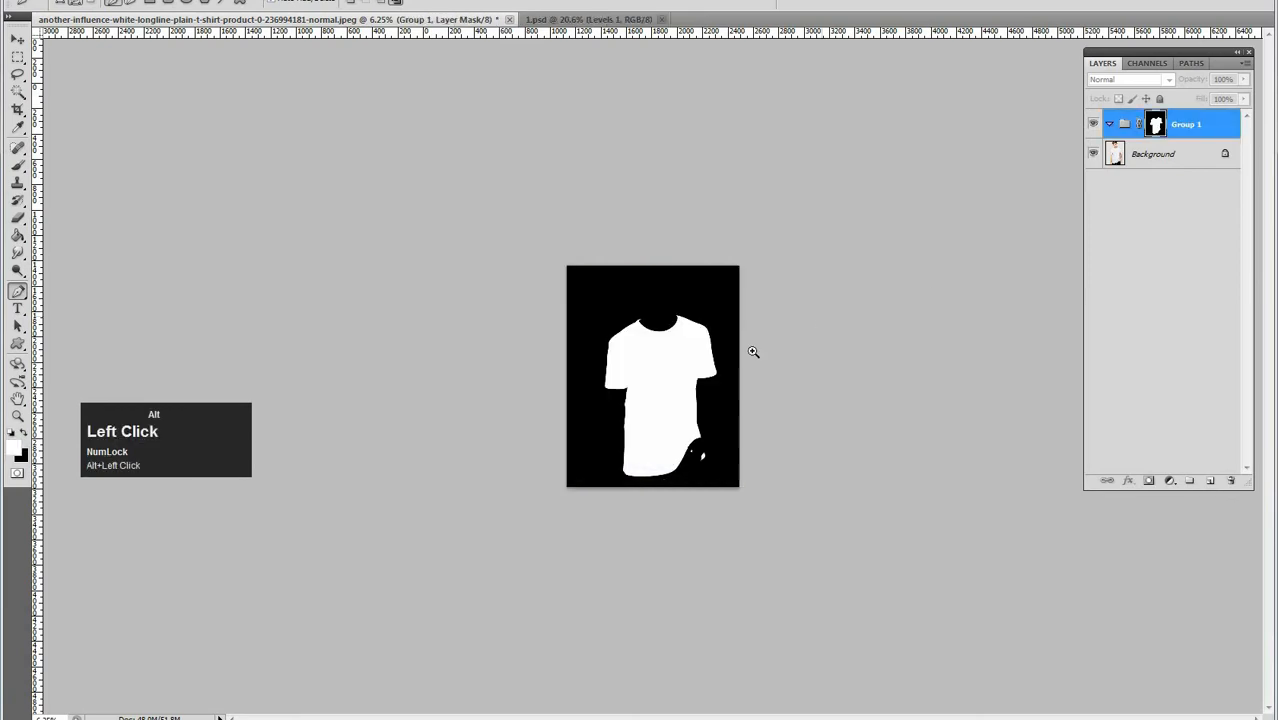
left_click(713, 366, "ctrl")
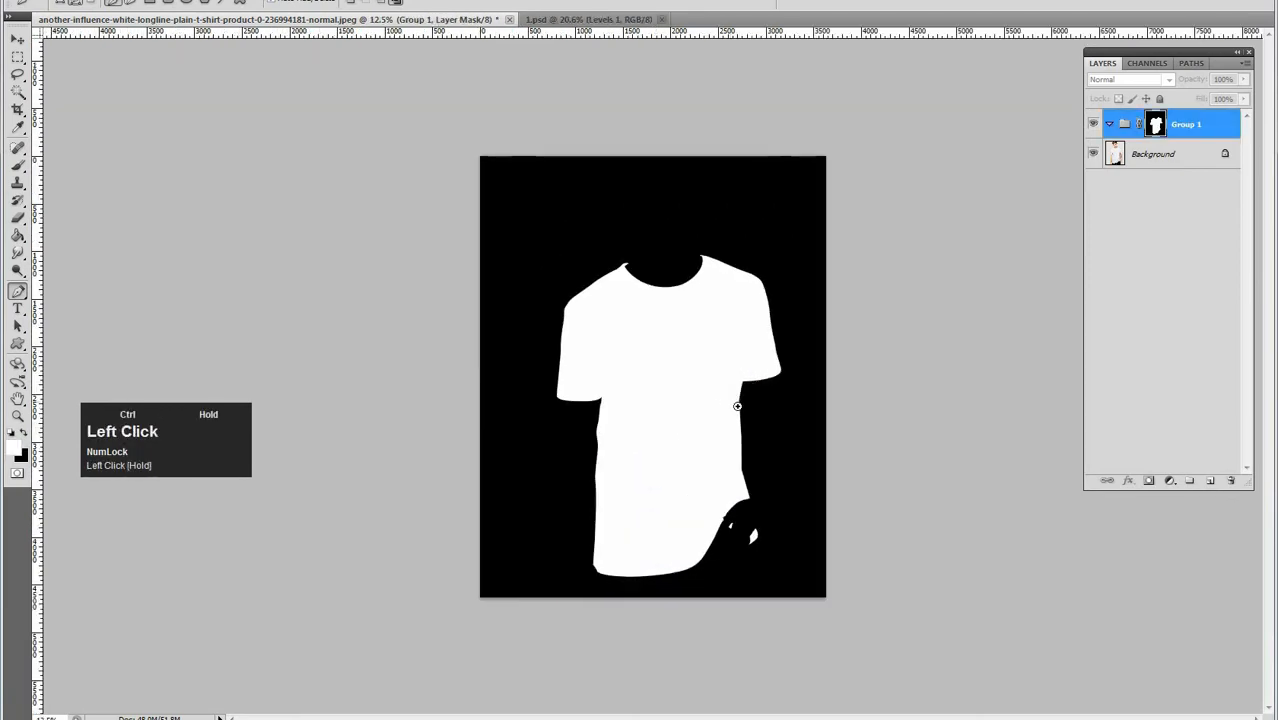
left_click(737, 406, "ctrl")
left_click_drag(705, 366, 1075, 171)
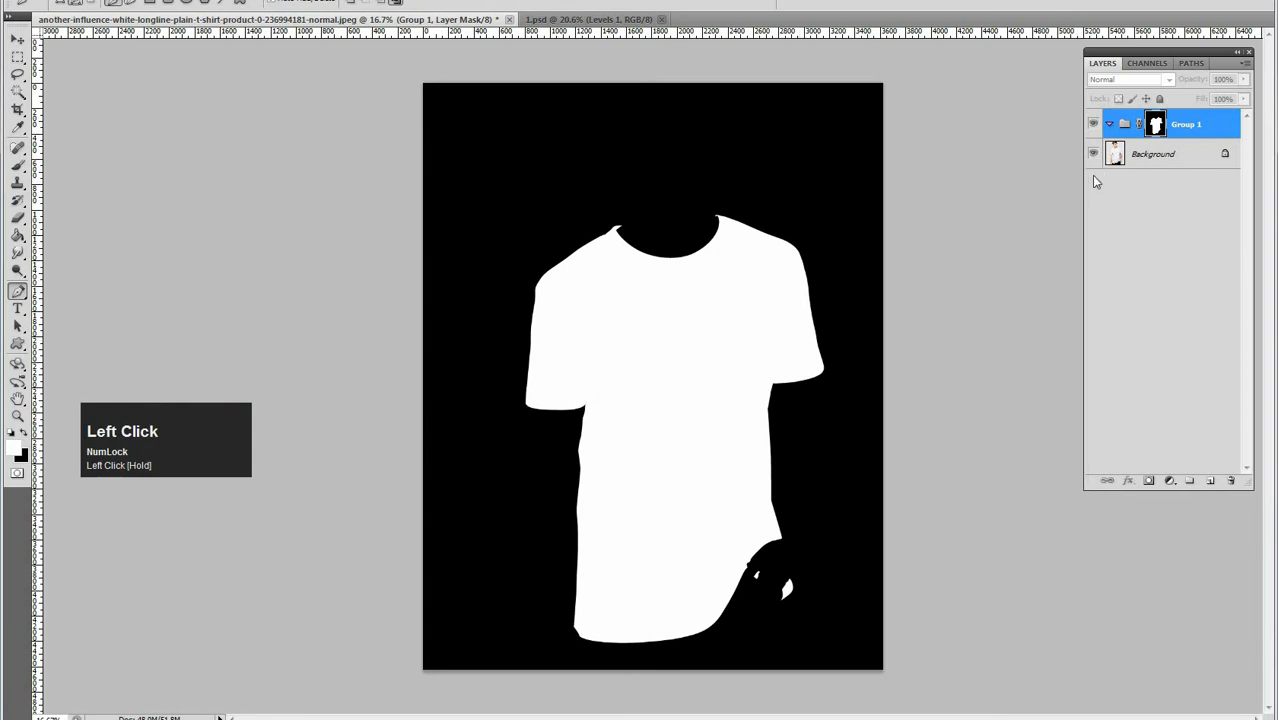
left_click(1155, 125, "alt")
left_click(1155, 125, "alt")
left_click(1155, 125, "alt")
left_click(1155, 125, "alt")
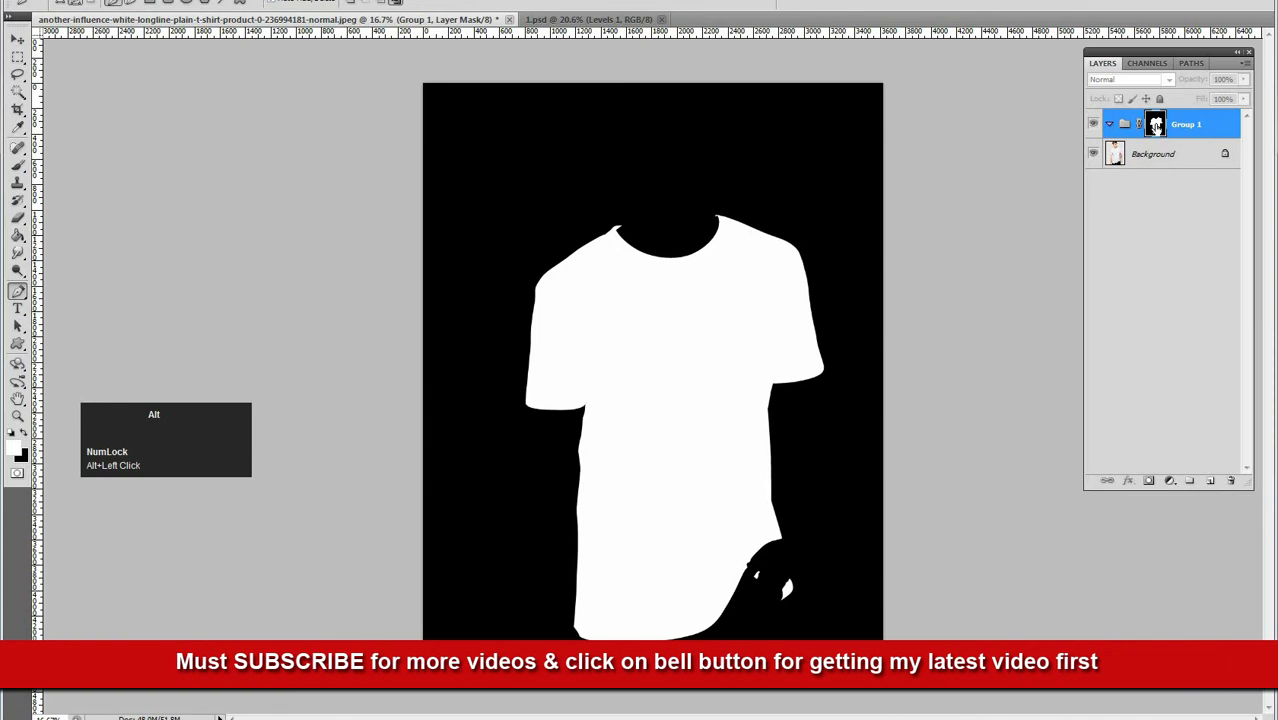
left_click(1155, 125)
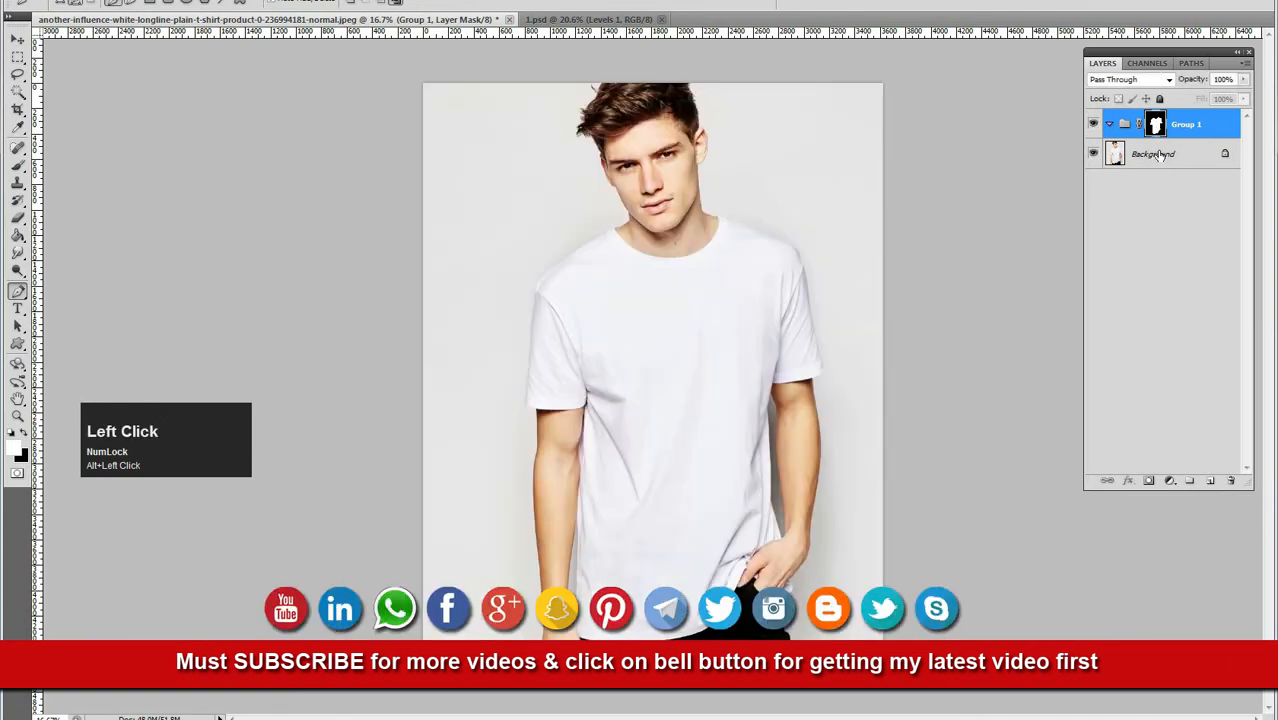
Add a Levels adjustment layer with default settings inside the masked Group 1
left_click(1160, 156)
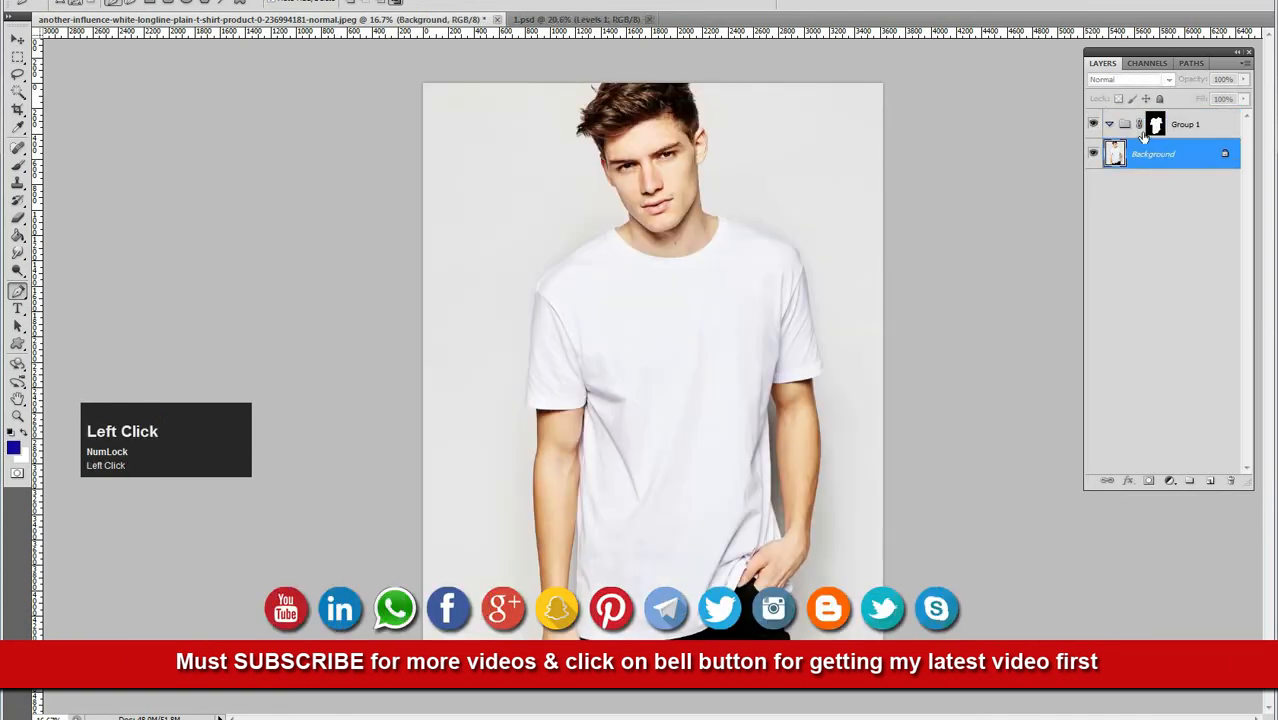
left_click(1121, 127)
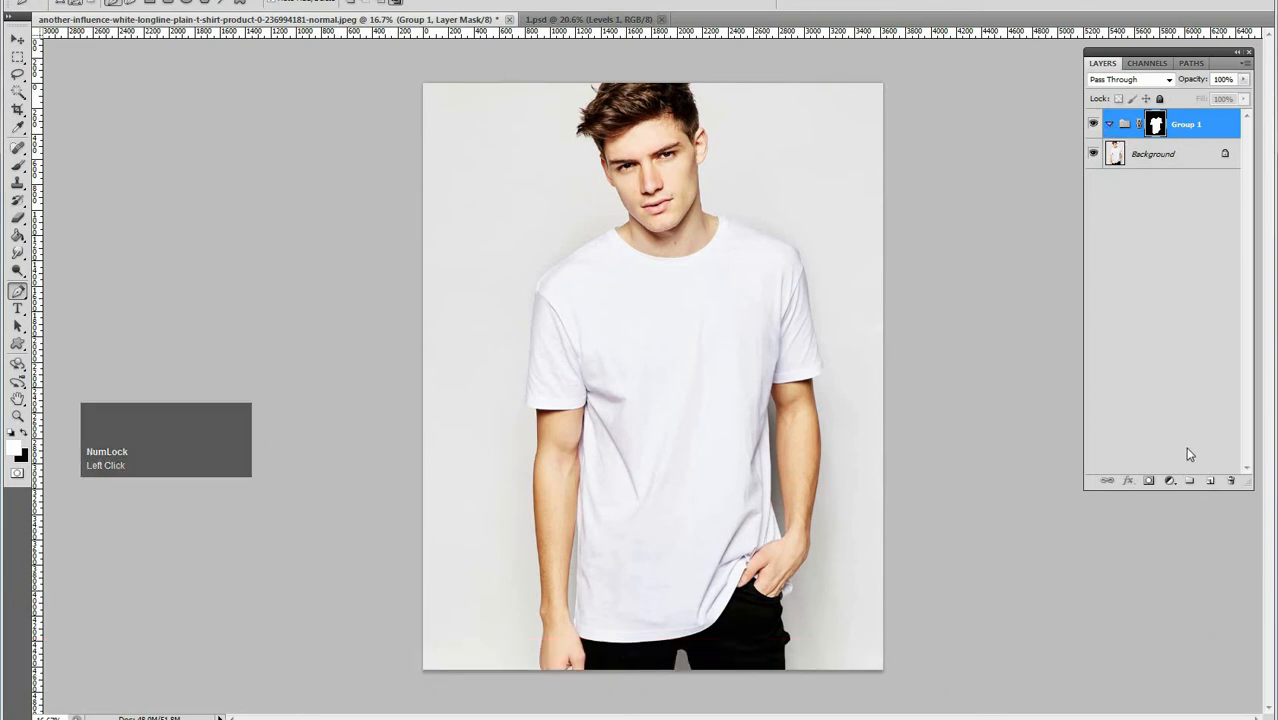
left_click(1171, 335)
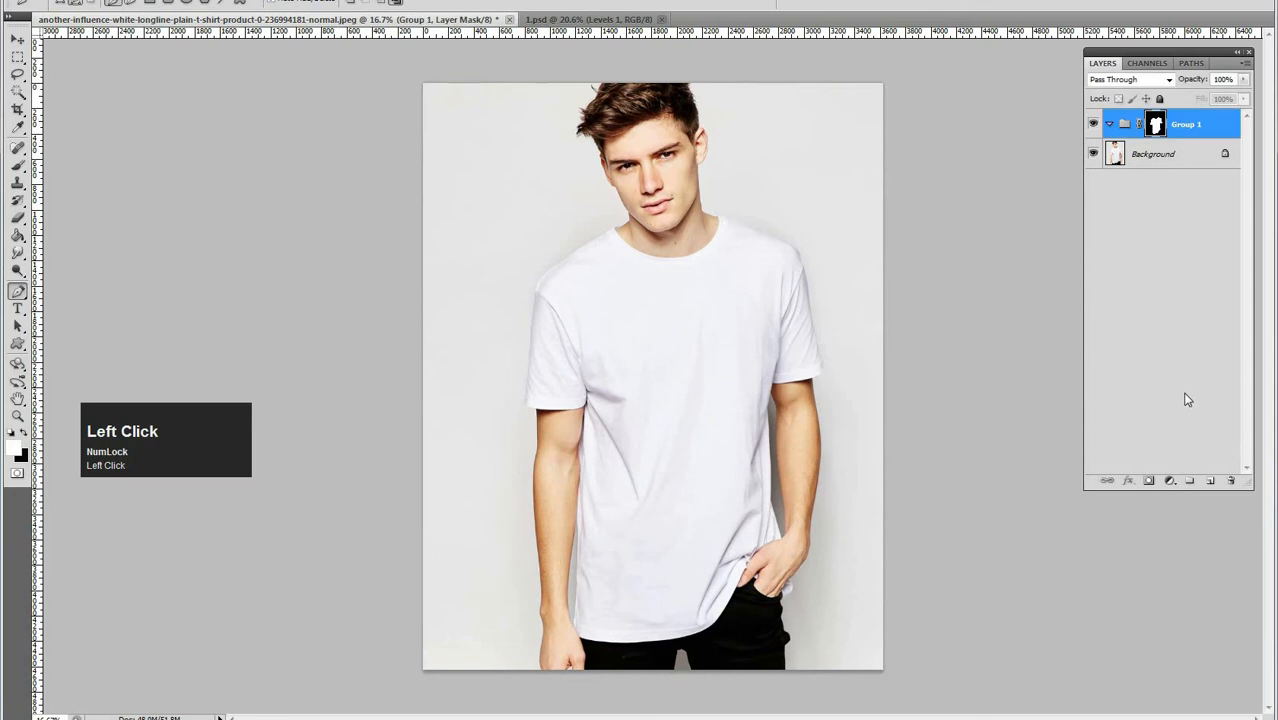
left_click(1168, 482)
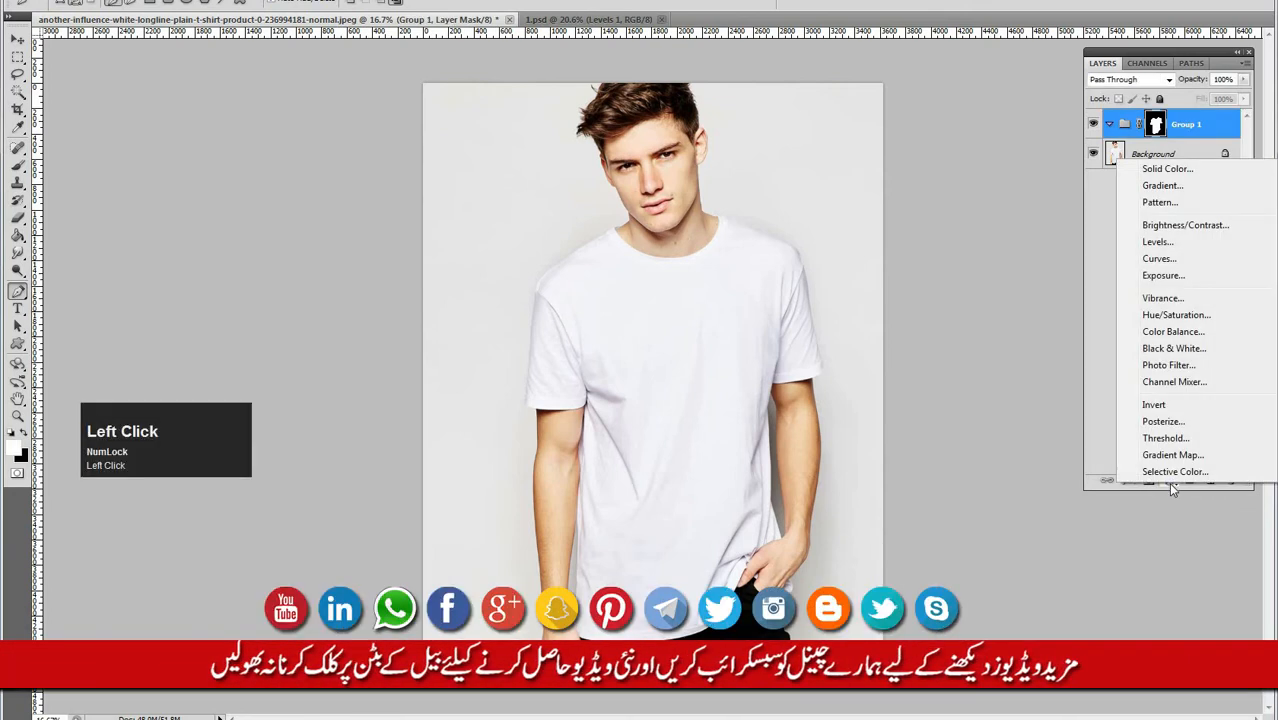
left_click(1160, 243)
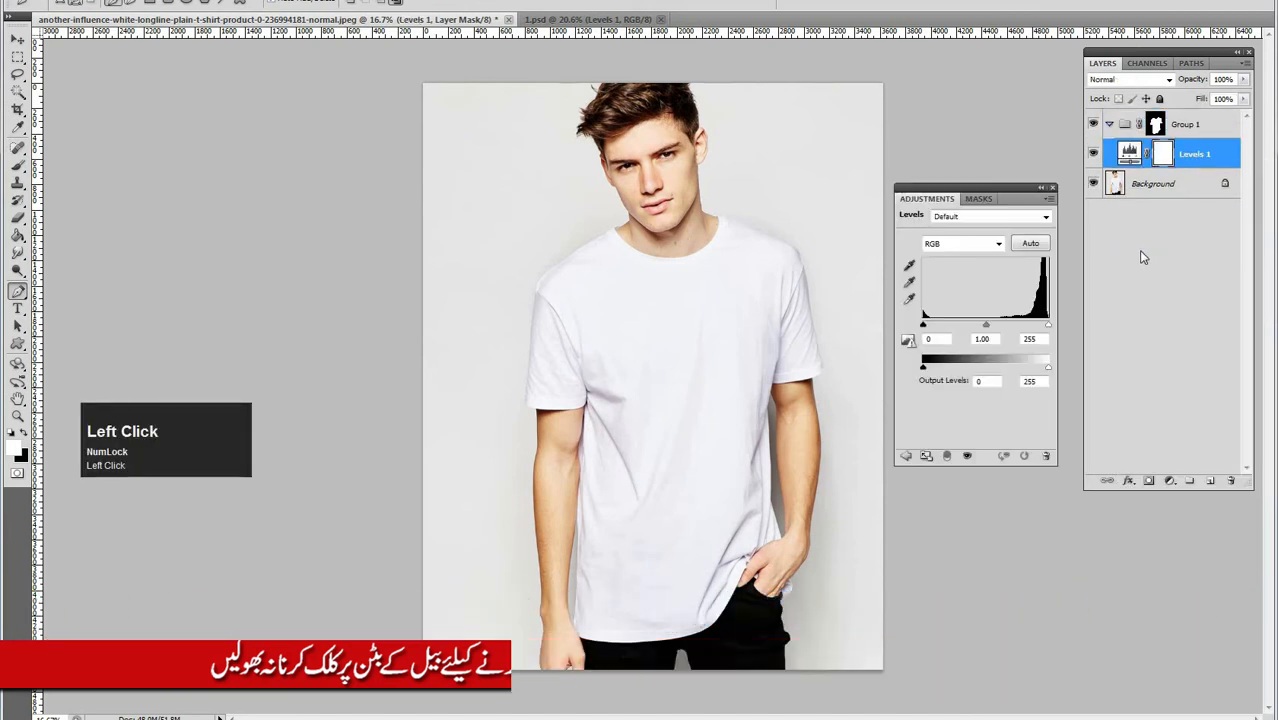
left_click(1052, 188)
Delete the Levels 1 layer's own mask, keeping the T-shirt mask on the group
left_click(1175, 186)
left_click(1166, 157)
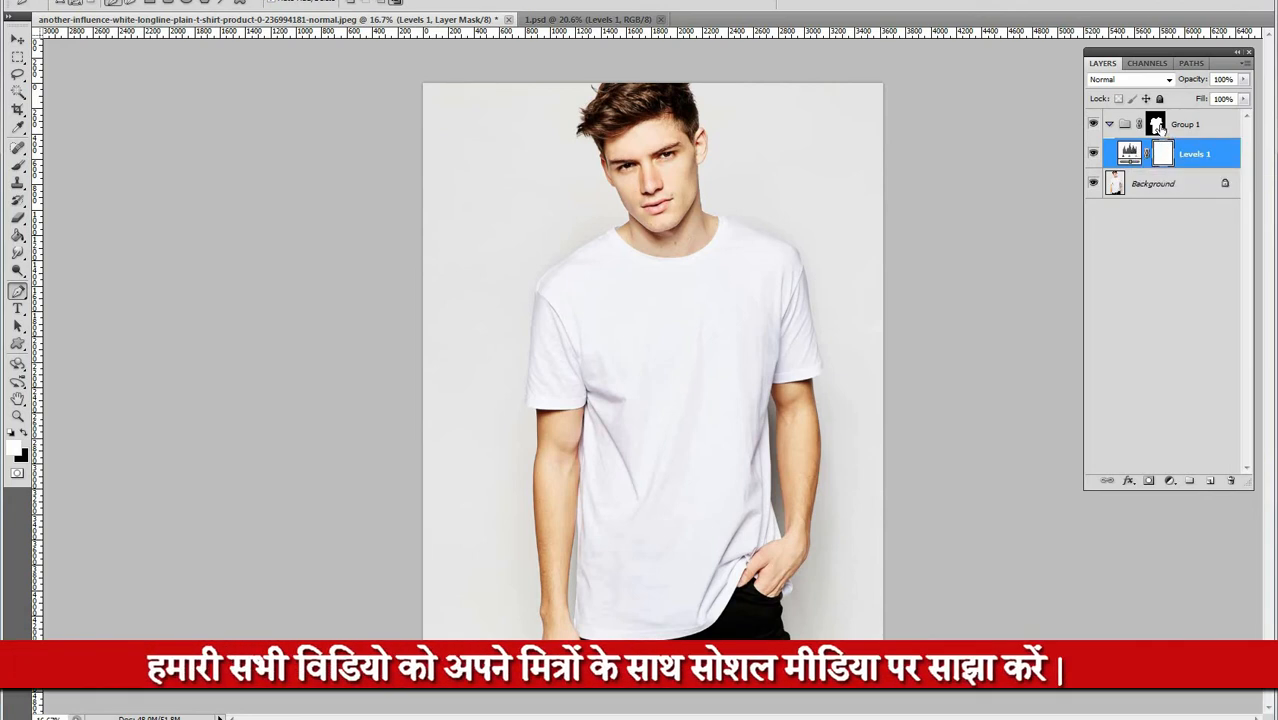
left_click(1157, 125)
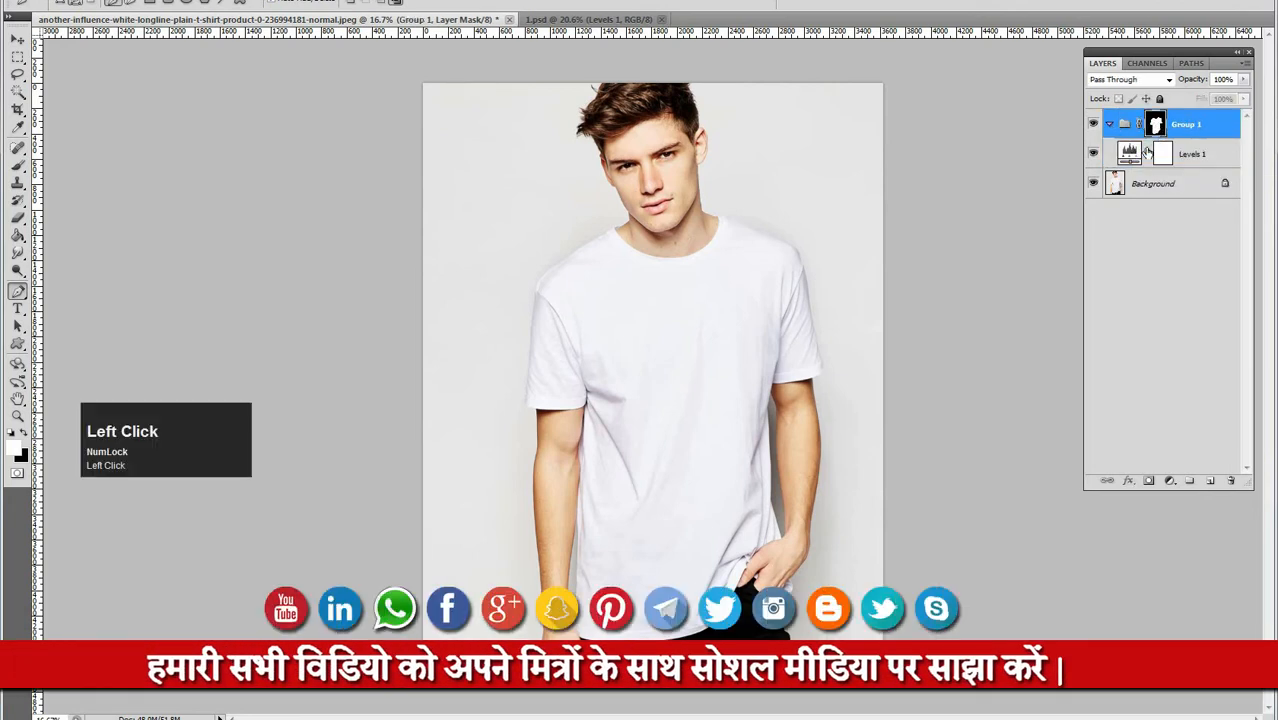
left_click(1163, 156)
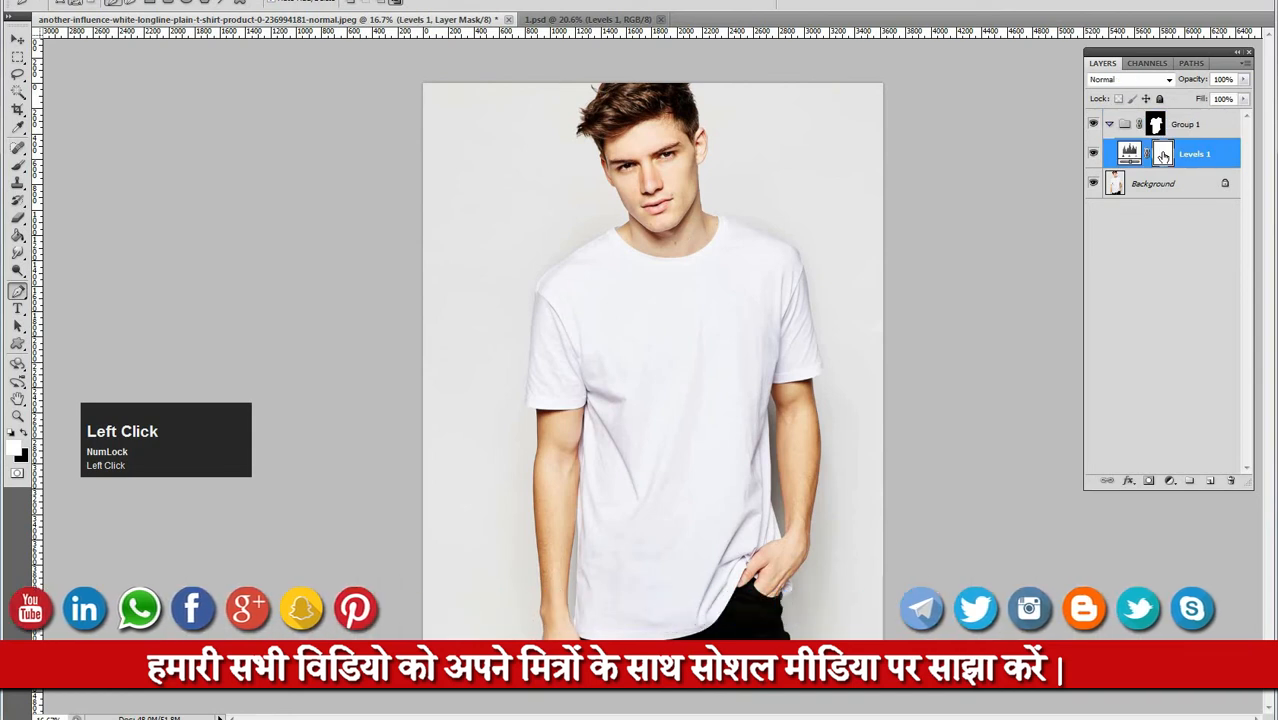
right_click(1163, 155)
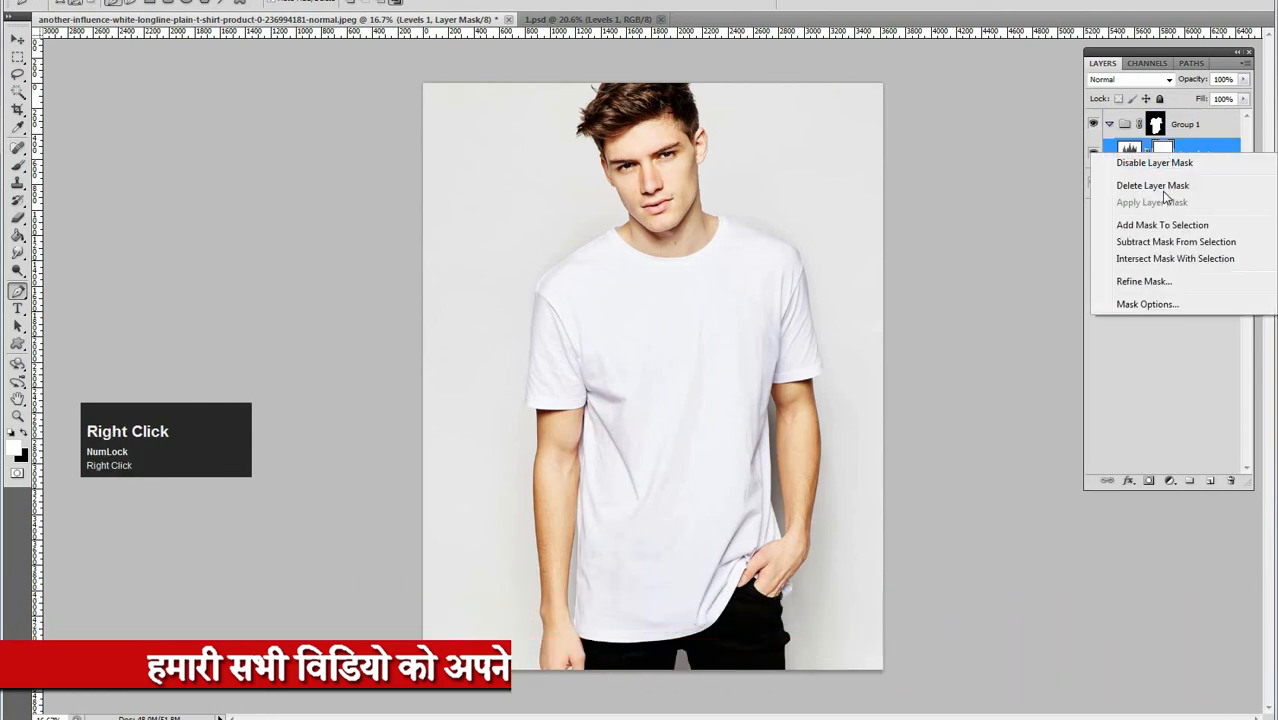
left_click(1163, 188)
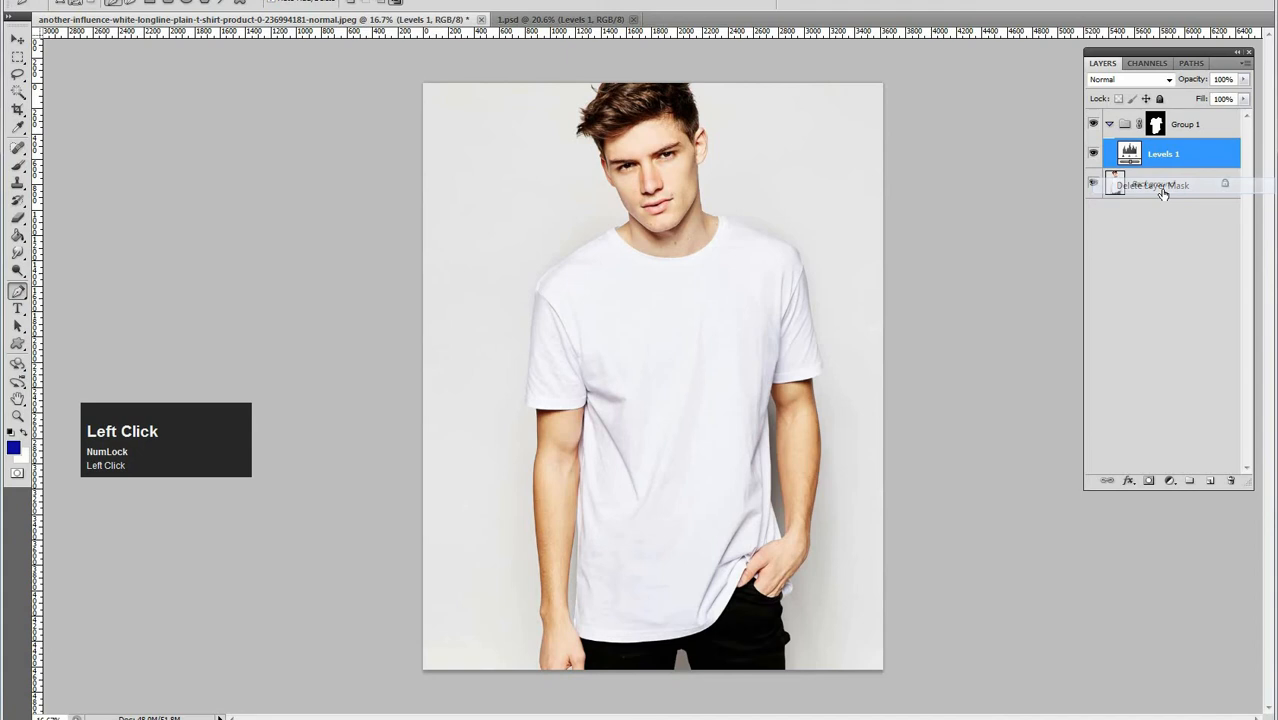
Add a bright blue (#2a2eec) Solid Color fill layer above Levels 1 inside Group 1 and delete the fill layer's own mask
left_click(1169, 481)
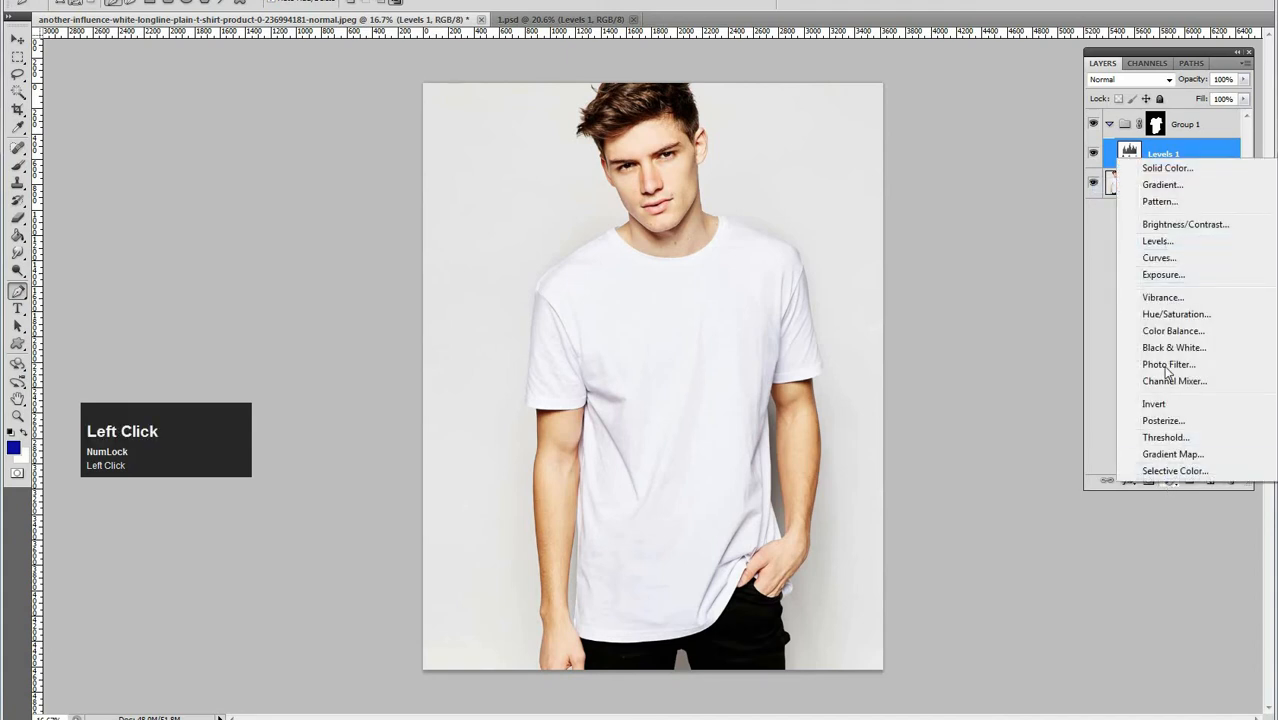
left_click(1166, 168)
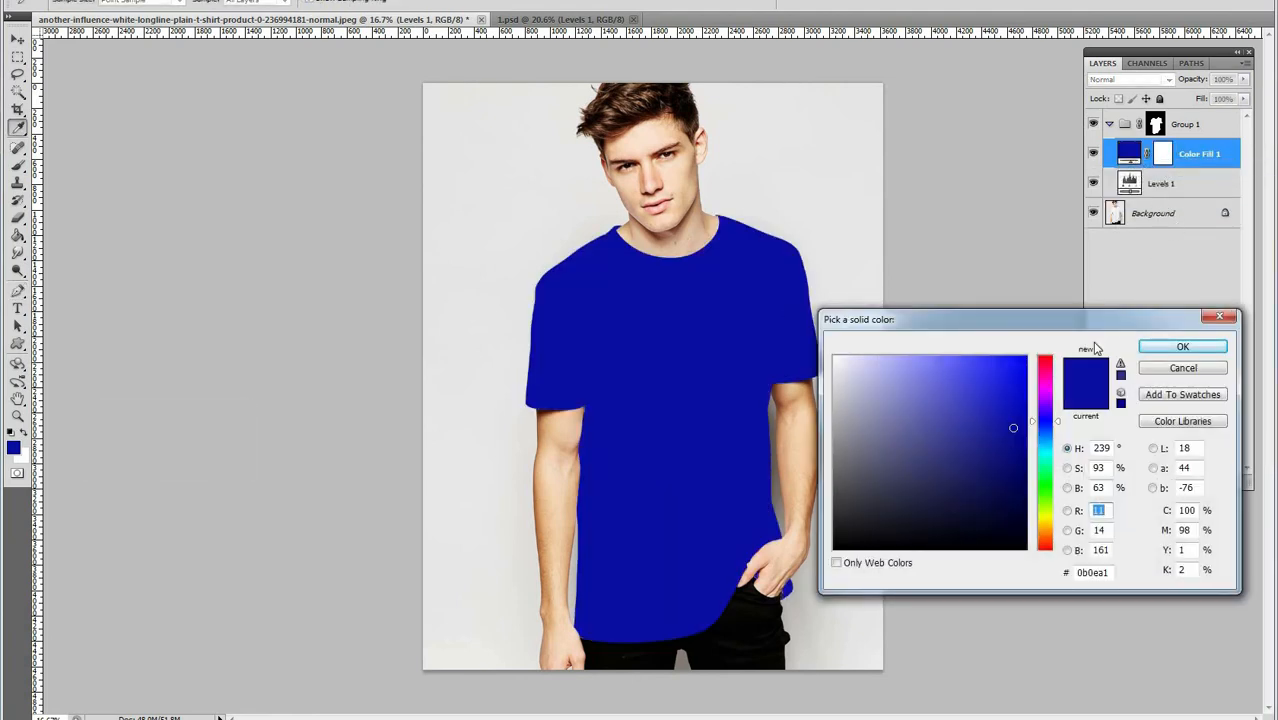
left_click_drag(1180, 348, 963, 380)
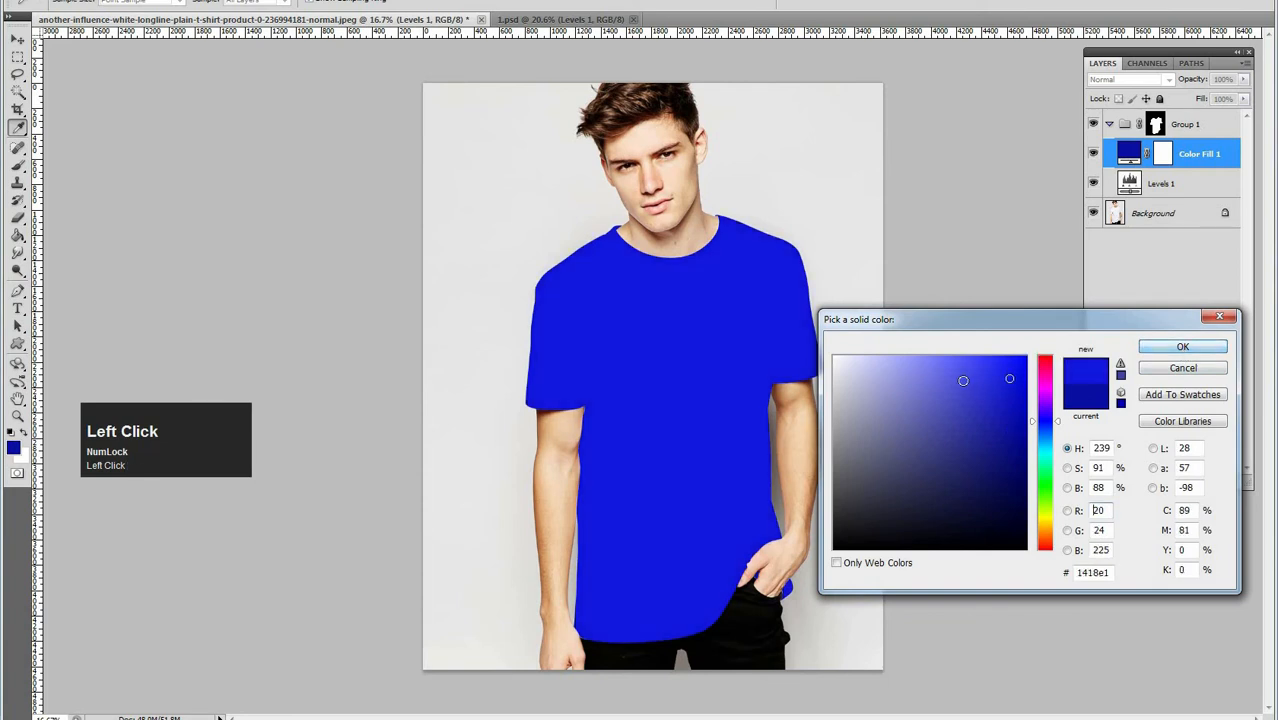
left_click(1152, 347)
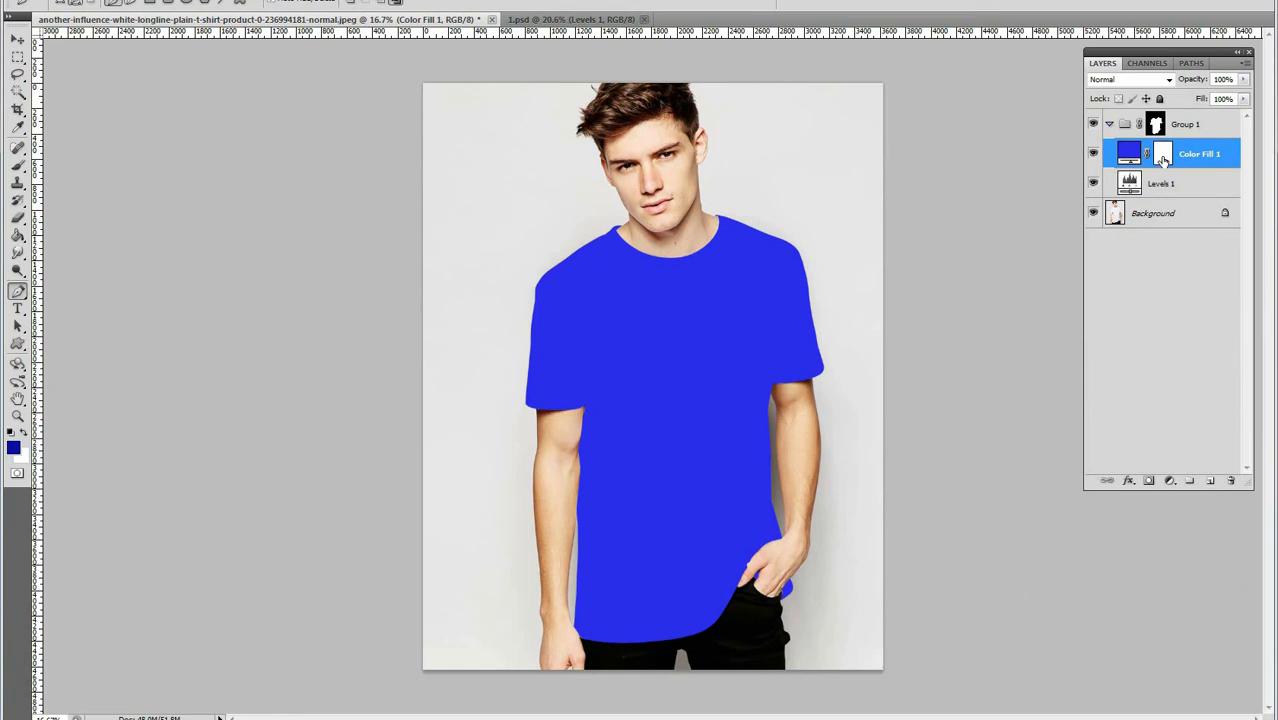
right_click(1165, 160)
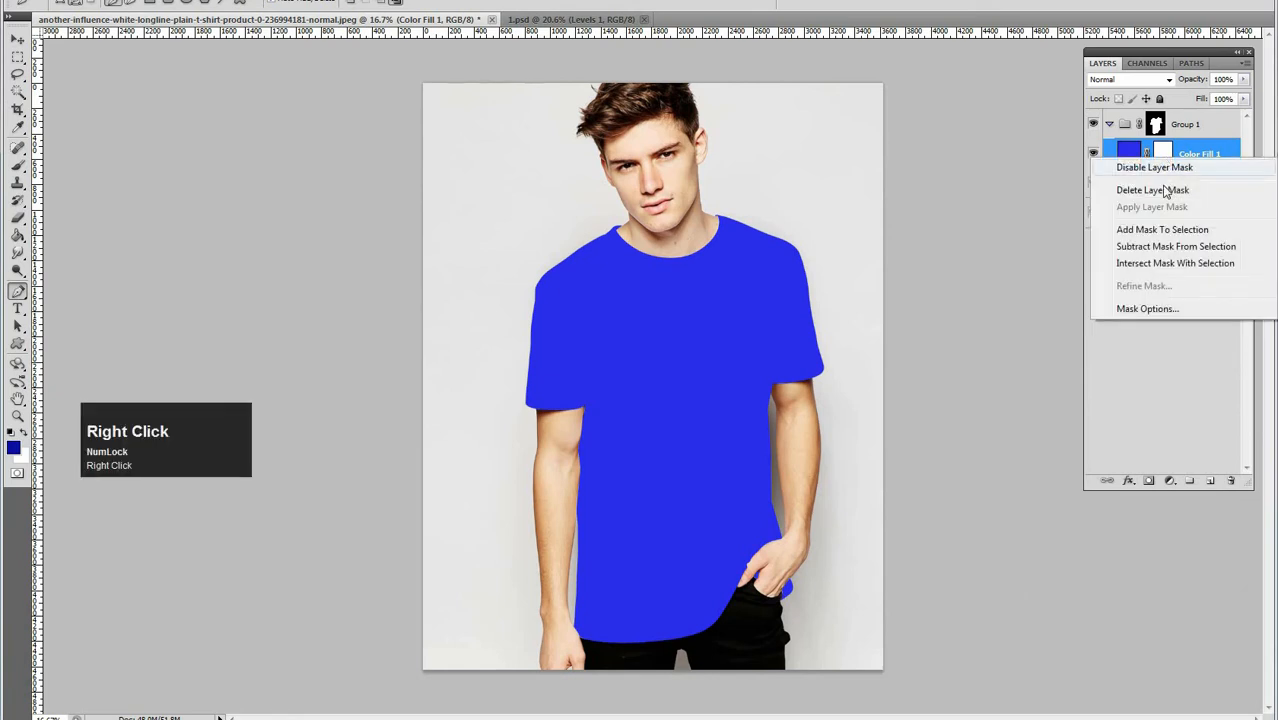
left_click(1165, 193)
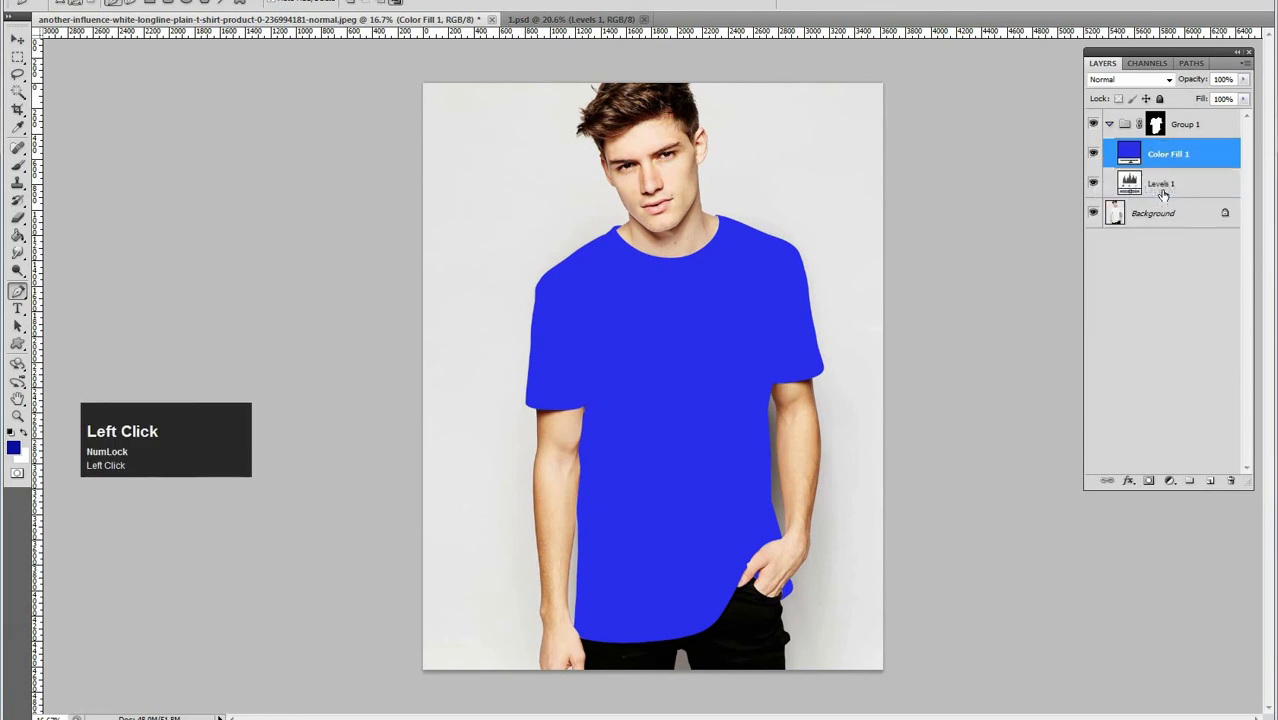
Toggle Group 1's visibility off and on to compare the T-shirt with and without the blue fill
left_click(1093, 124)
left_click(1093, 124)
left_click(1093, 124)
left_click(1093, 124)
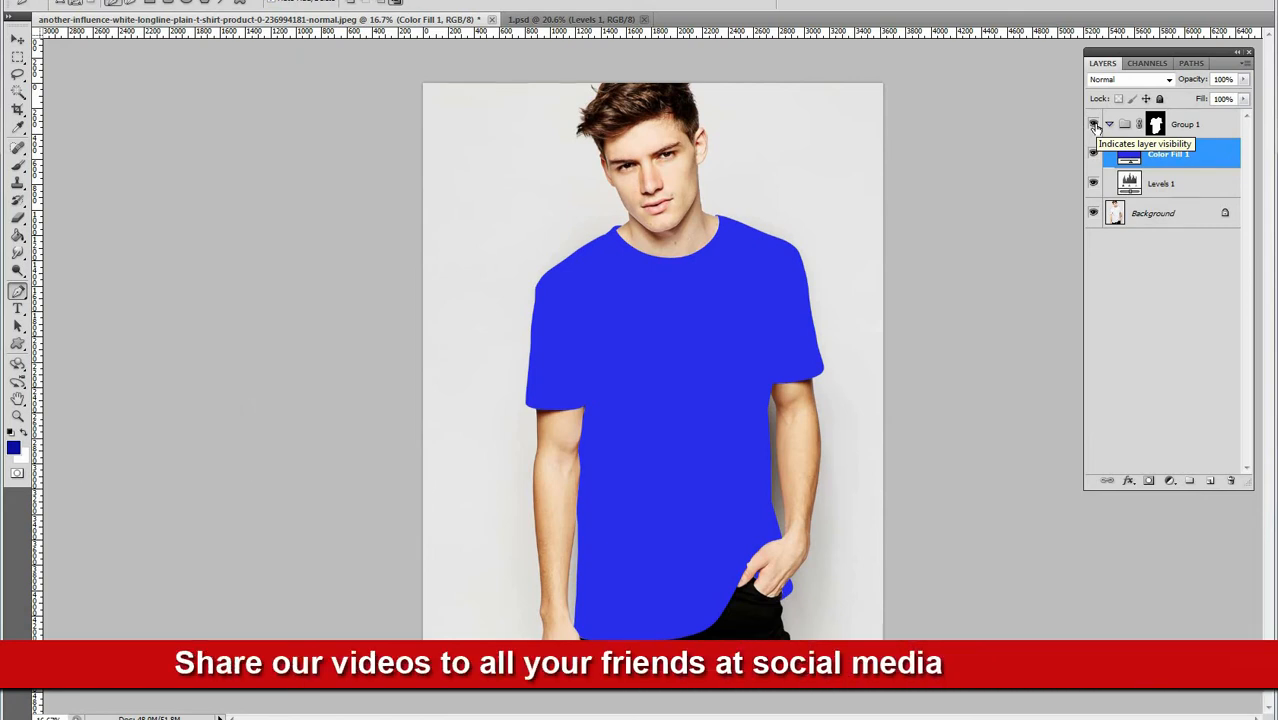
left_click(1176, 186)
left_click(1185, 157)
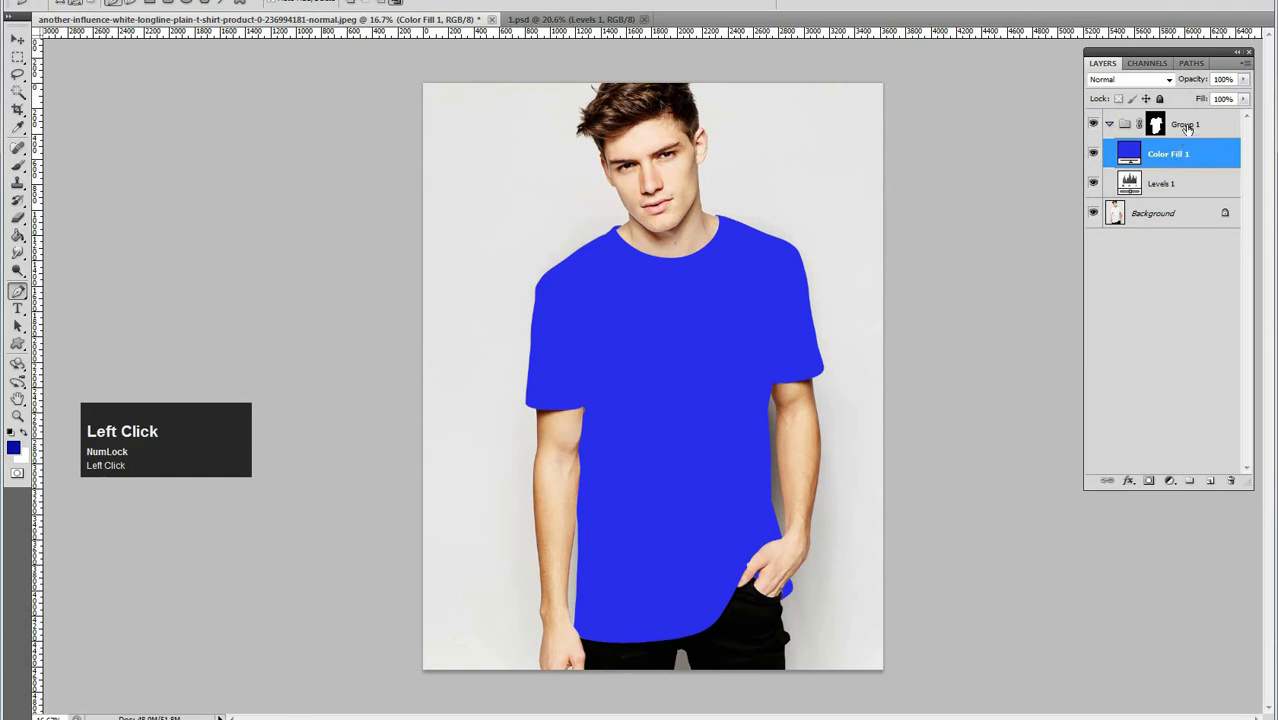
Rename the masked Group 1 as "Color change"
left_click(1187, 128)
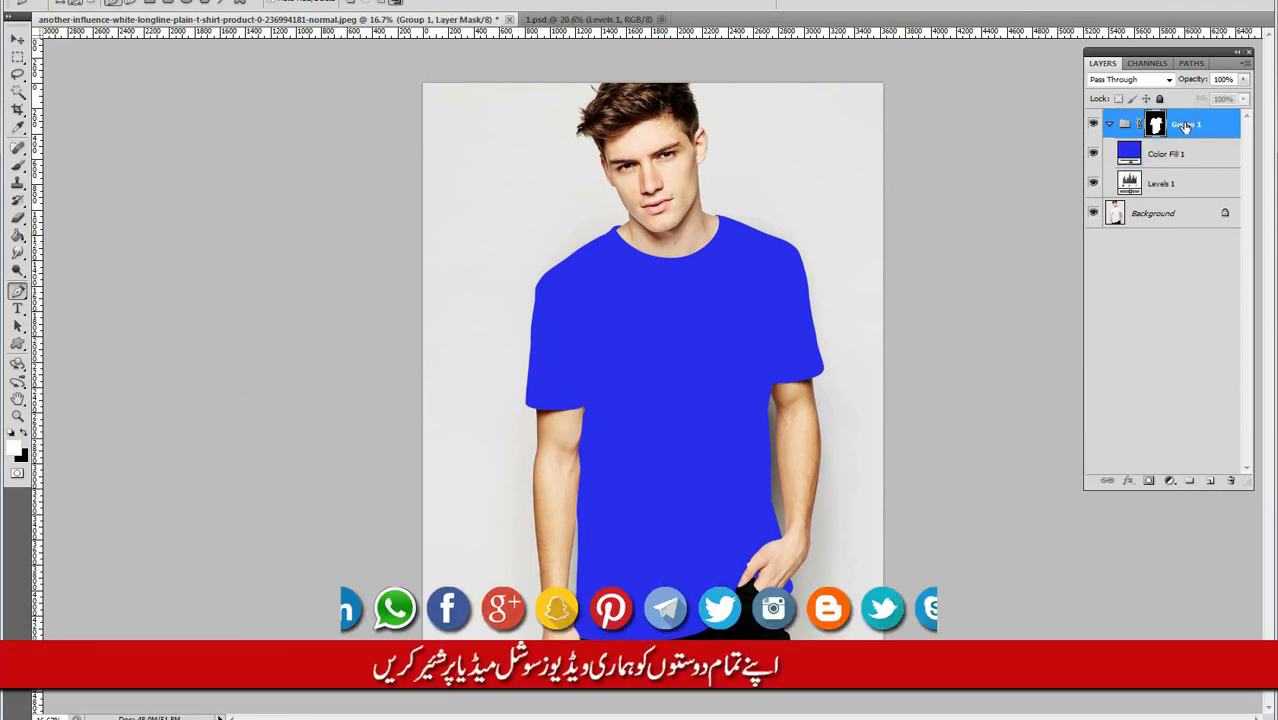
double_click(1187, 124)
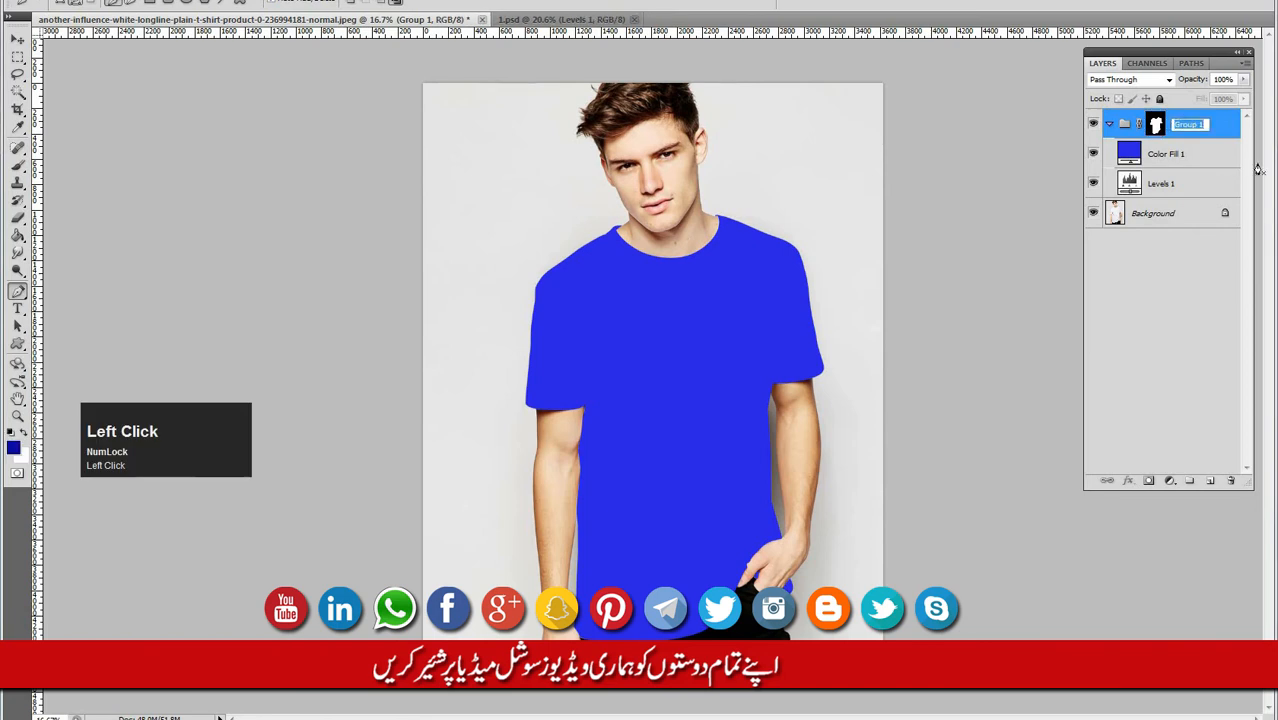
type("C")
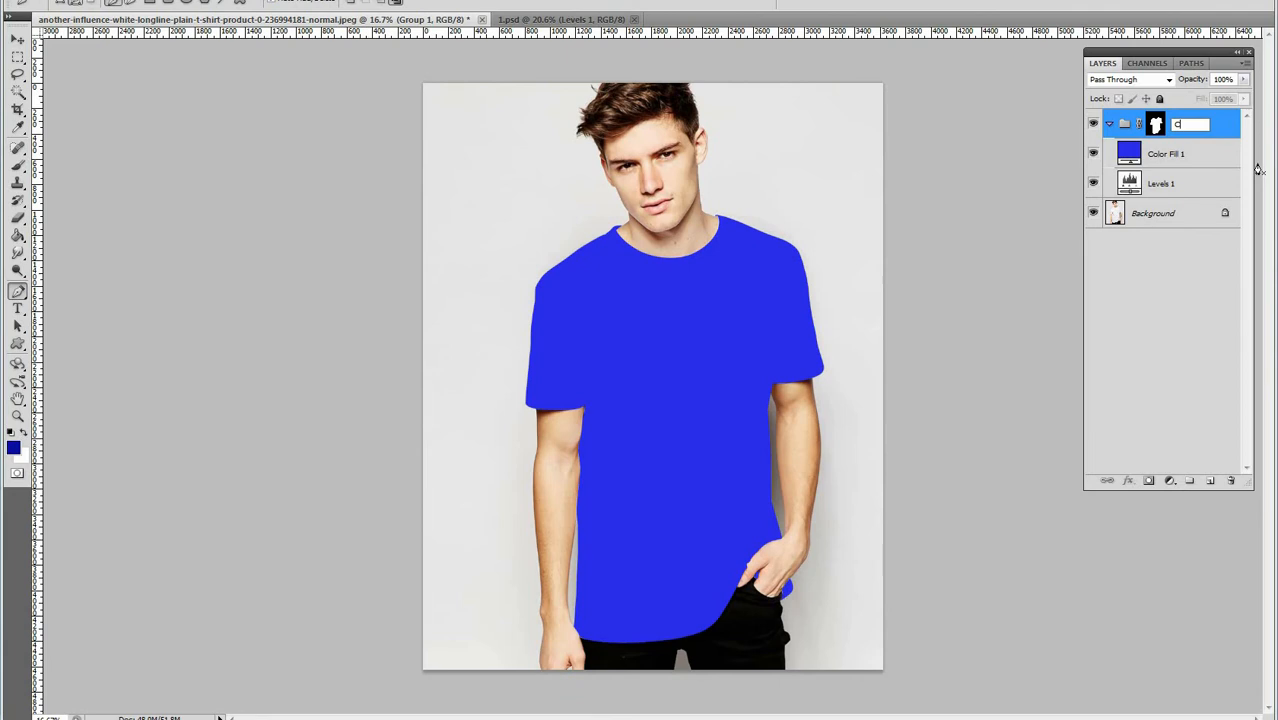
type("lolor ")
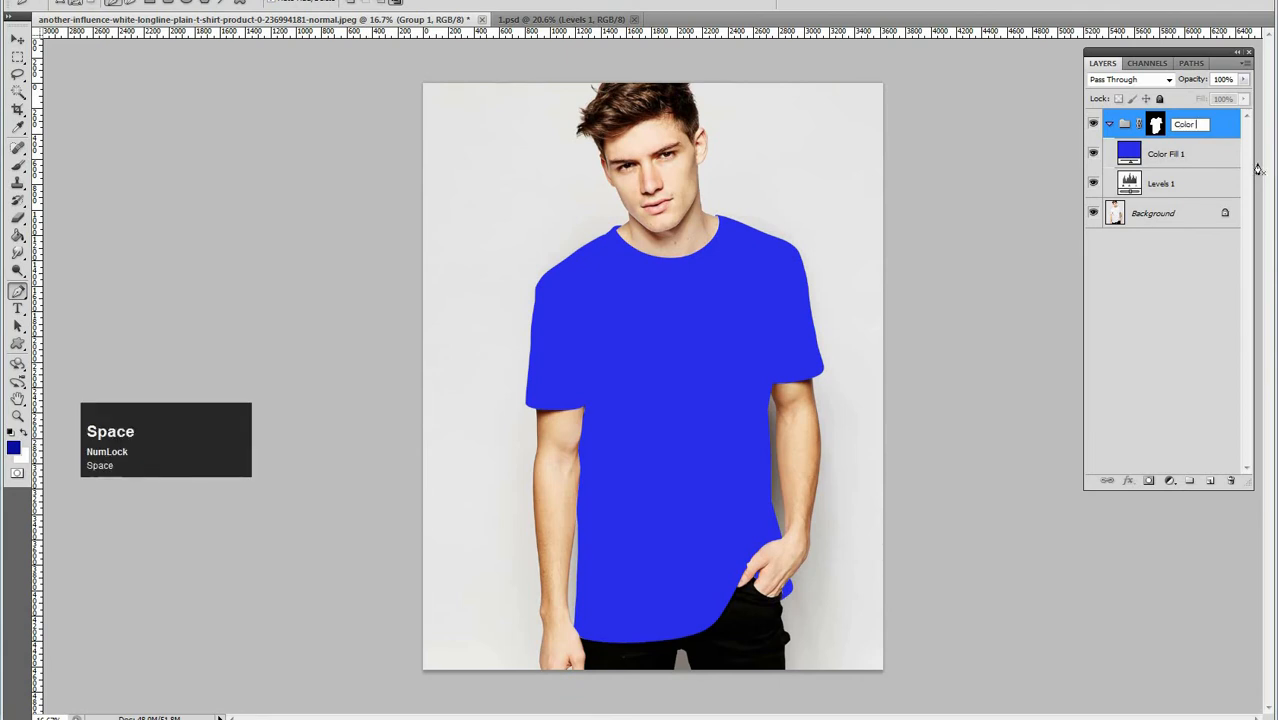
type("change")
key("Return")
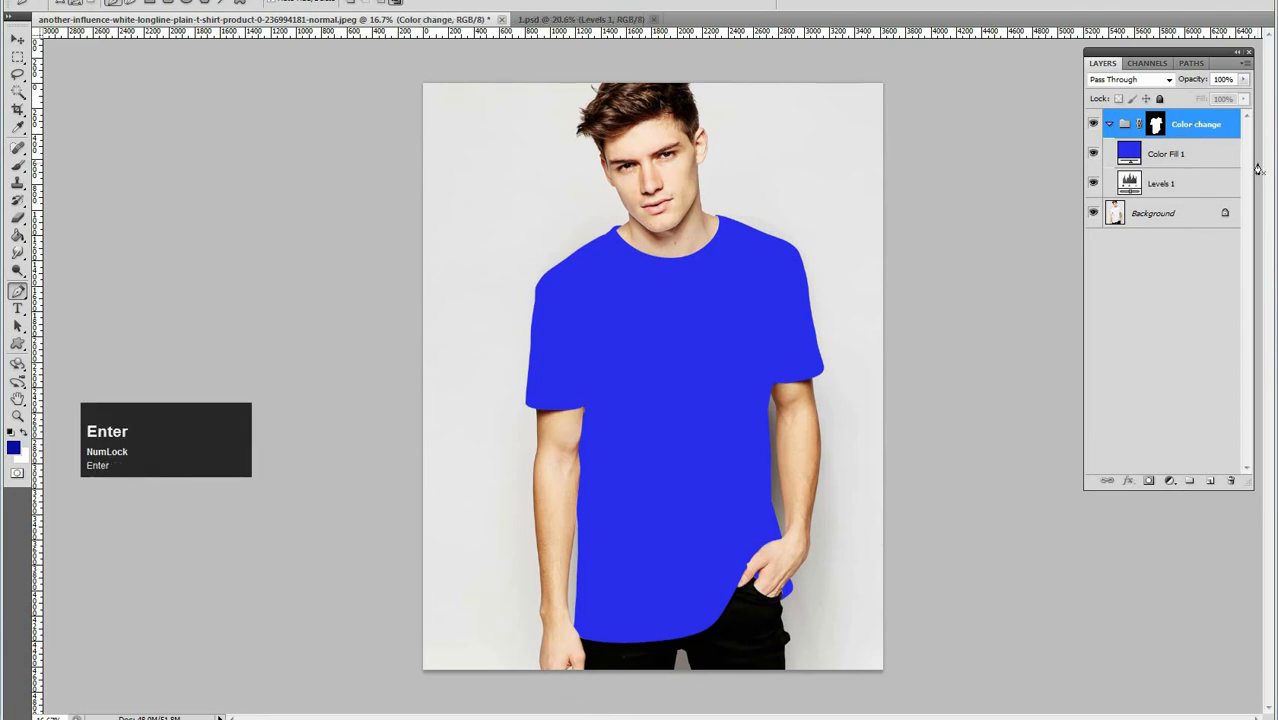
Rename the Color Fill 1 layer as "Color"
double_click(1166, 153)
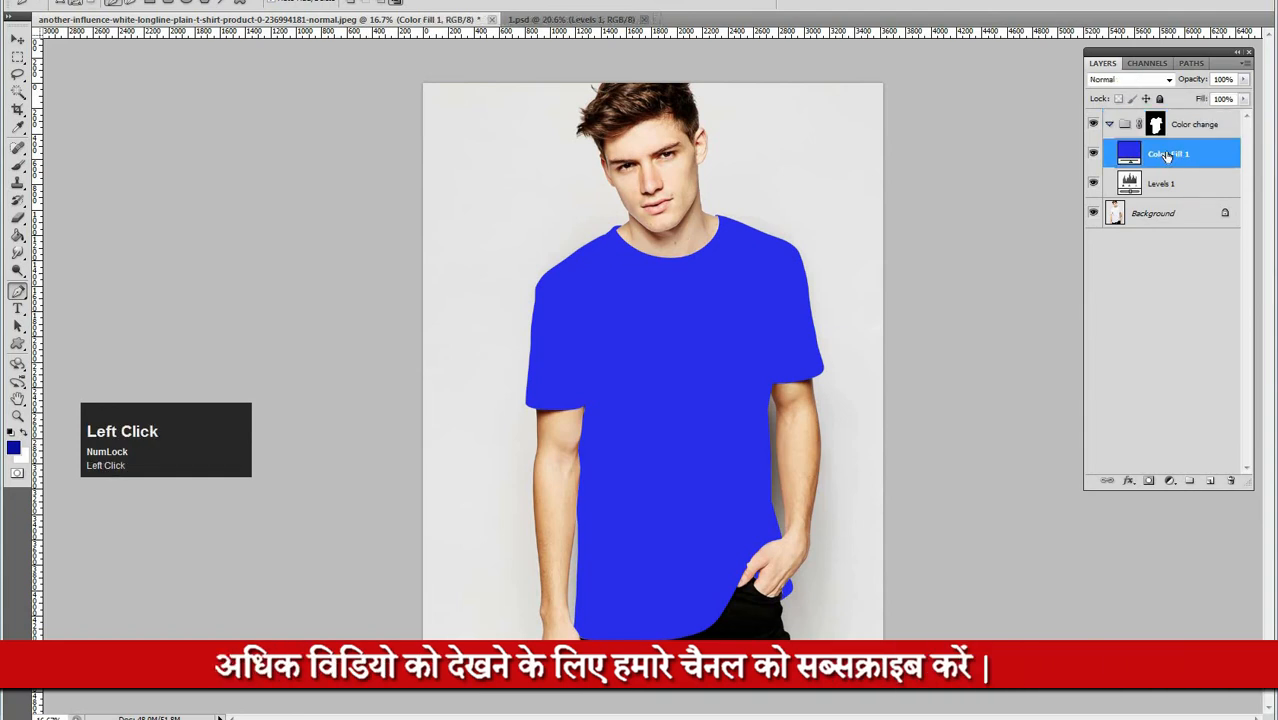
left_click(1172, 153)
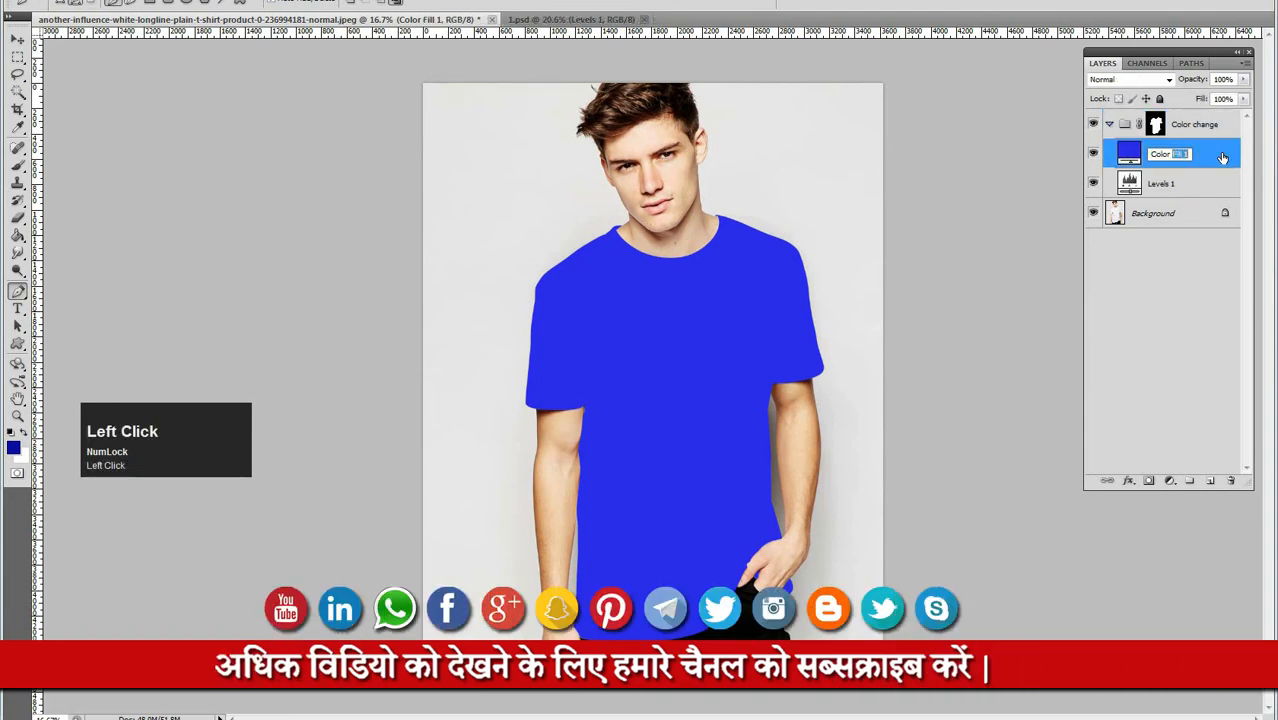
key("BackSpace")
double_click(1163, 183)
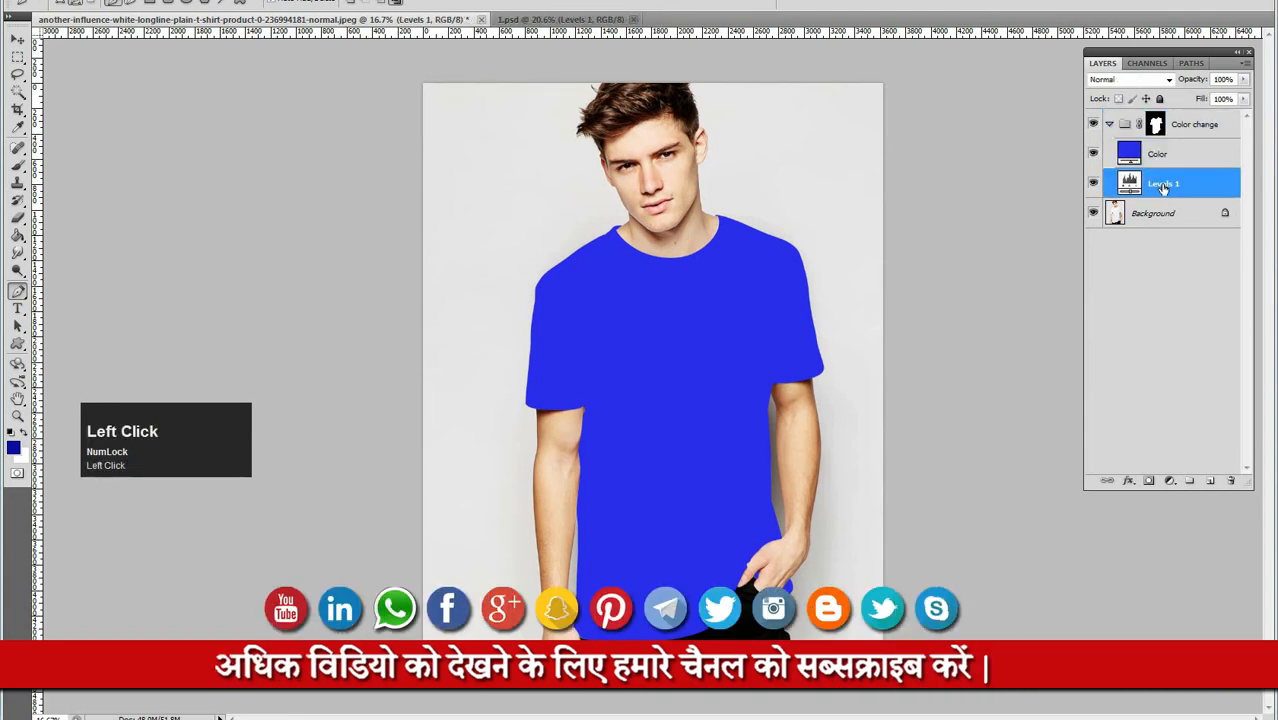
type("B")
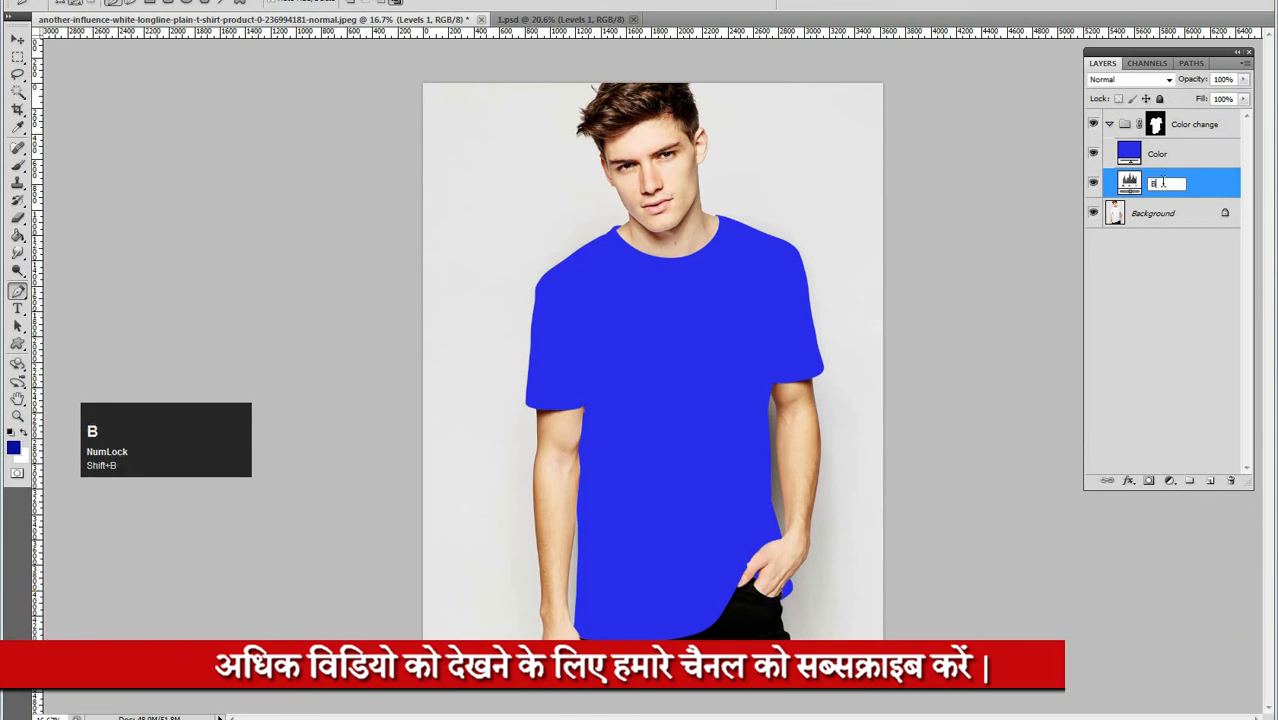
key("BackSpace")
key("Return")
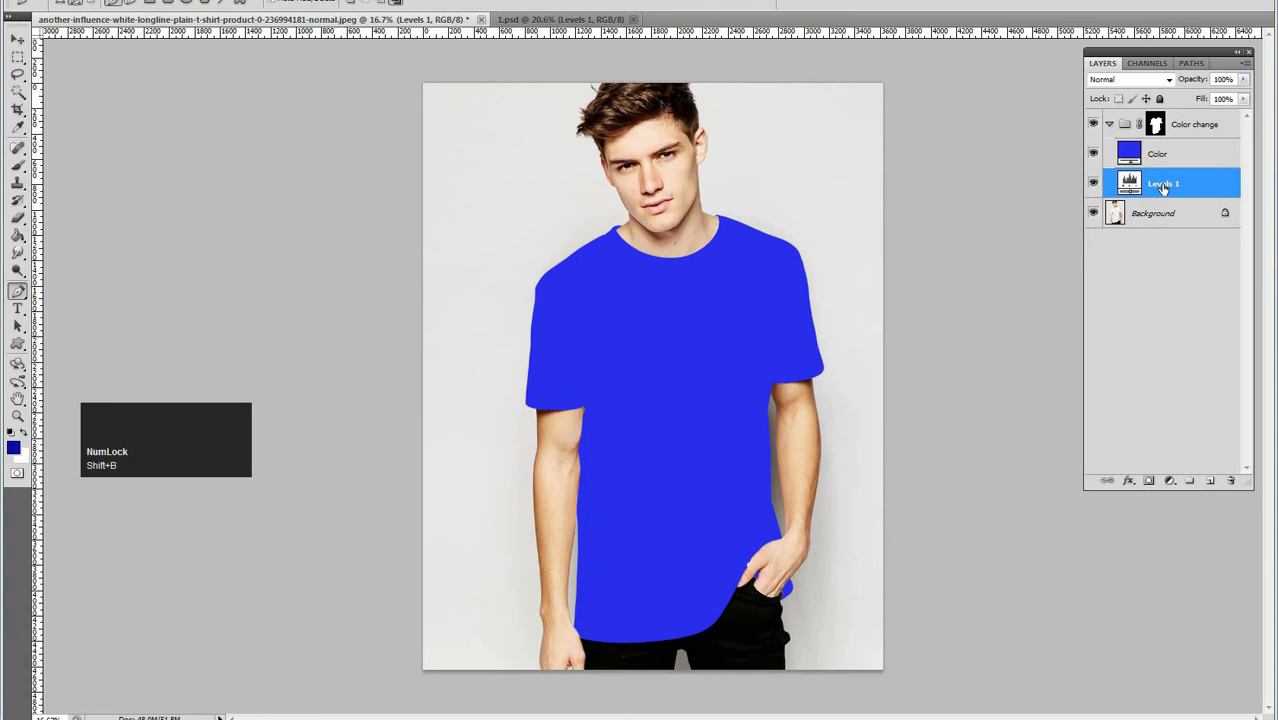
Set the blue Color fill layer's blend mode to Color
left_click(1163, 154)
left_click(1190, 130)
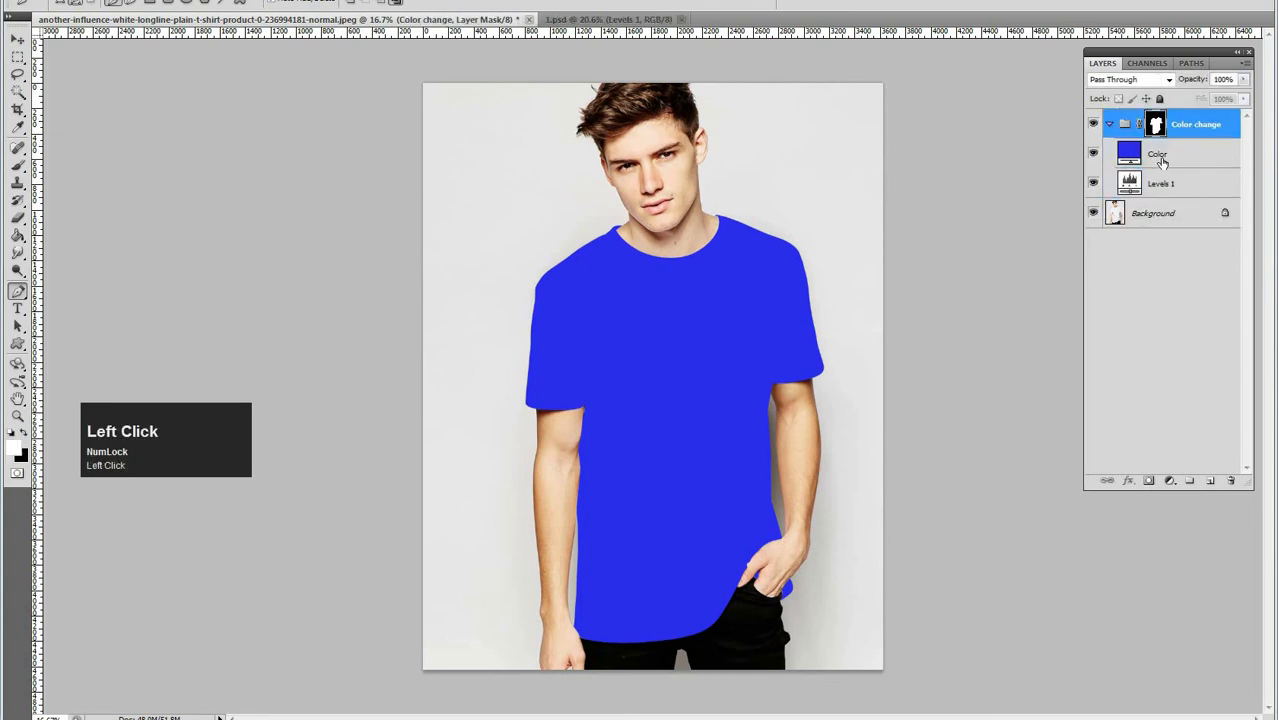
left_click(1161, 158)
left_click(1123, 80)
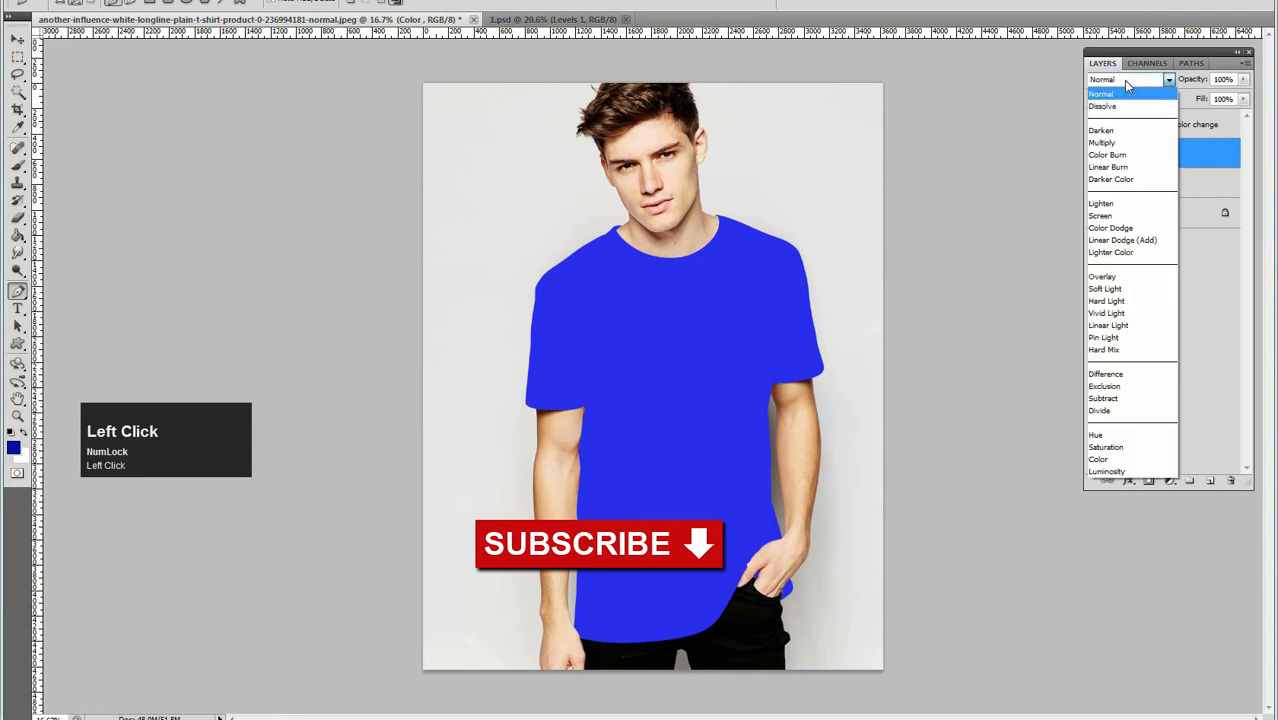
left_click(1099, 459)
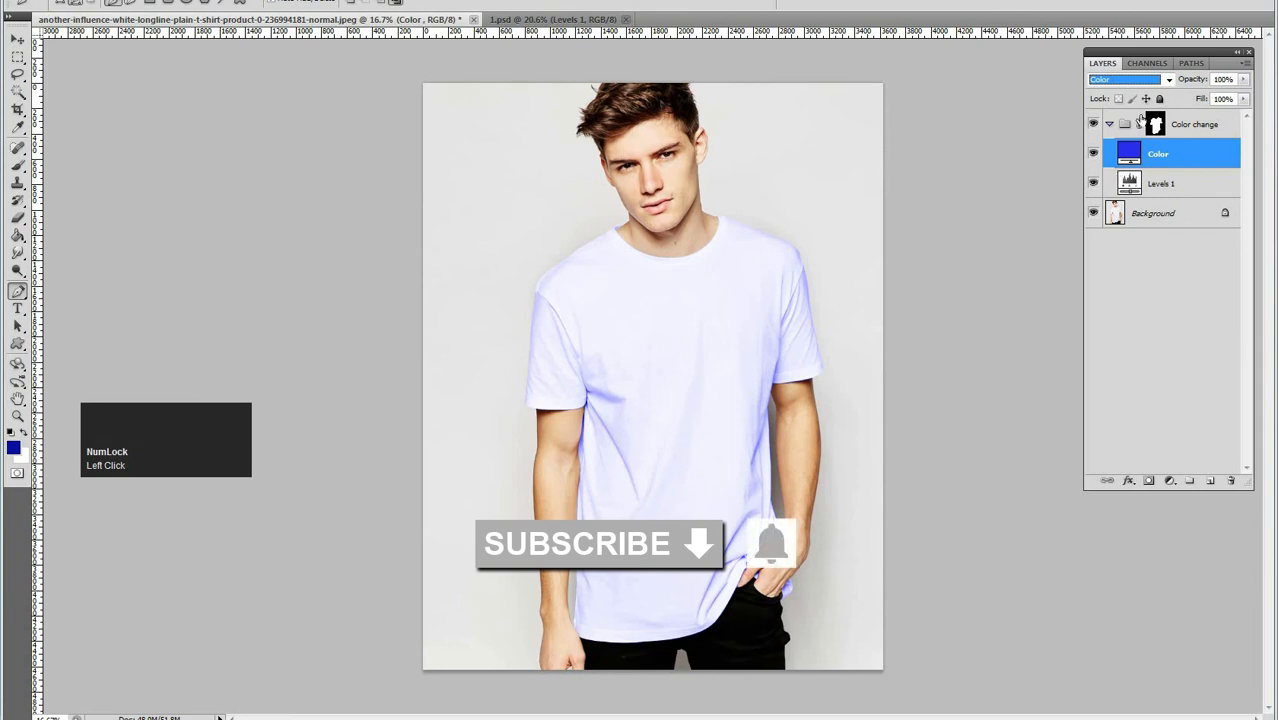
Step through the blend modes on the blue Color fill layer, previewing each on the T-shirt, and set it to Linear Burn
left_click(1143, 83)
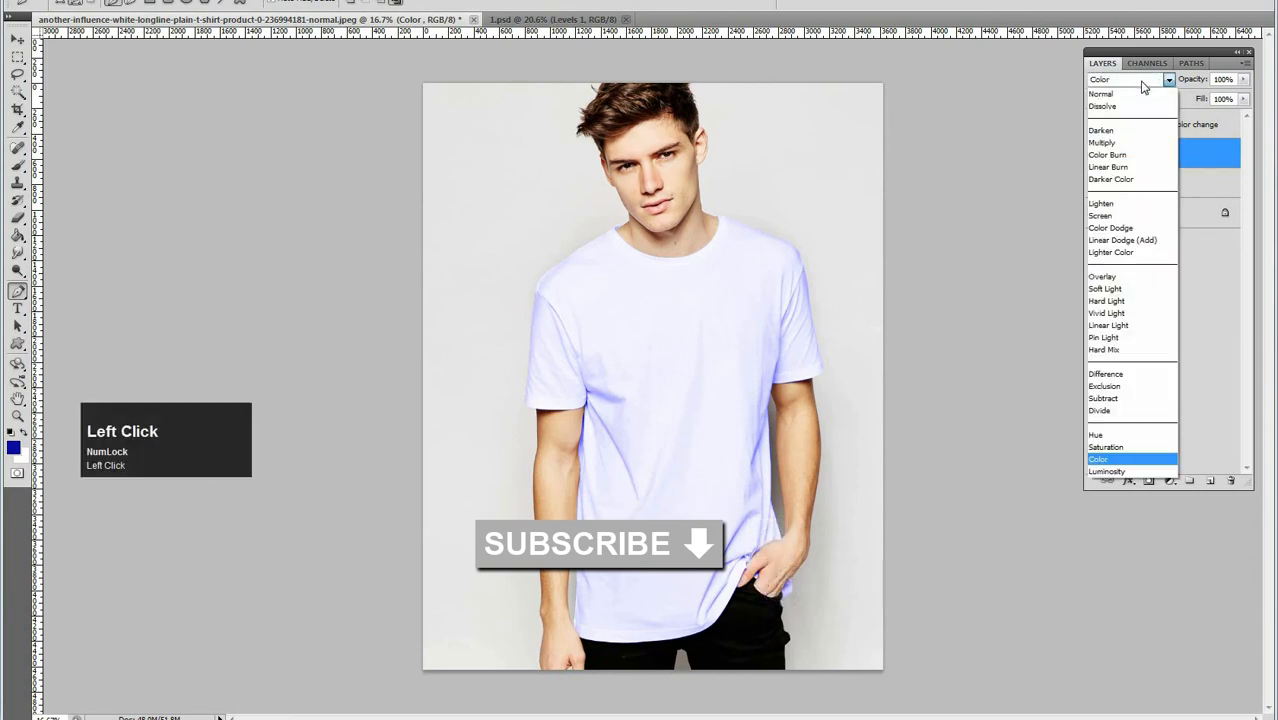
left_click(1143, 83)
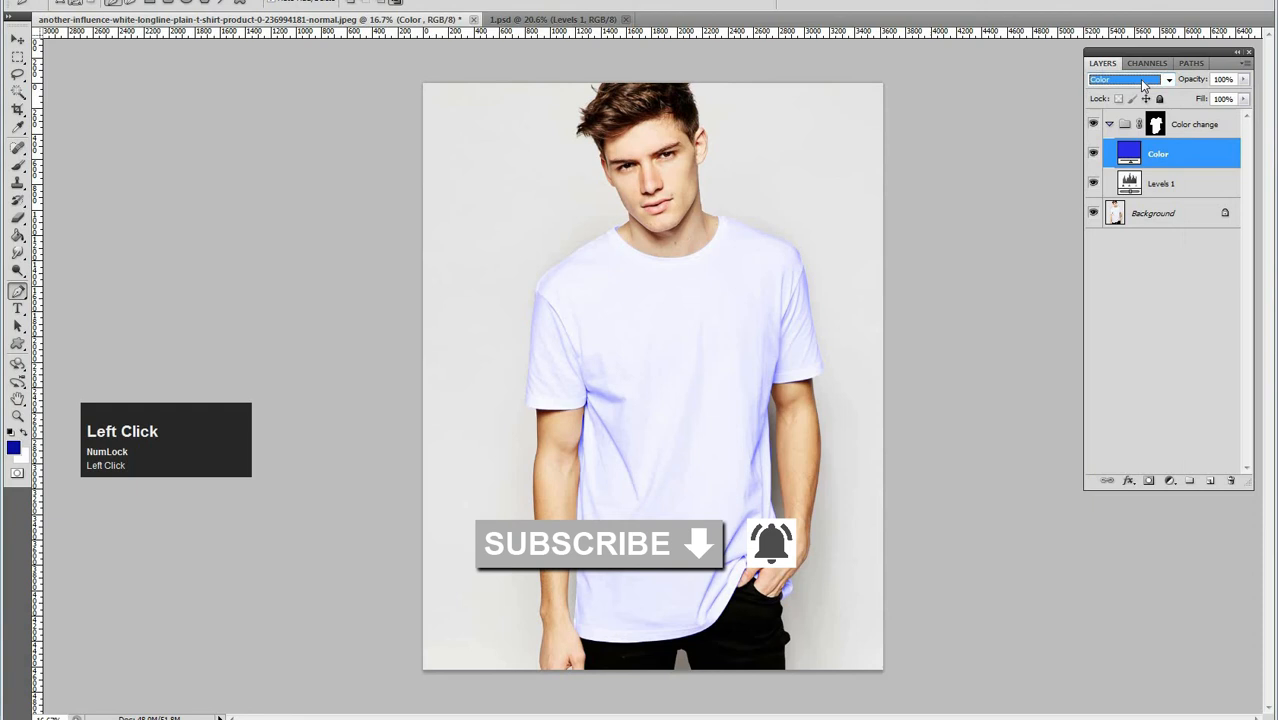
key("Down")
key("Up")
key("Up")
key("Up")
key("Up")
key("Up")
key("Up")
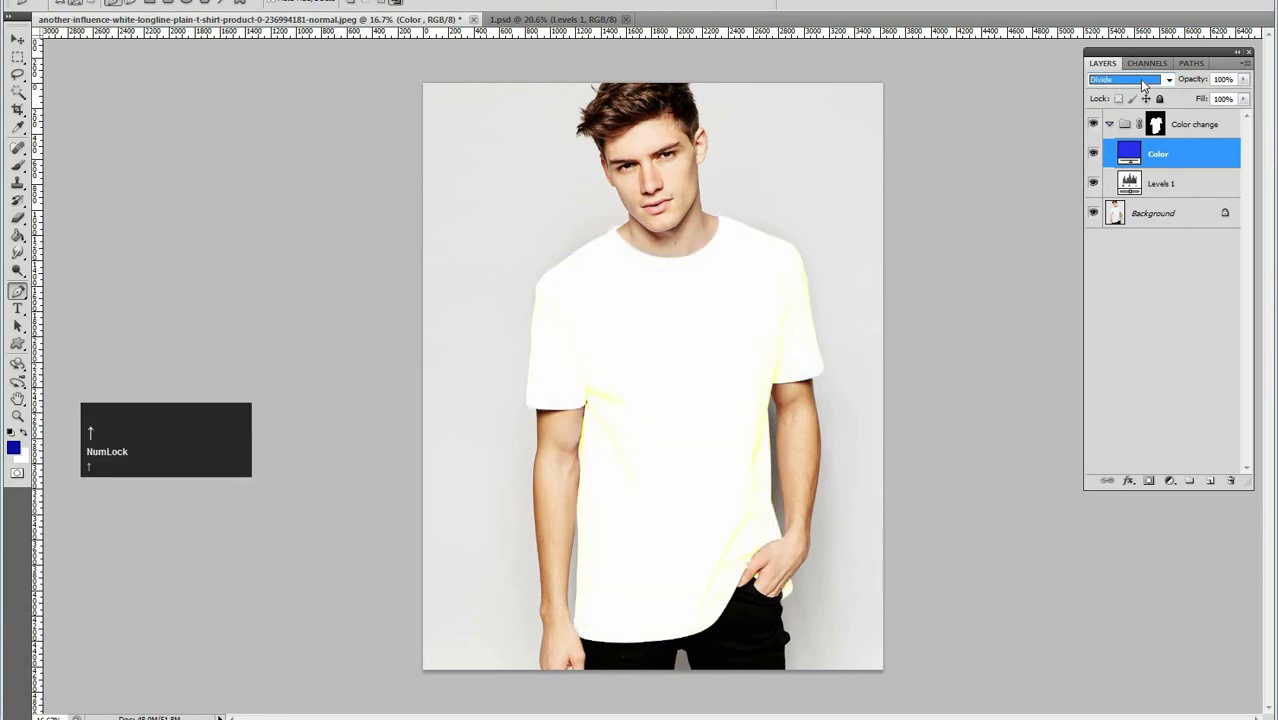
key("Up")
key("Up")
key("Up")
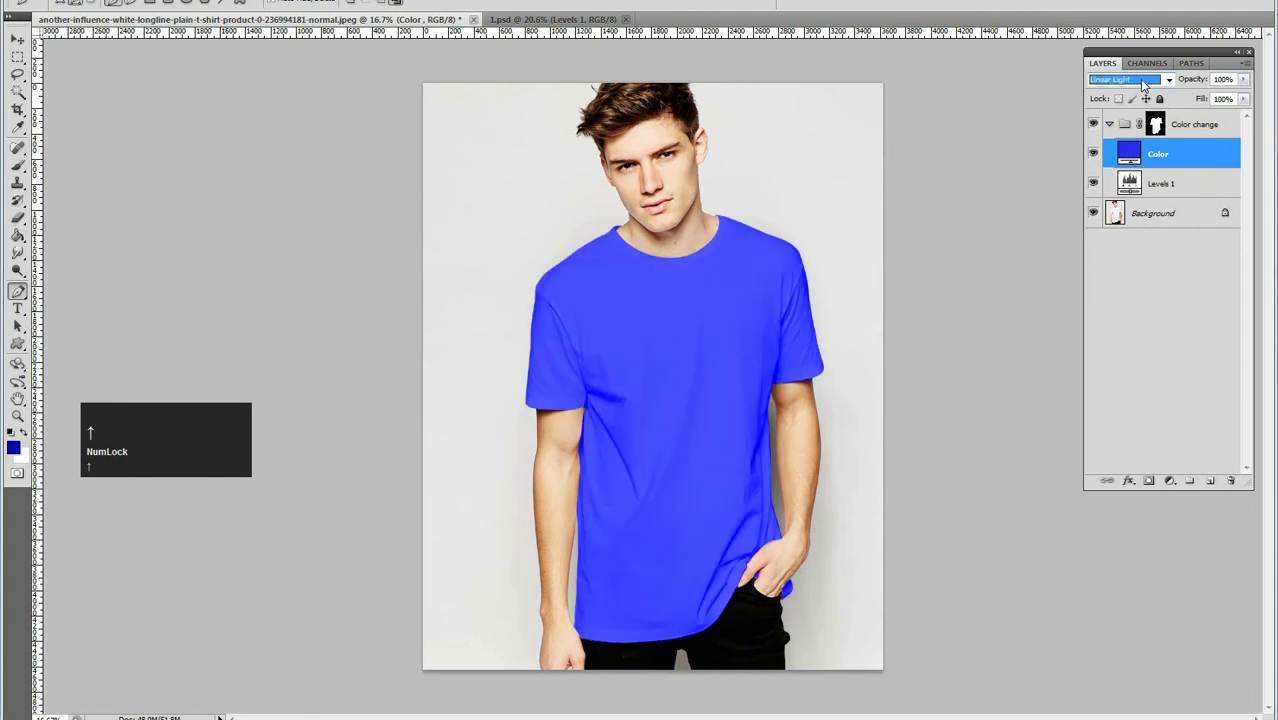
key("Up")
key("Up")
key("Up")
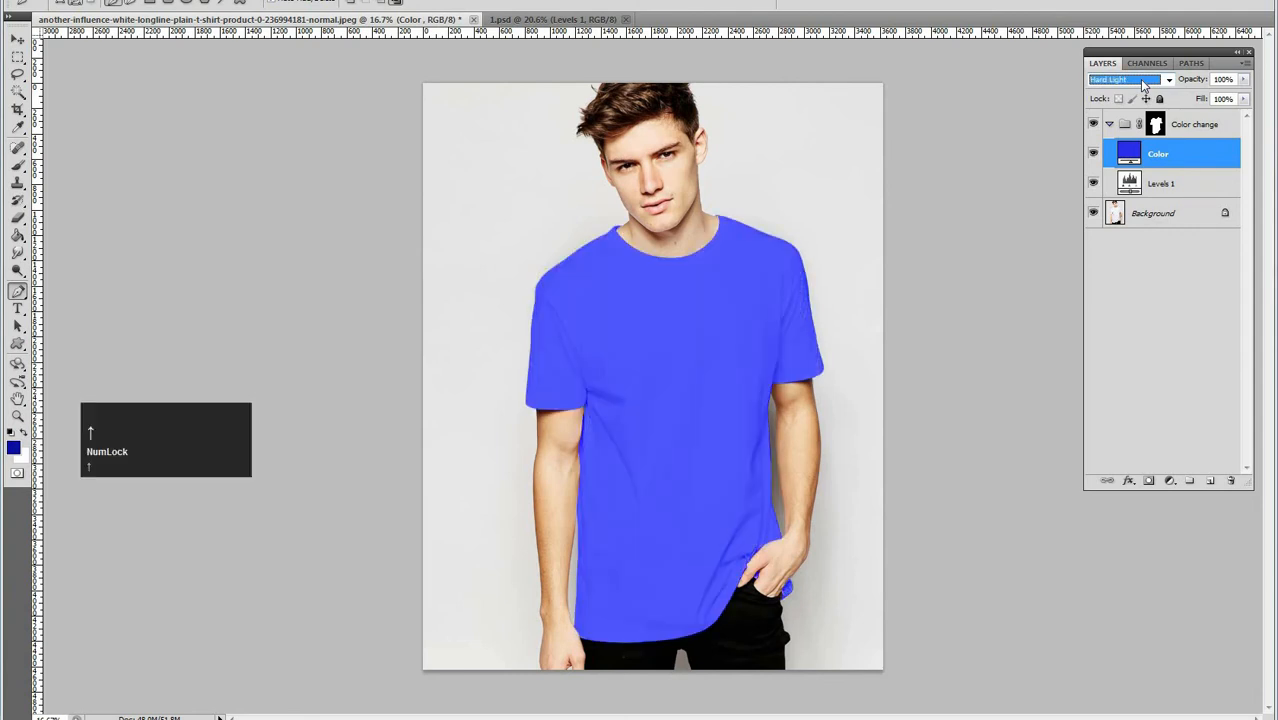
key("Up")
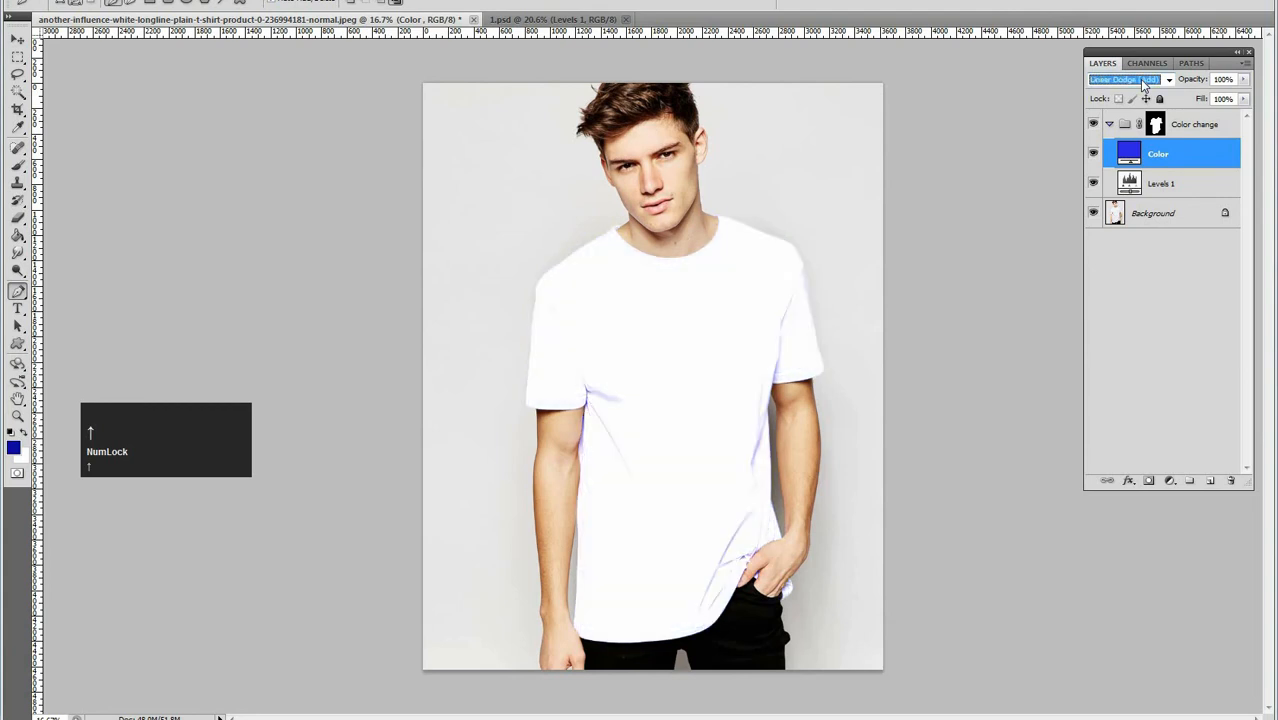
key("Up")
key("Up")
key("Up")
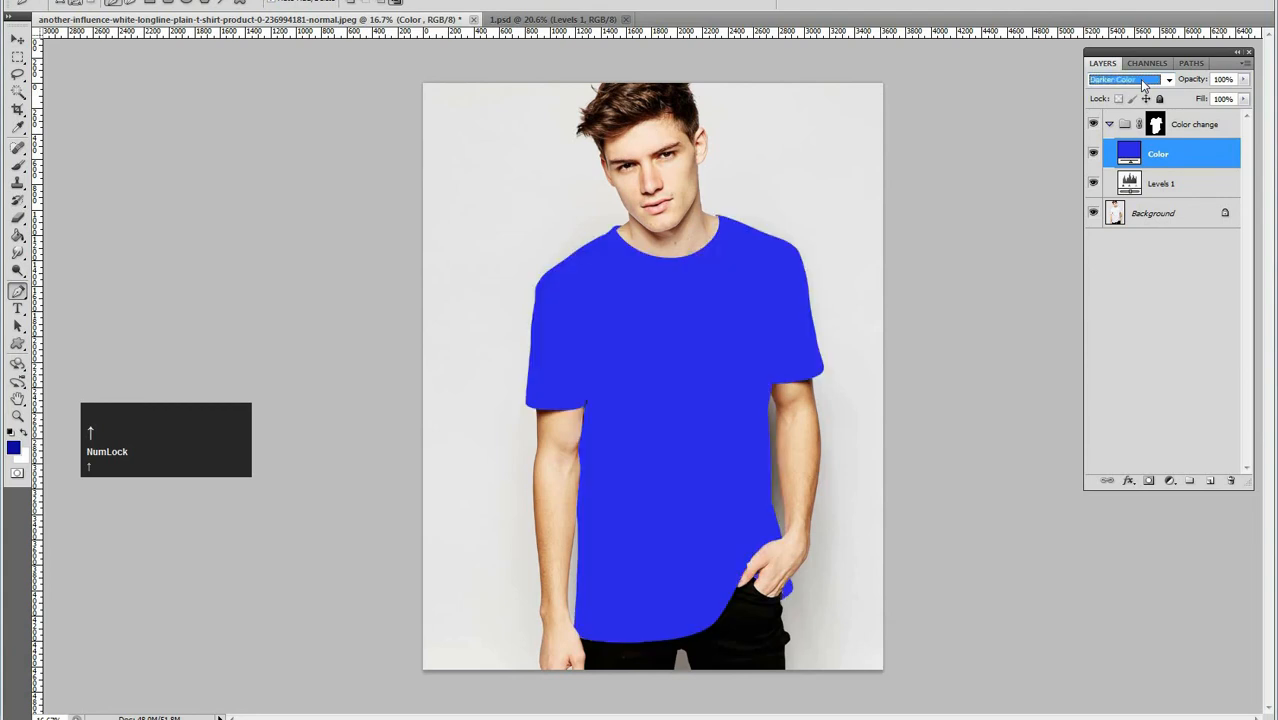
key("Up")
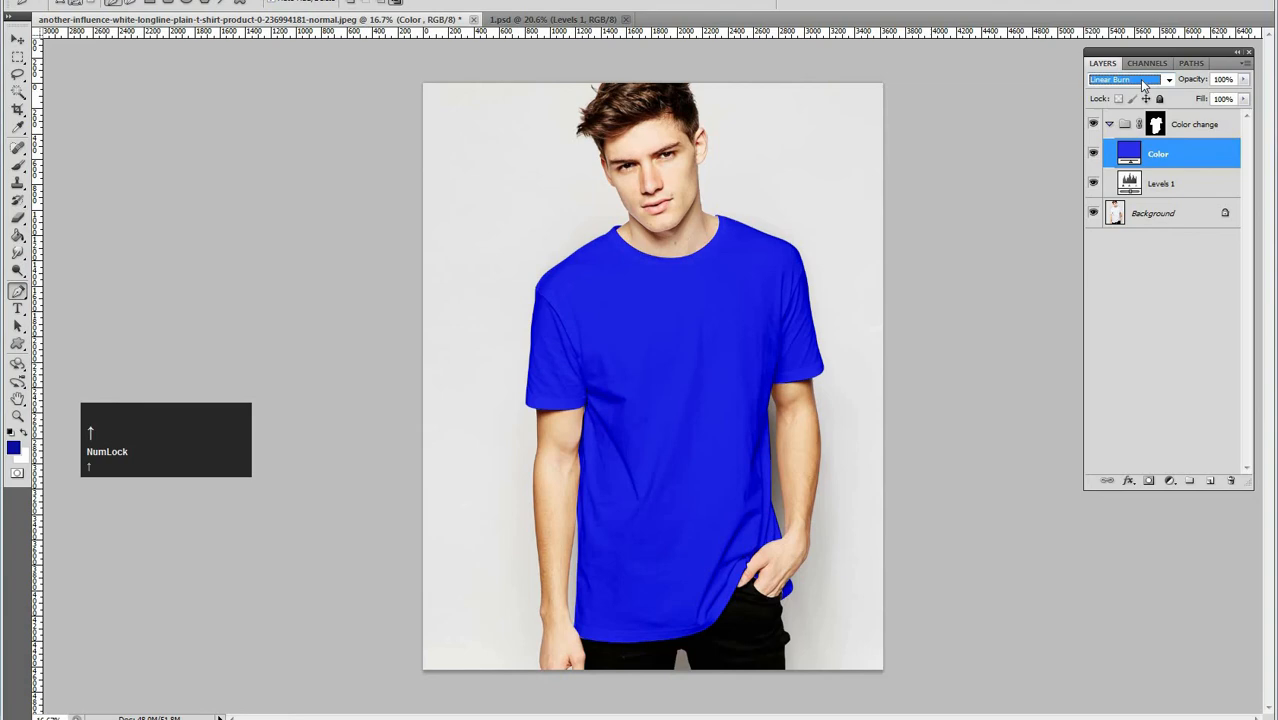
key("Up")
key("Down")
key("Up")
key("Down")
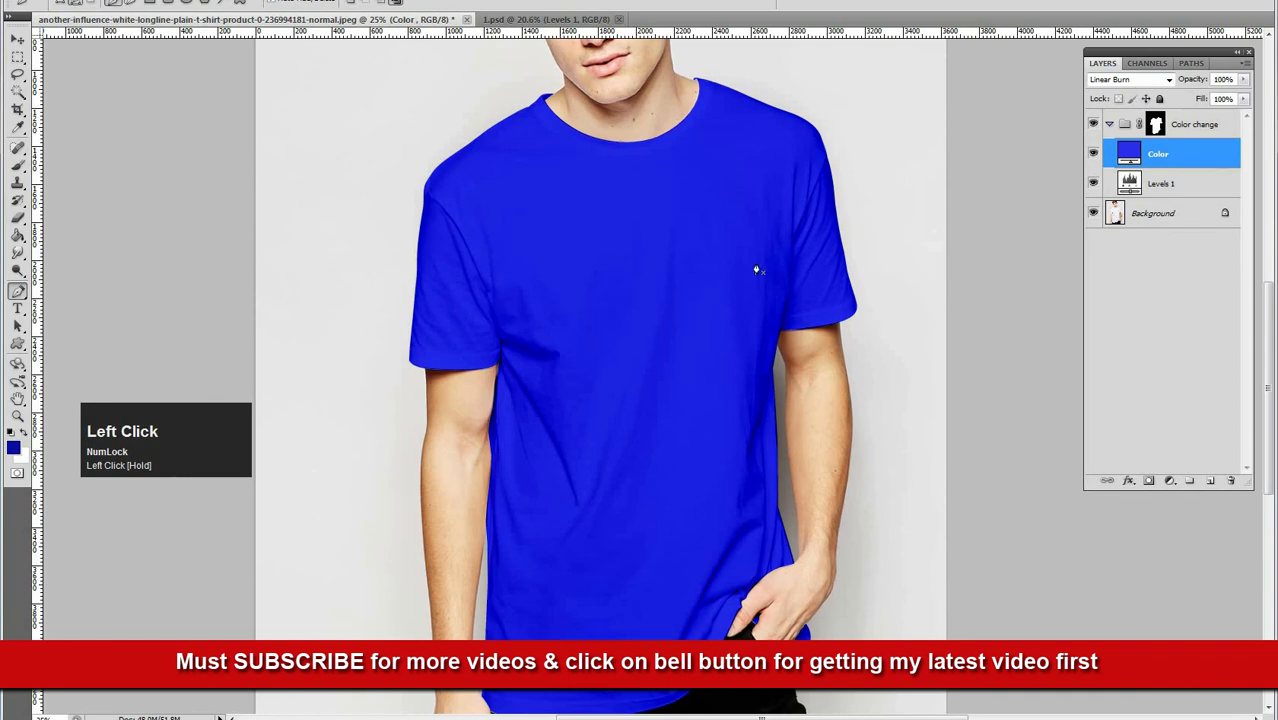
Preview several hues for the Color fill layer on the T-shirt and set its colour to orange ec852a
left_click(730, 308, "alt")
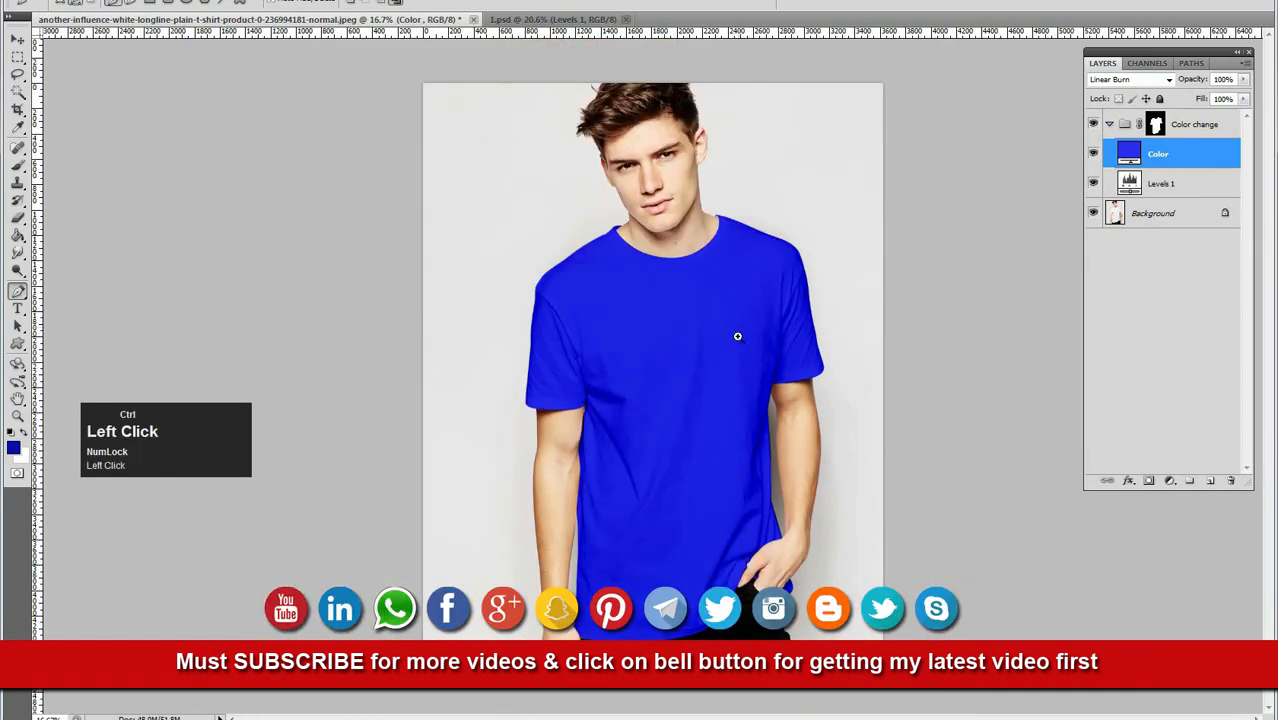
left_click(738, 336, "ctrl")
left_click_drag(755, 330, 676, 239)
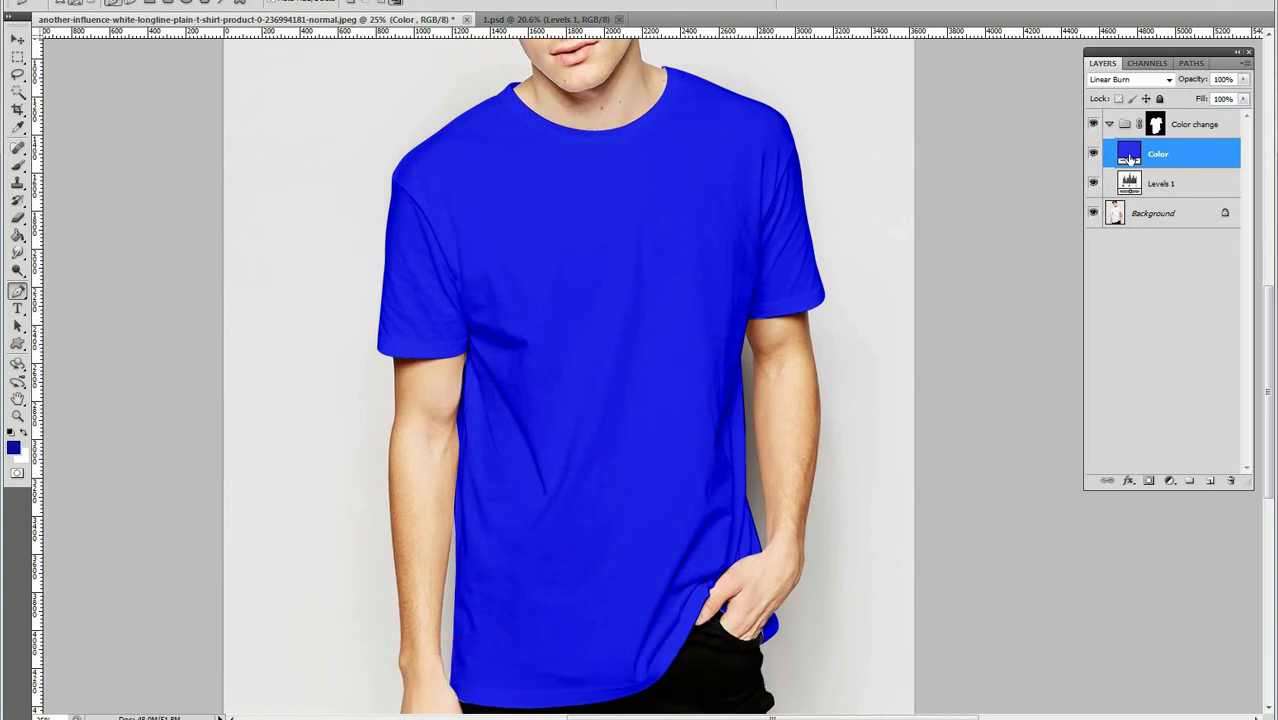
double_click(1128, 155)
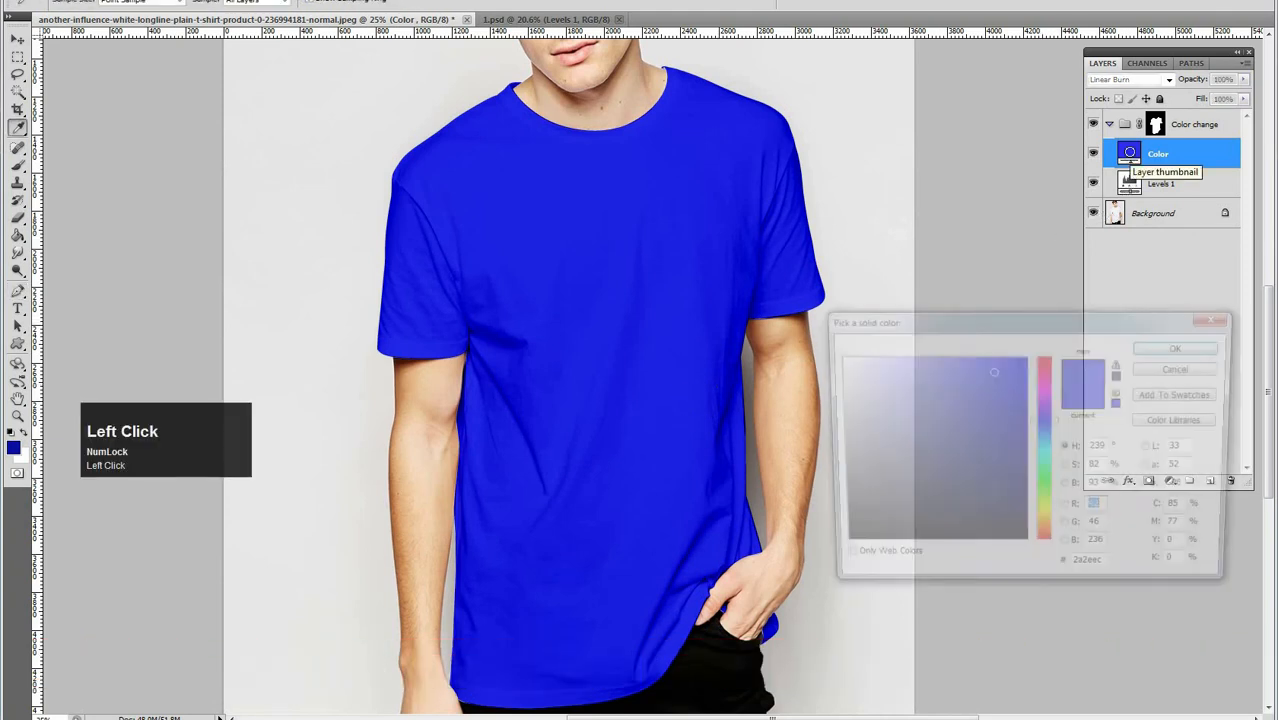
left_click(1045, 409)
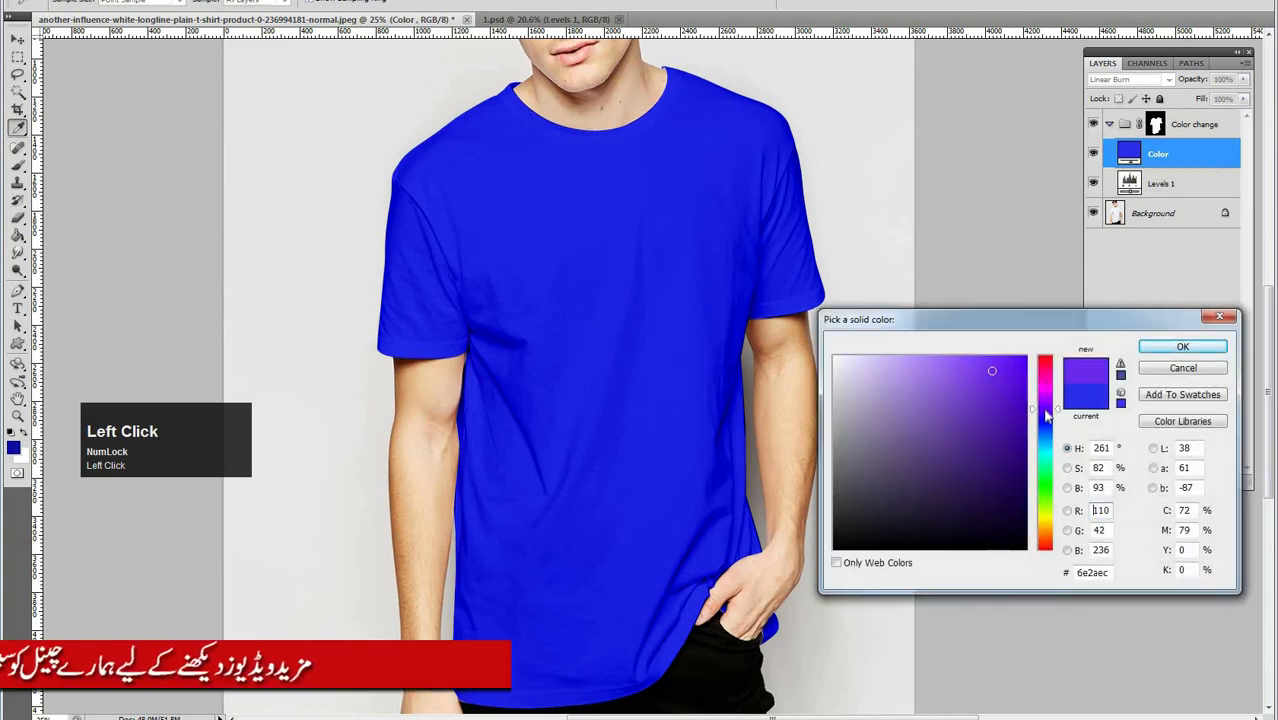
left_click(1045, 426)
left_click(1044, 444)
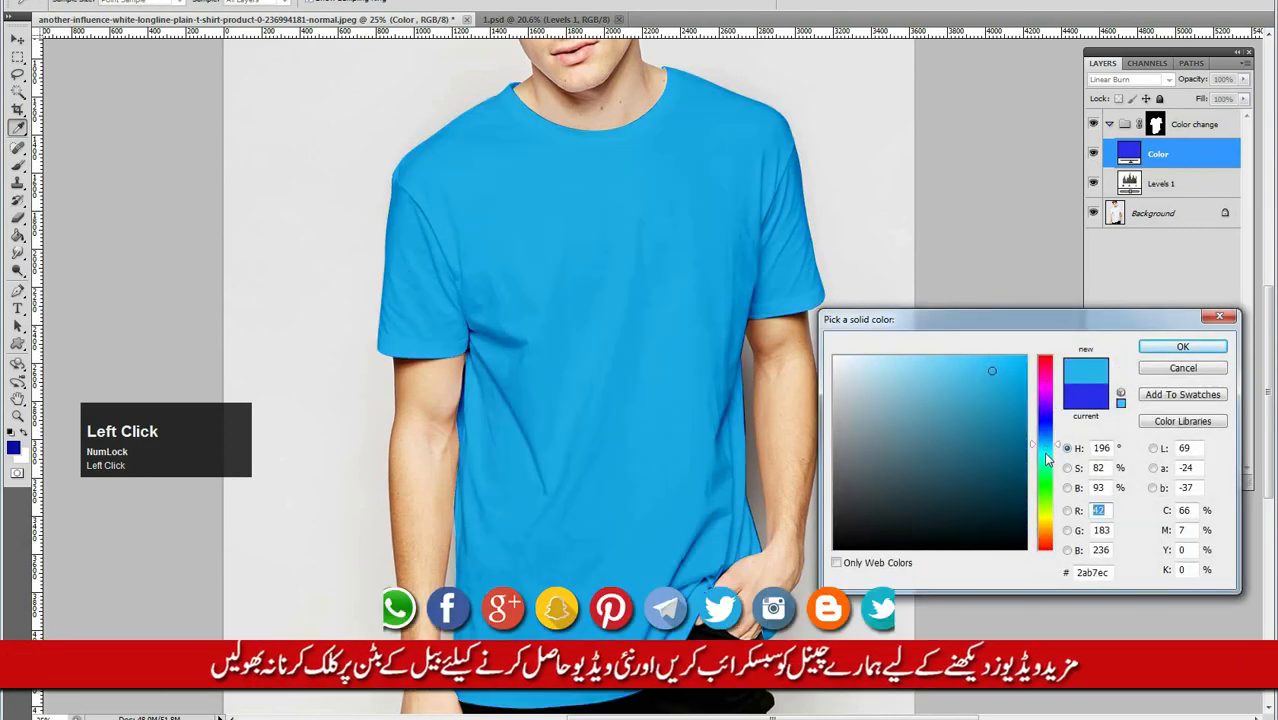
left_click(1045, 460)
left_click(1045, 473)
left_click(1045, 502)
left_click(1046, 518)
left_click(1046, 533)
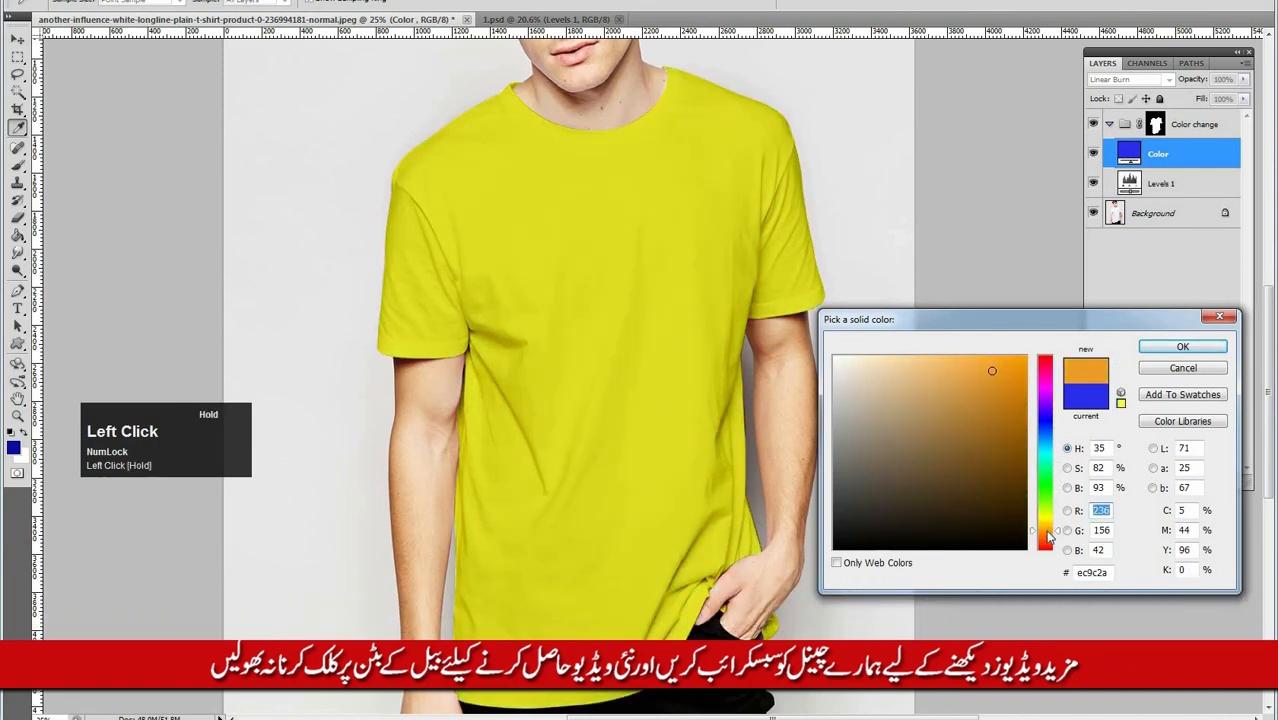
left_click(1047, 537)
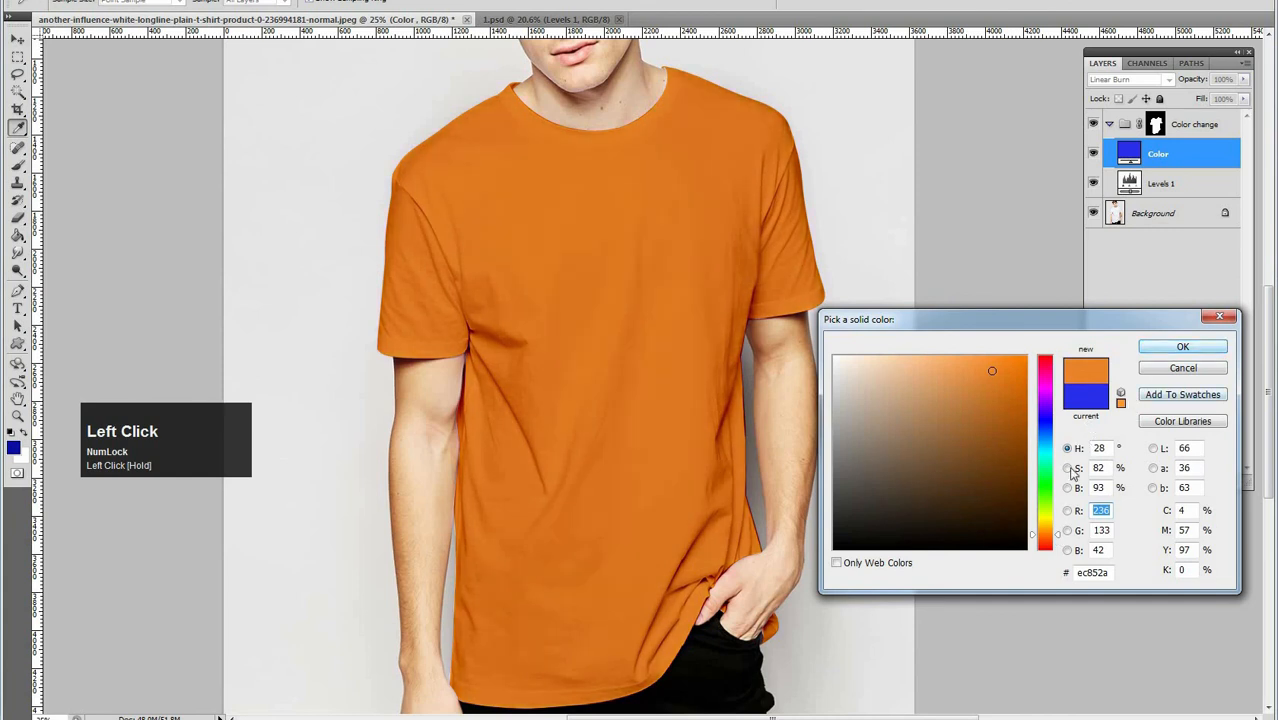
left_click(1168, 348)
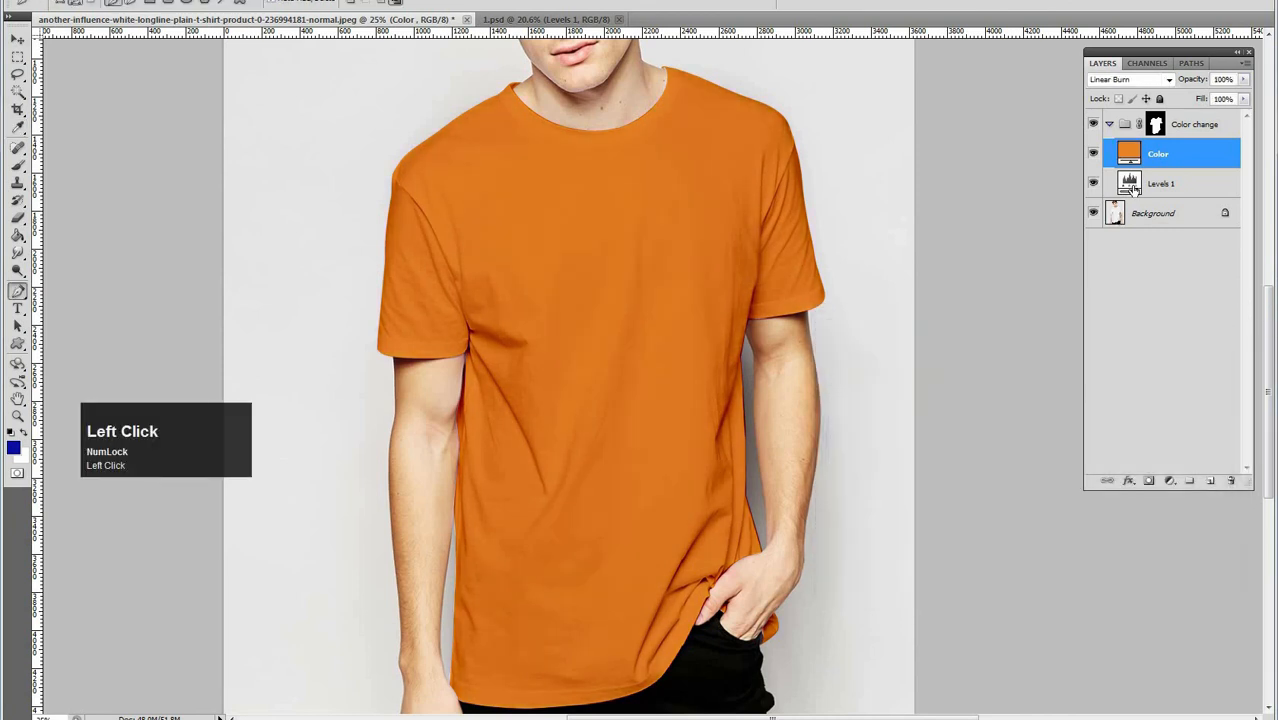
Set the Levels 1 layer's input levels to 125, 0.73 and 250 and its white output level to 216
double_click(1131, 186)
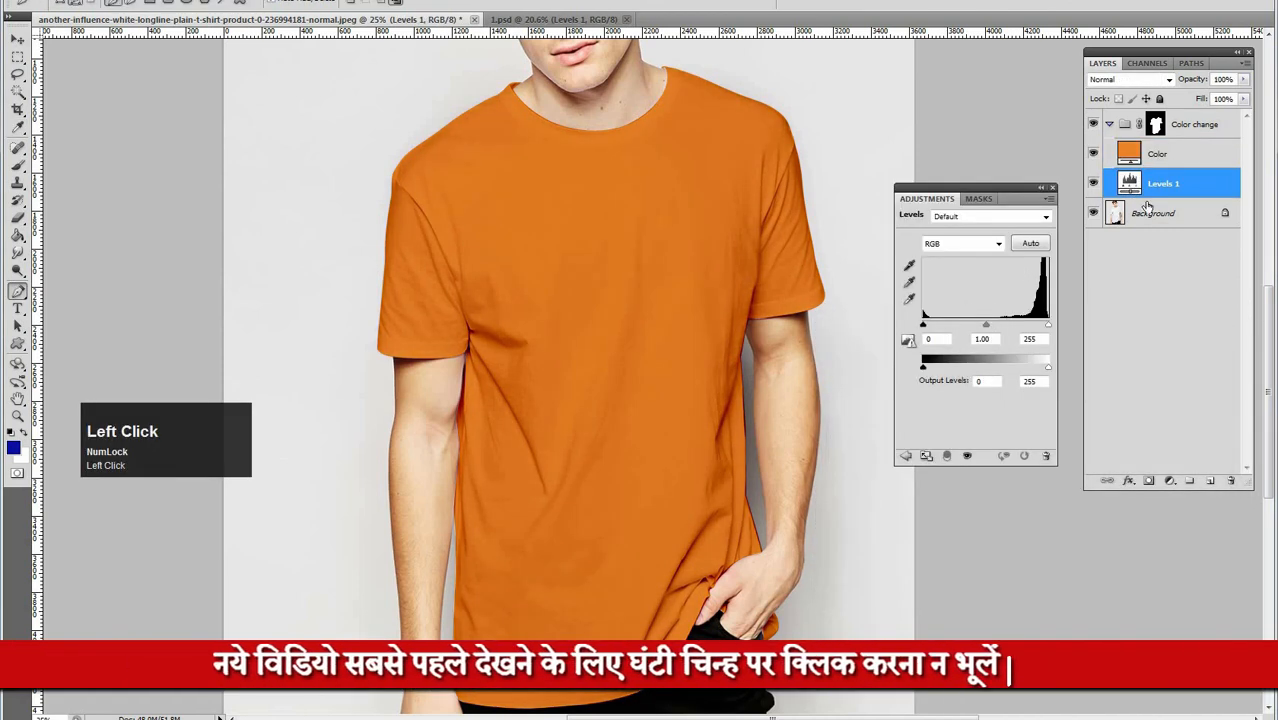
left_click_drag(925, 327, 987, 330)
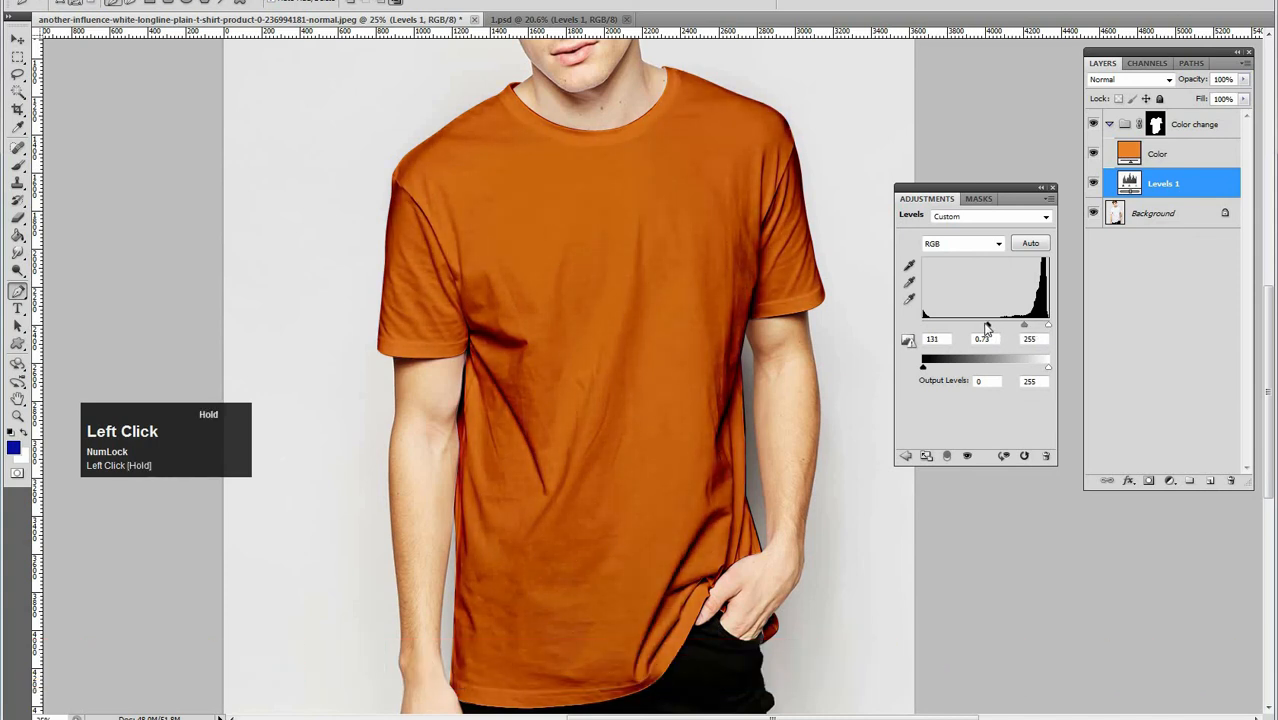
mouse_move(923, 367)
left_mouse_down()
mouse_move(947, 369)
mouse_move(923, 367)
left_mouse_up()
mouse_move(1050, 373)
left_mouse_down()
mouse_move(1014, 373)
mouse_move(1031, 374)
left_mouse_up()
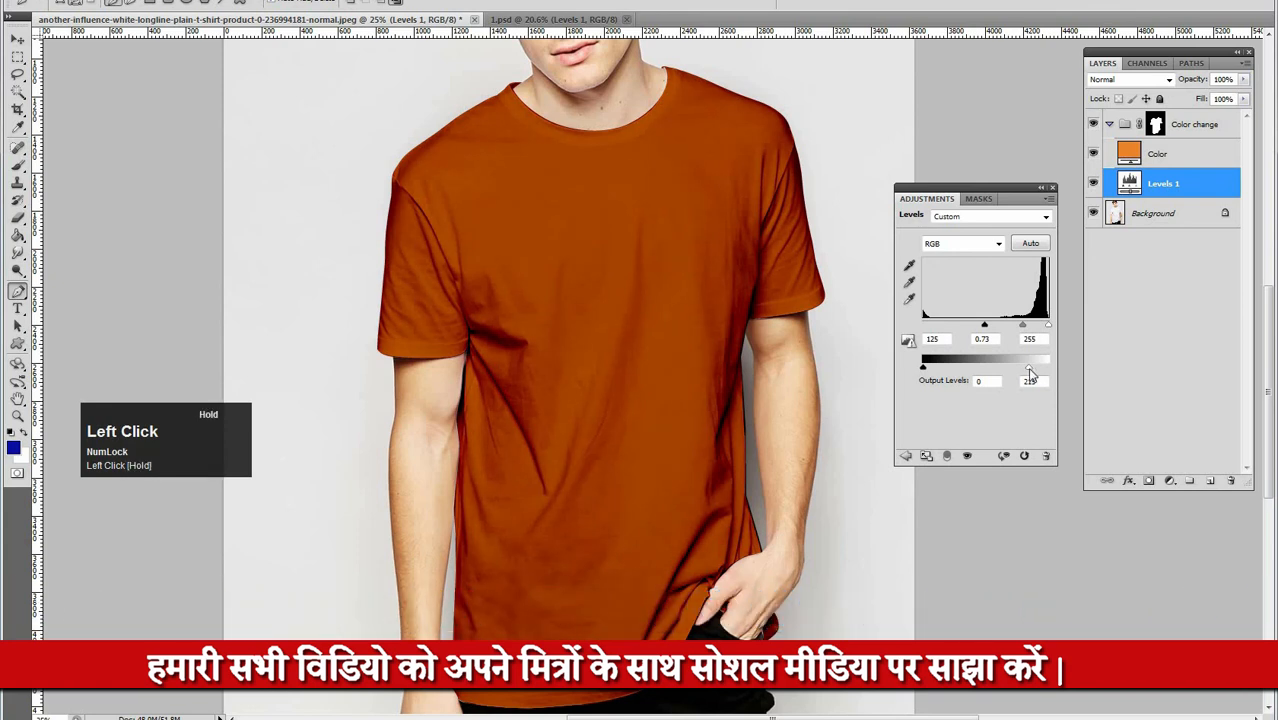
left_click_drag(1048, 325, 1046, 326)
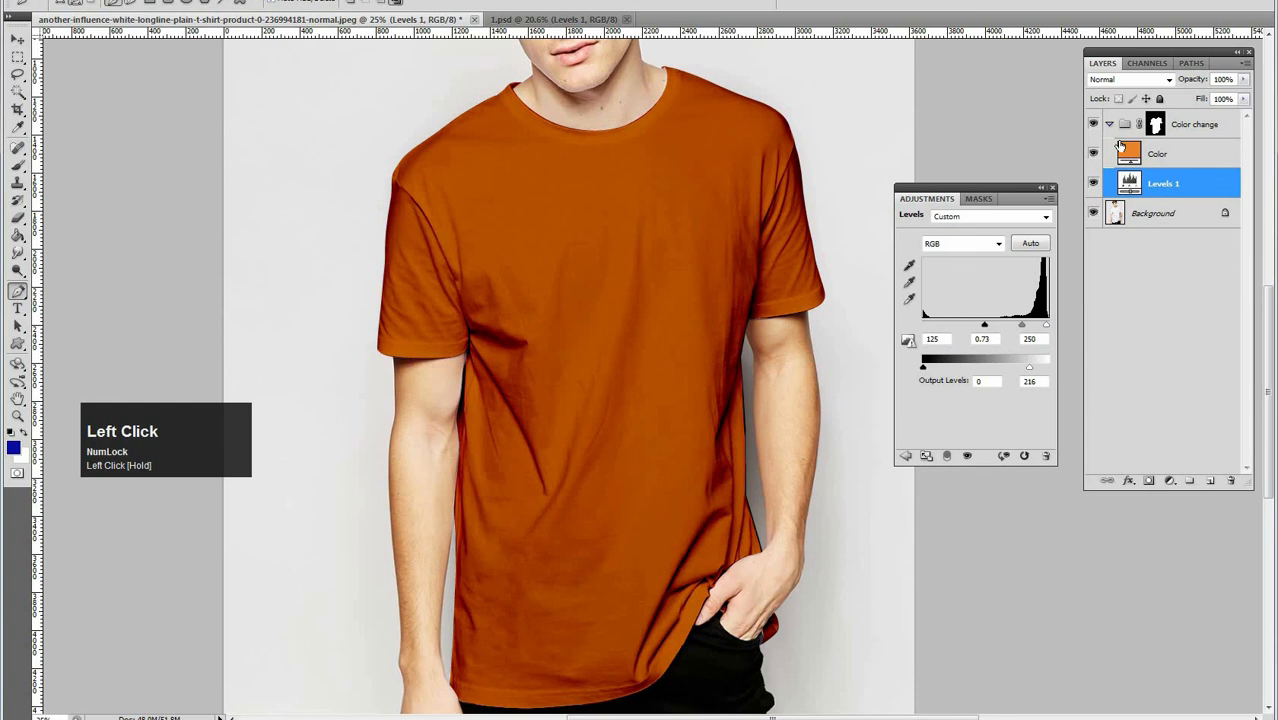
key("Home")
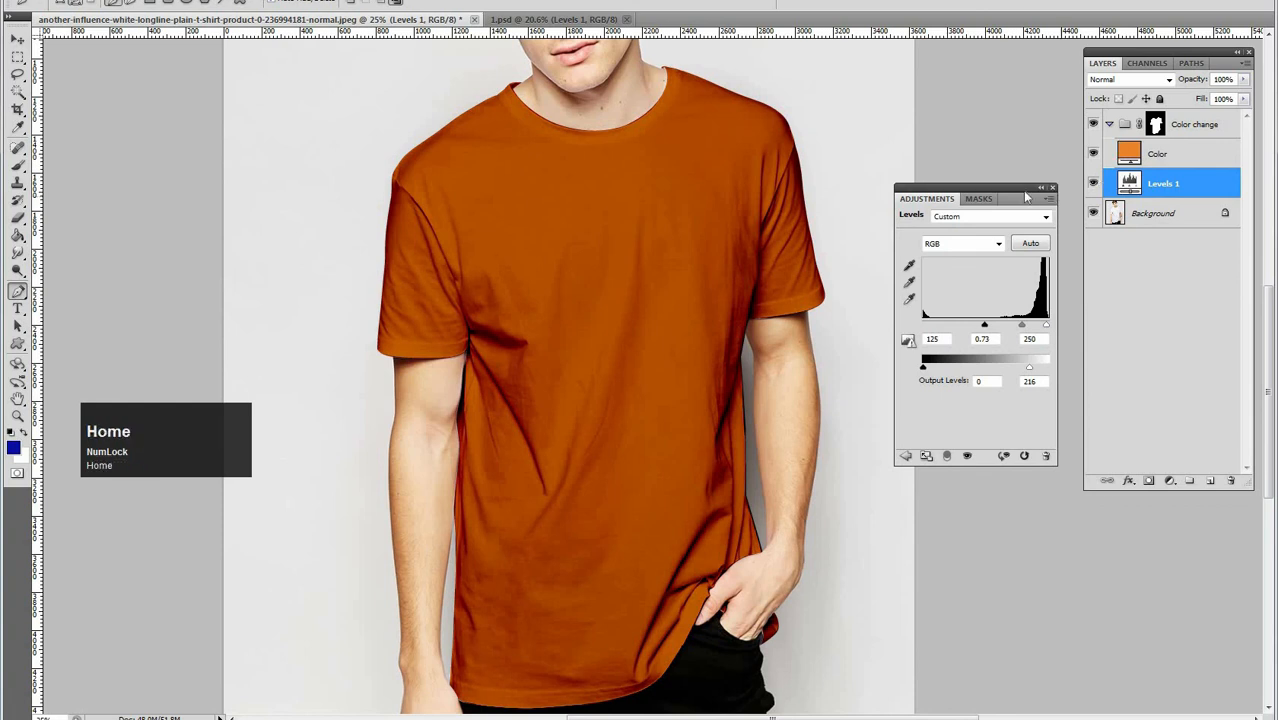
left_click_drag(1052, 190, 1028, 194)
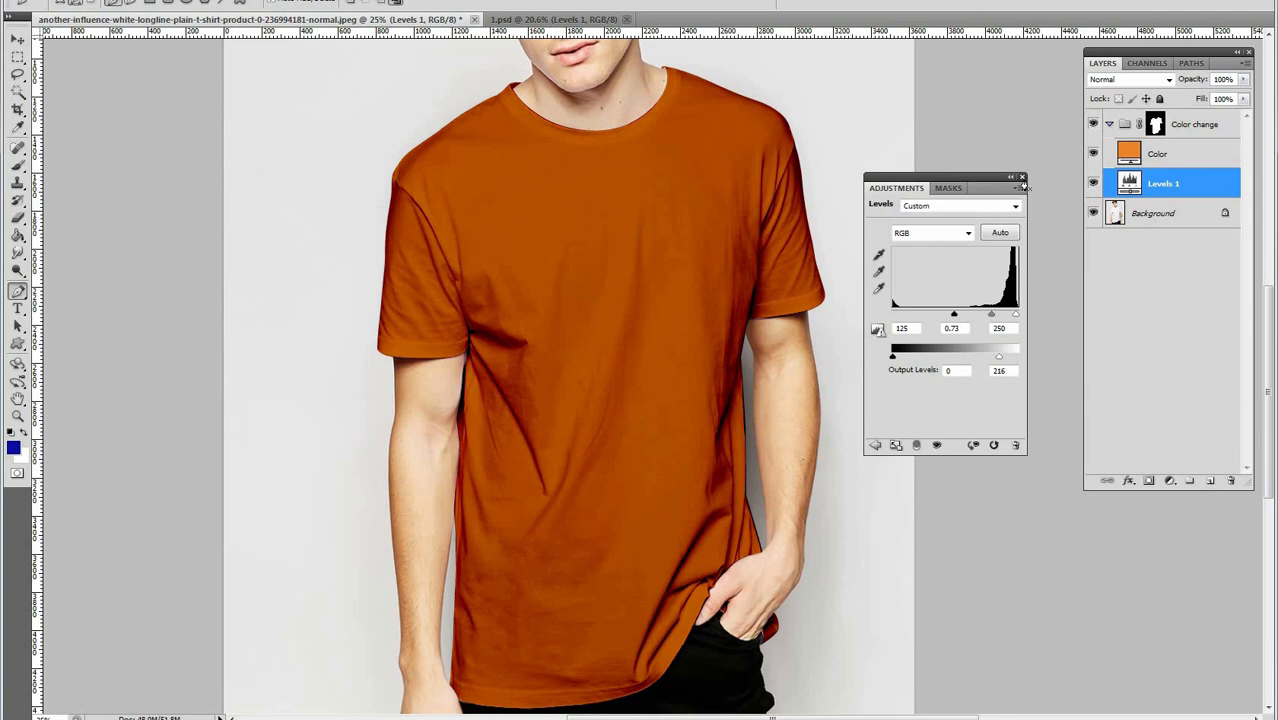
left_click(1022, 177)
key("space")
left_click(737, 365, "alt")
left_click(736, 374, "alt")
left_click(712, 412, "ctrl")
left_click(719, 414, "ctrl")
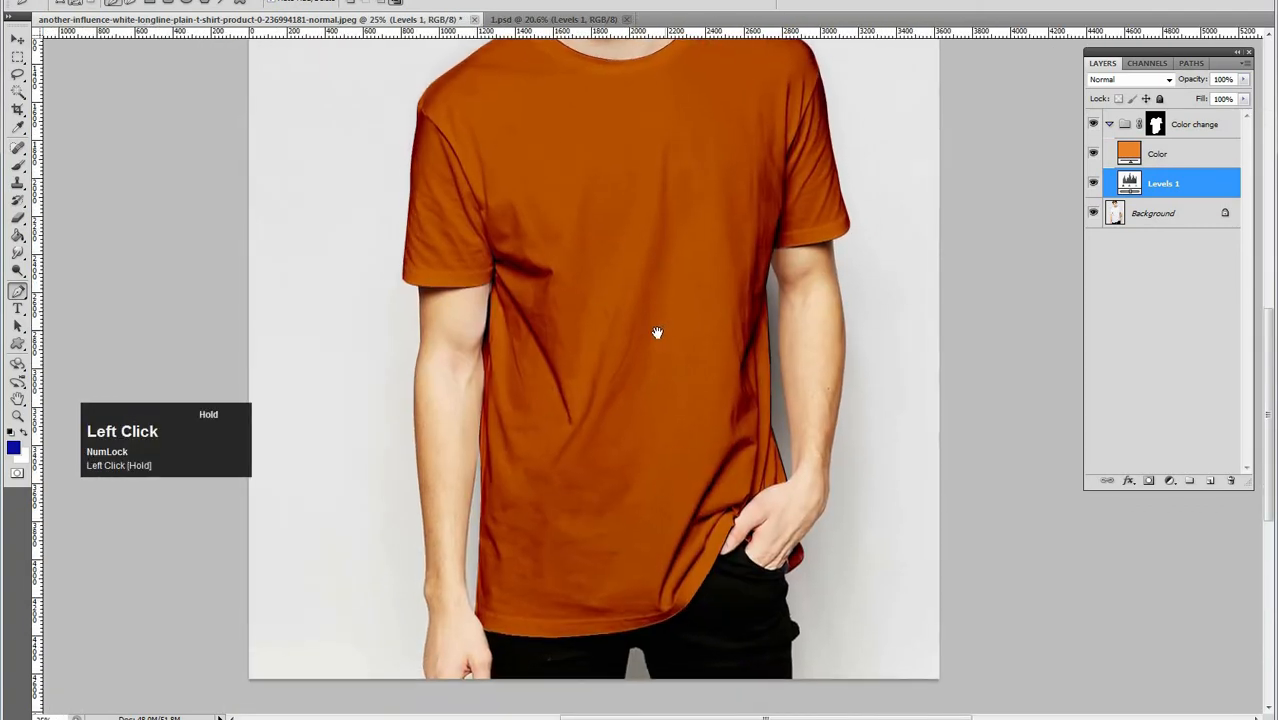